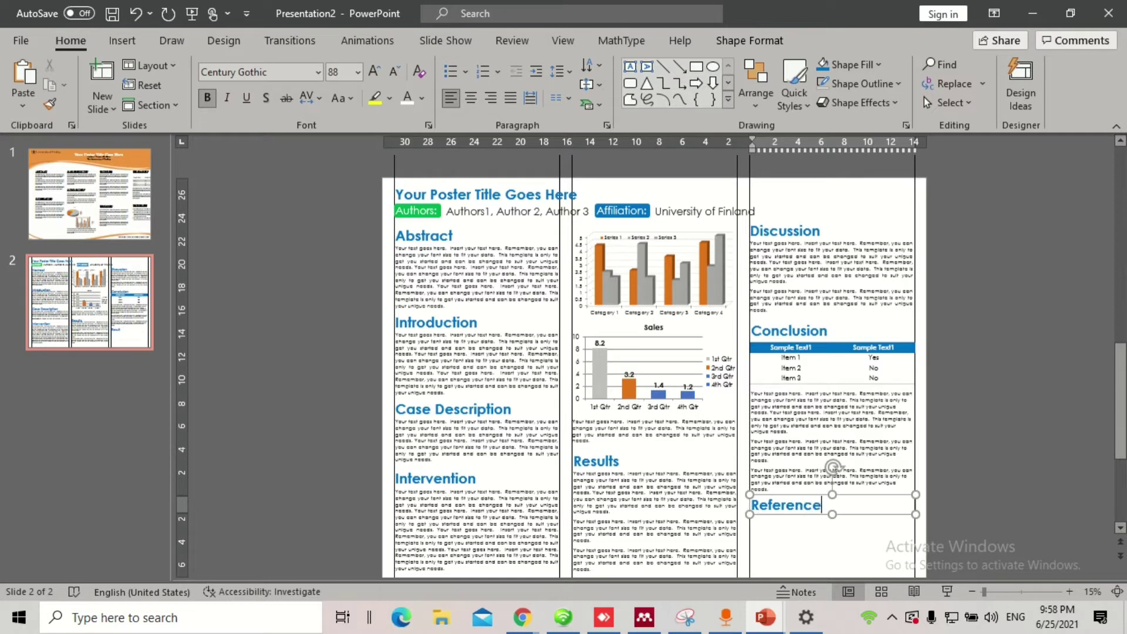
# Step: Duplicate the Conclusion body text box down beside the Reference heading and delete its text after the first paragraph
pyautogui.click(770, 440)
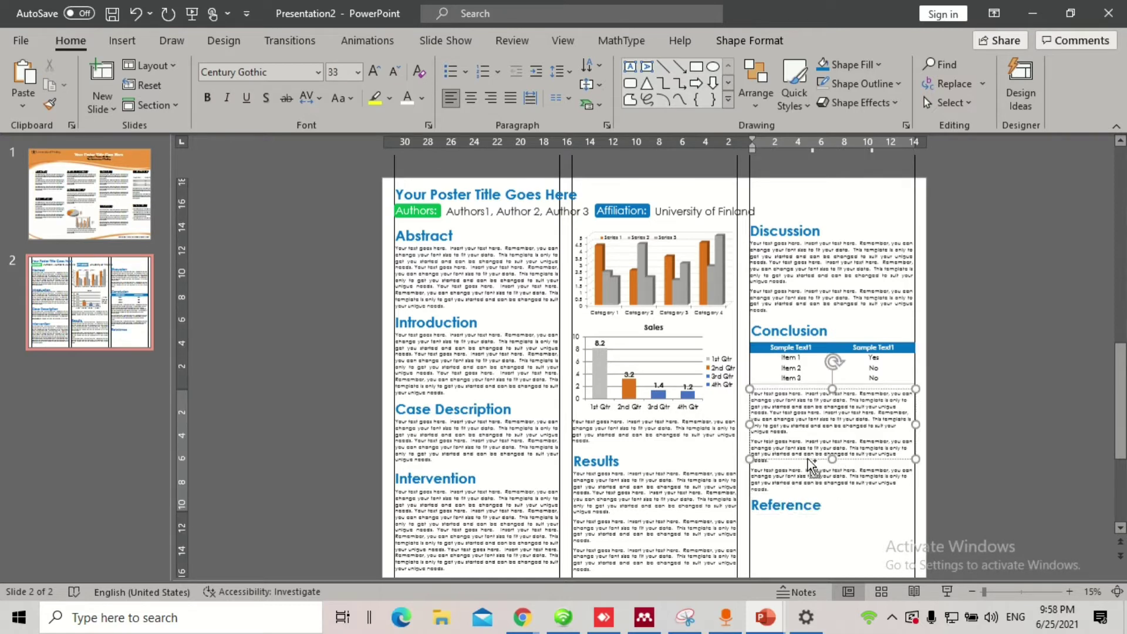
pyautogui.moveTo(807, 459); pyautogui.dragTo(750, 521)
pyautogui.press('Delete')
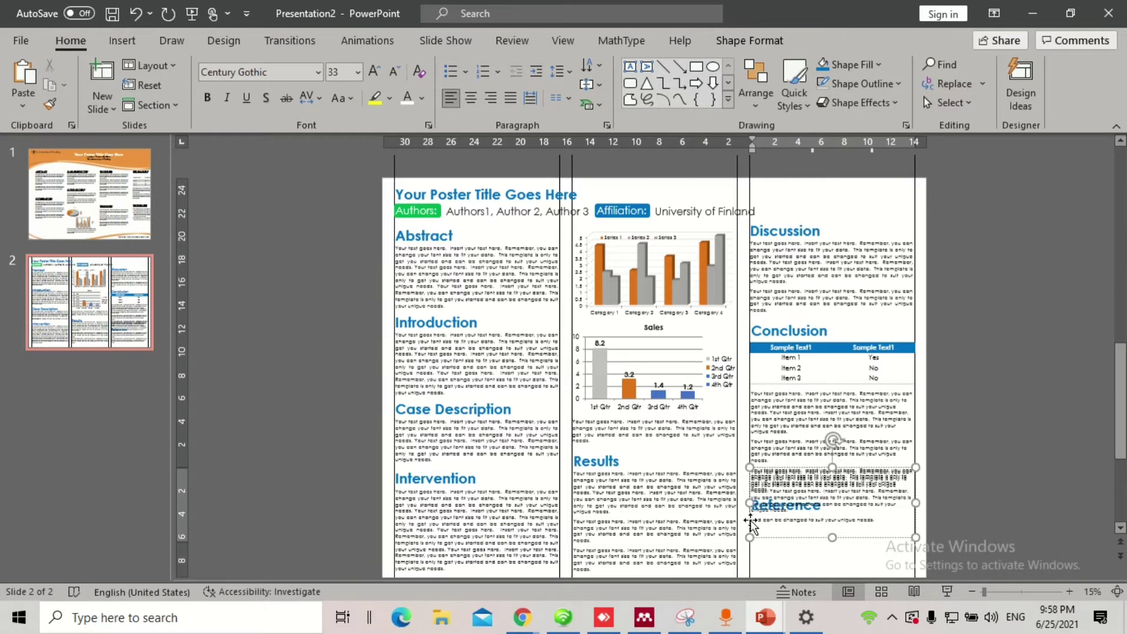
pyautogui.moveTo(893, 521); pyautogui.dragTo(729, 516)
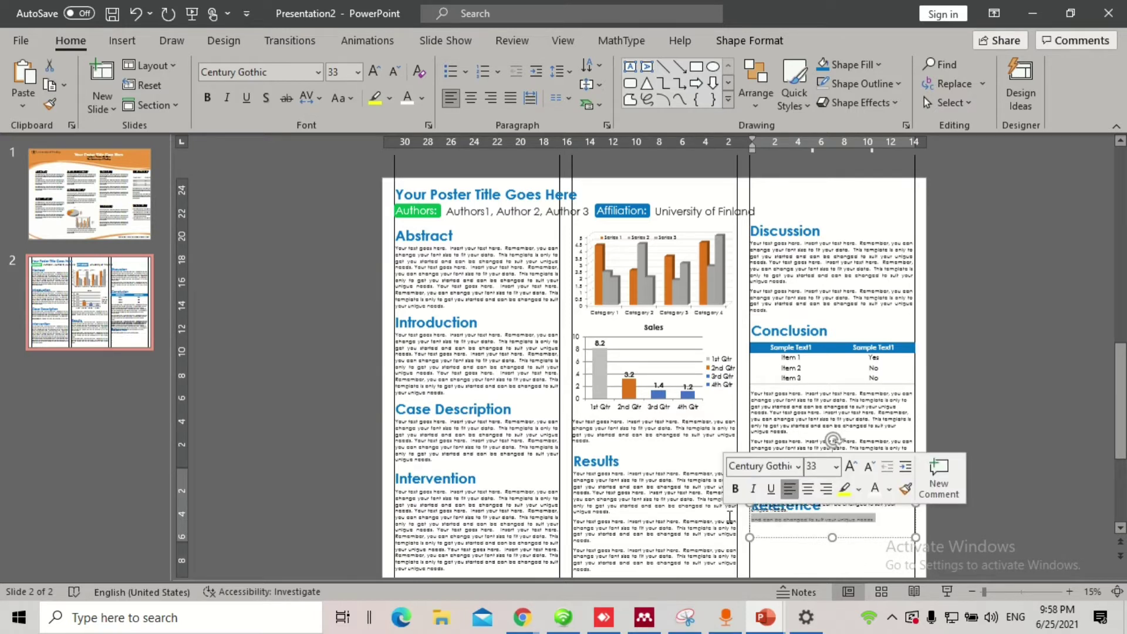
pyautogui.press('Delete')
# Step: Move the copied text box down so that it sits directly below the Reference heading
pyautogui.moveTo(803, 536); pyautogui.dragTo(805, 580)
pyautogui.click(809, 510)
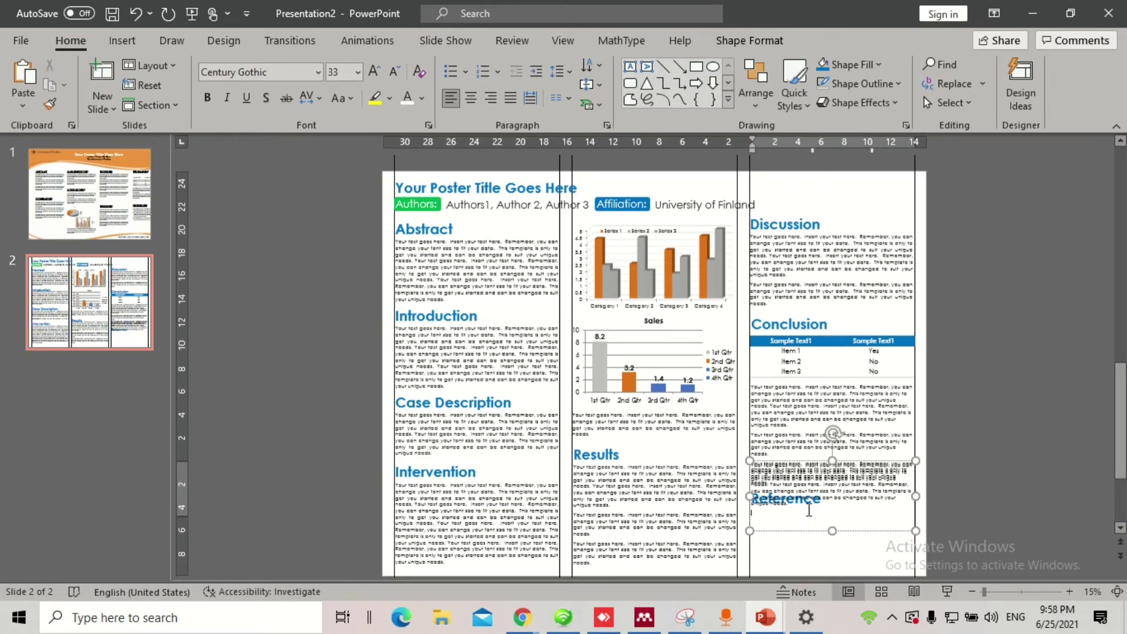
pyautogui.click(829, 527)
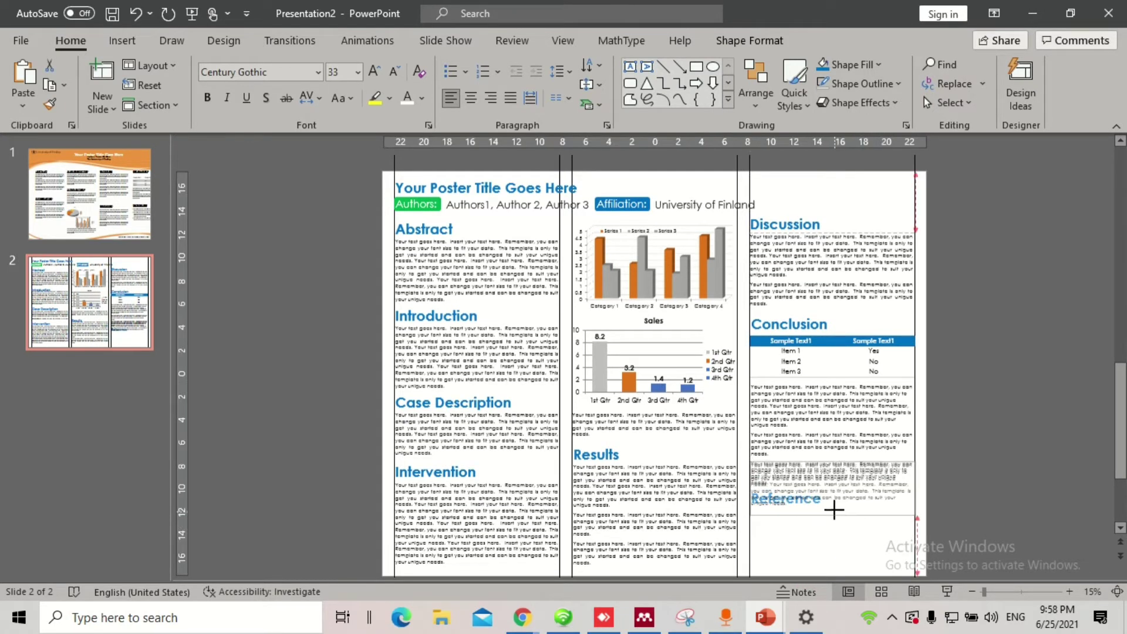
pyautogui.moveTo(852, 510); pyautogui.dragTo(848, 563)
pyautogui.scroll(2, 808, 536)
pyautogui.click(781, 460)
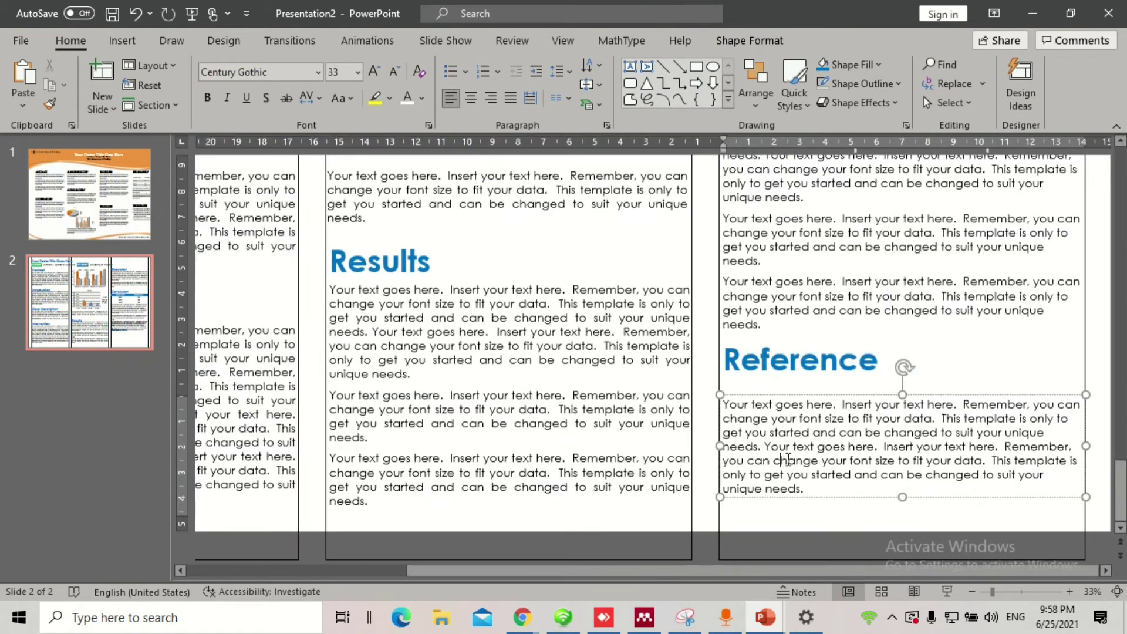
# Step: Split the Reference text into four separate paragraphs, breaking it after the ends of sentences
pyautogui.click(943, 419)
pyautogui.press('Return')
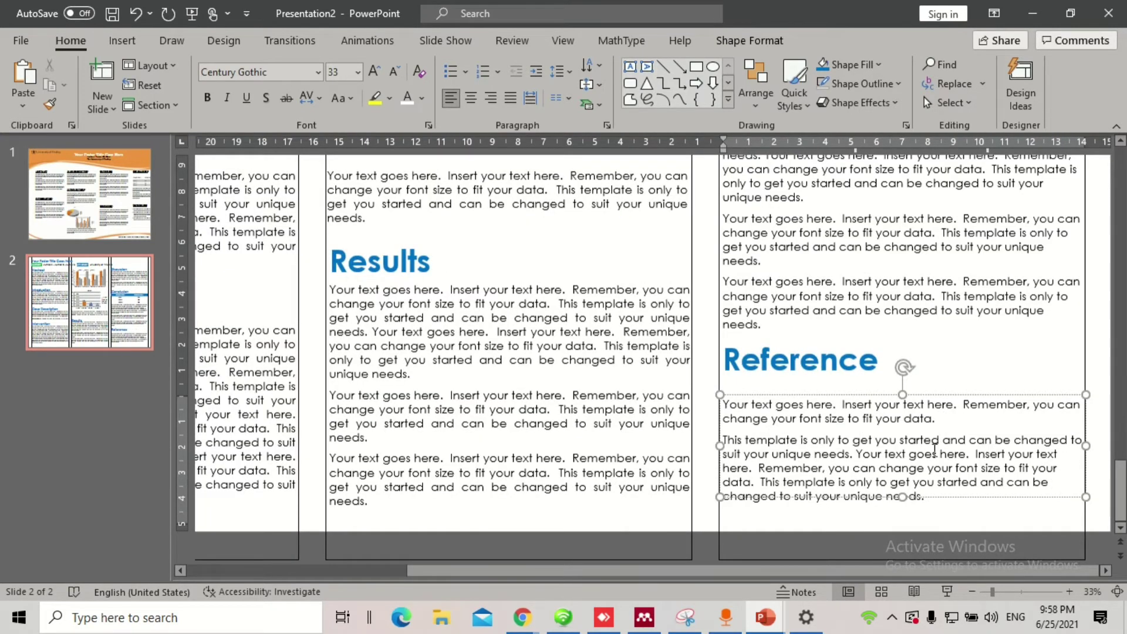
pyautogui.click(973, 456)
pyautogui.press('Return')
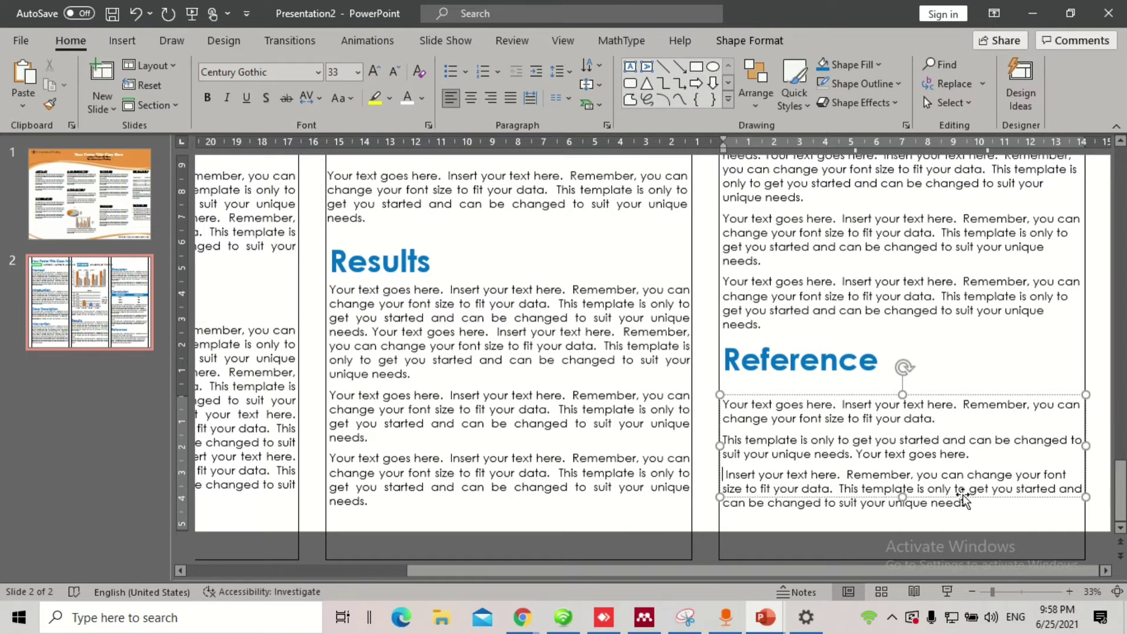
pyautogui.click(841, 488)
pyautogui.press('Return')
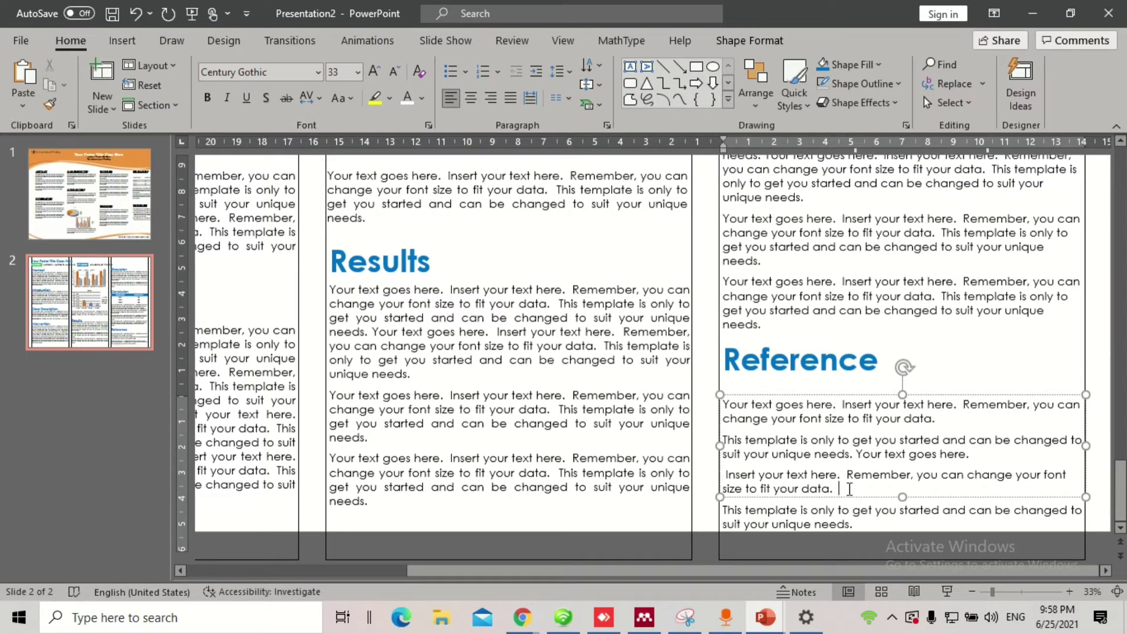
# Step: Number all Reference paragraphs with uppercase Roman numerals (I, II, III) and delete the fourth item
pyautogui.hotkey('ctrl', 'a')
pyautogui.click(497, 71)
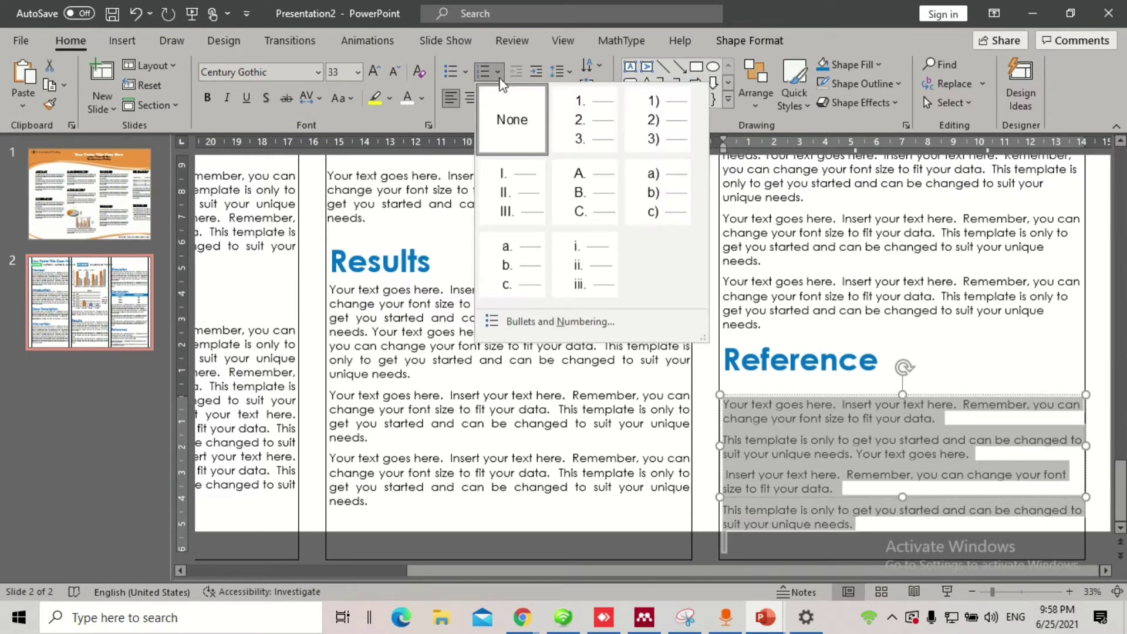
pyautogui.click(522, 187)
pyautogui.click(873, 493)
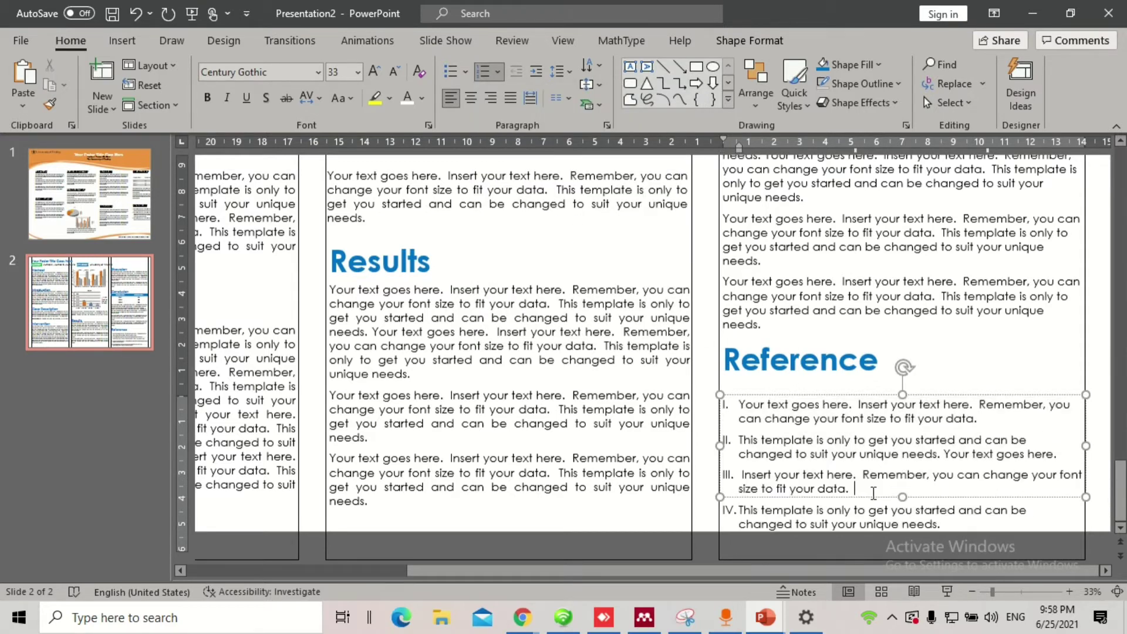
pyautogui.hotkey('shift', 'Down')
pyautogui.hotkey('shift', 'Down')
pyautogui.press('Delete')
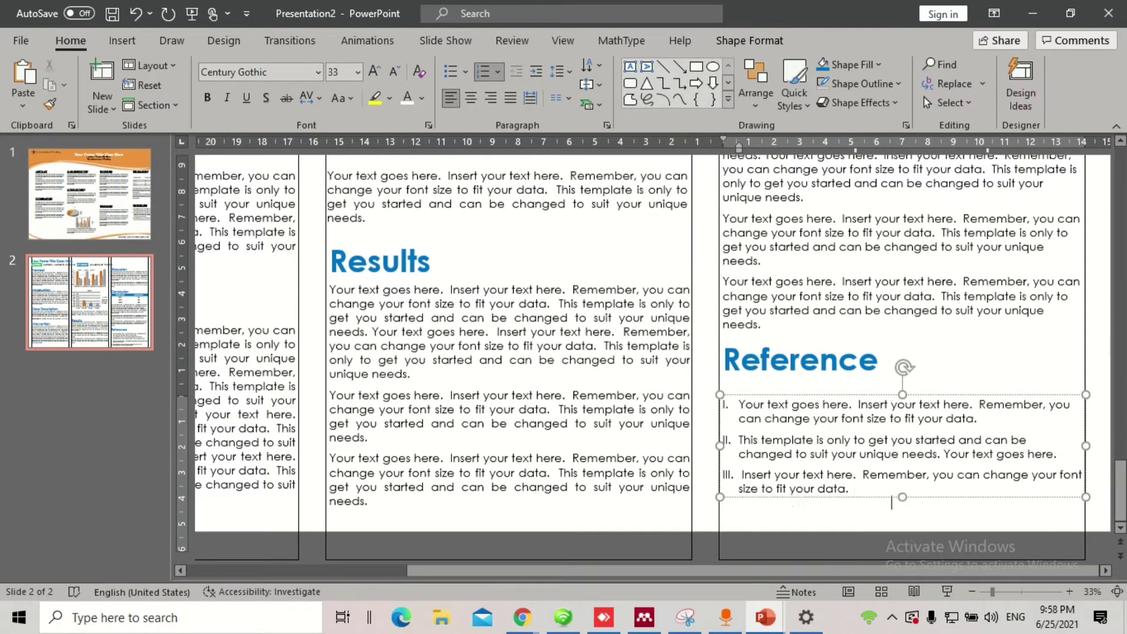
# Step: Shift the numbered reference list slightly down and move the Reference heading down to sit just above it
pyautogui.moveTo(851, 498); pyautogui.dragTo(851, 506)
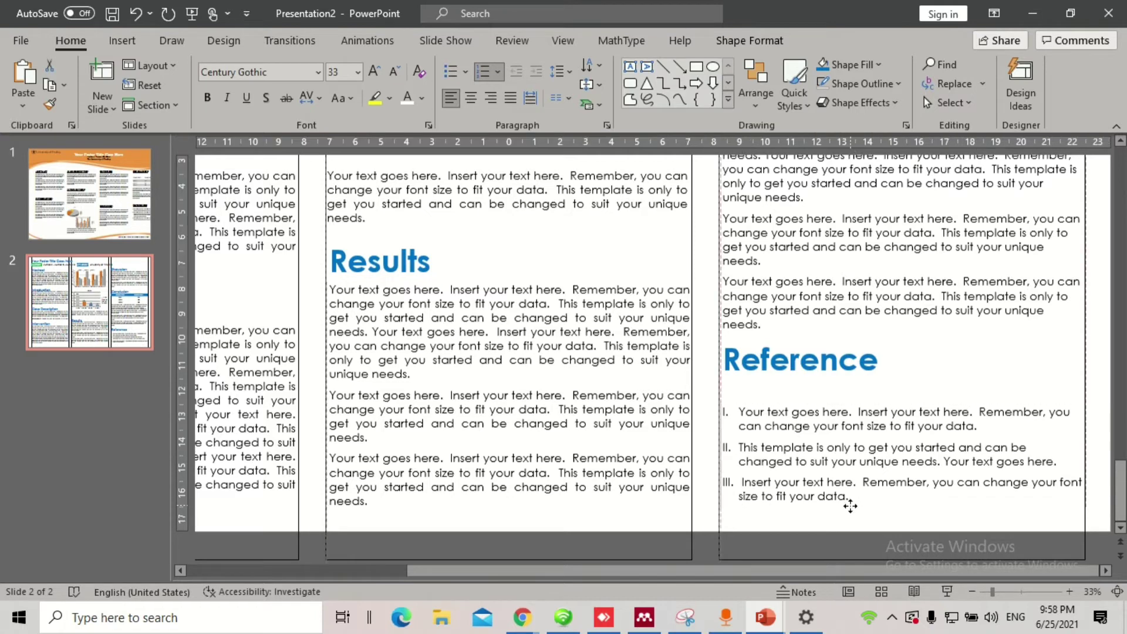
pyautogui.moveTo(773, 505); pyautogui.dragTo(773, 509)
pyautogui.click(776, 364)
pyautogui.moveTo(783, 381); pyautogui.dragTo(782, 409)
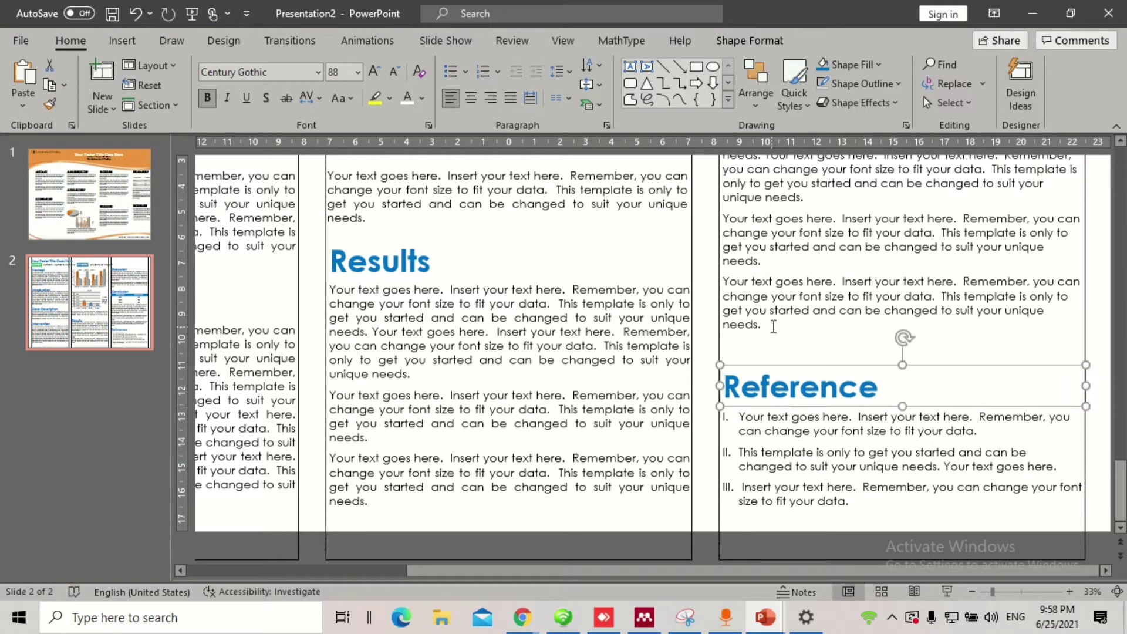
# Step: Copy the sentence starting "This template is only to get you started" and paste it twice at the end of the last Conclusion paragraph
pyautogui.moveTo(773, 327); pyautogui.dragTo(923, 297)
pyautogui.hotkey('ctrl', 'c')
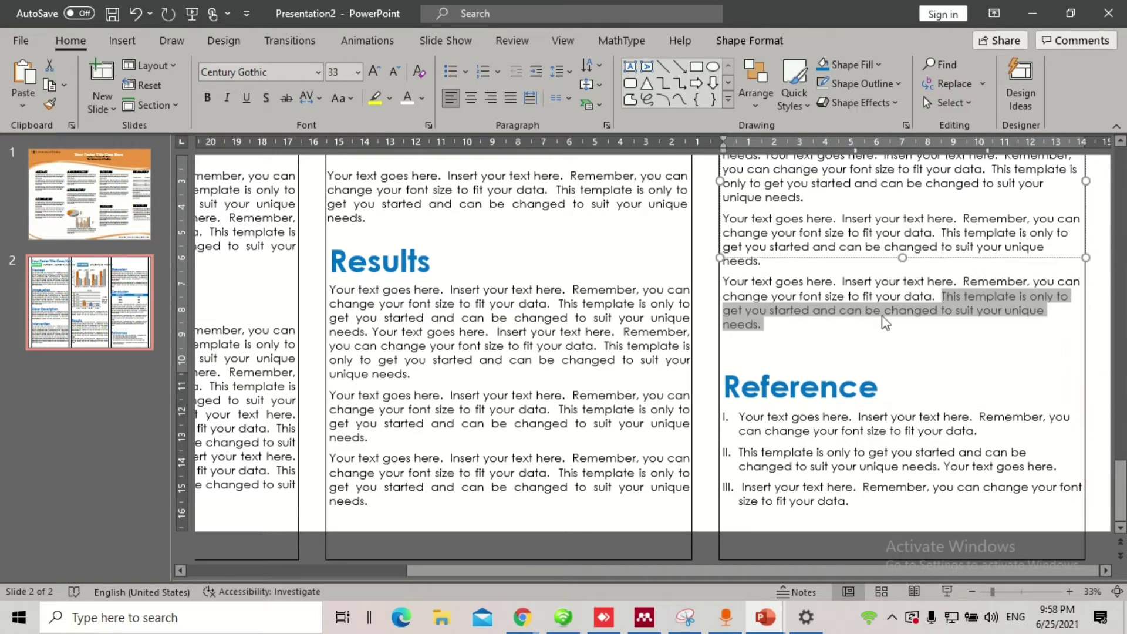
pyautogui.click(791, 327)
pyautogui.hotkey('ctrl', 'v')
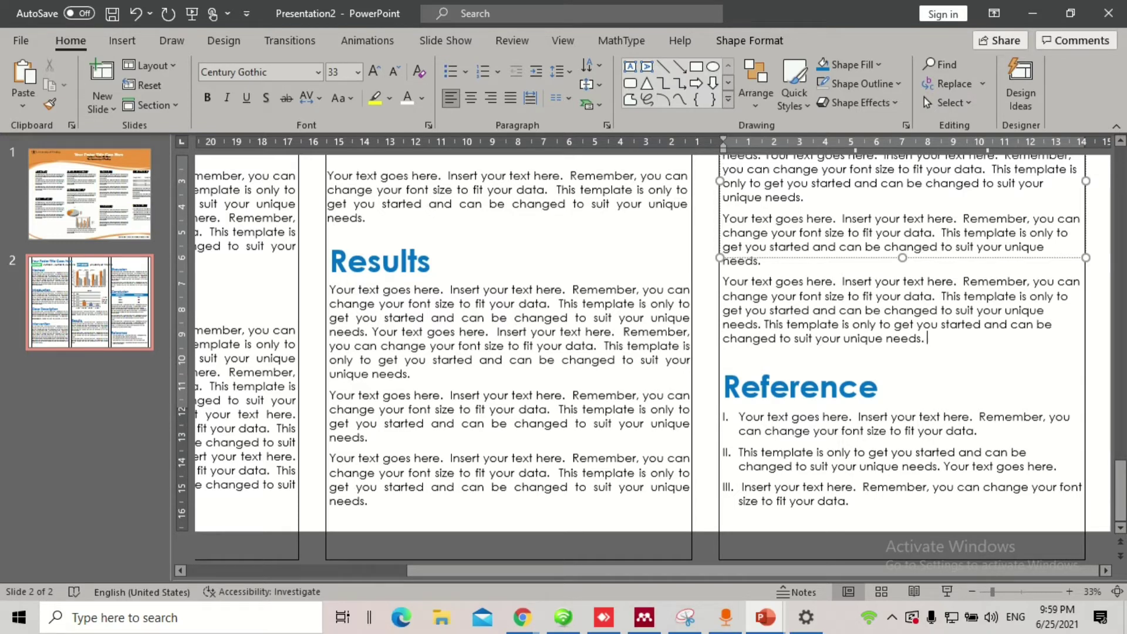
pyautogui.hotkey('ctrl', 'v')
pyautogui.scroll(2, 855, 340)
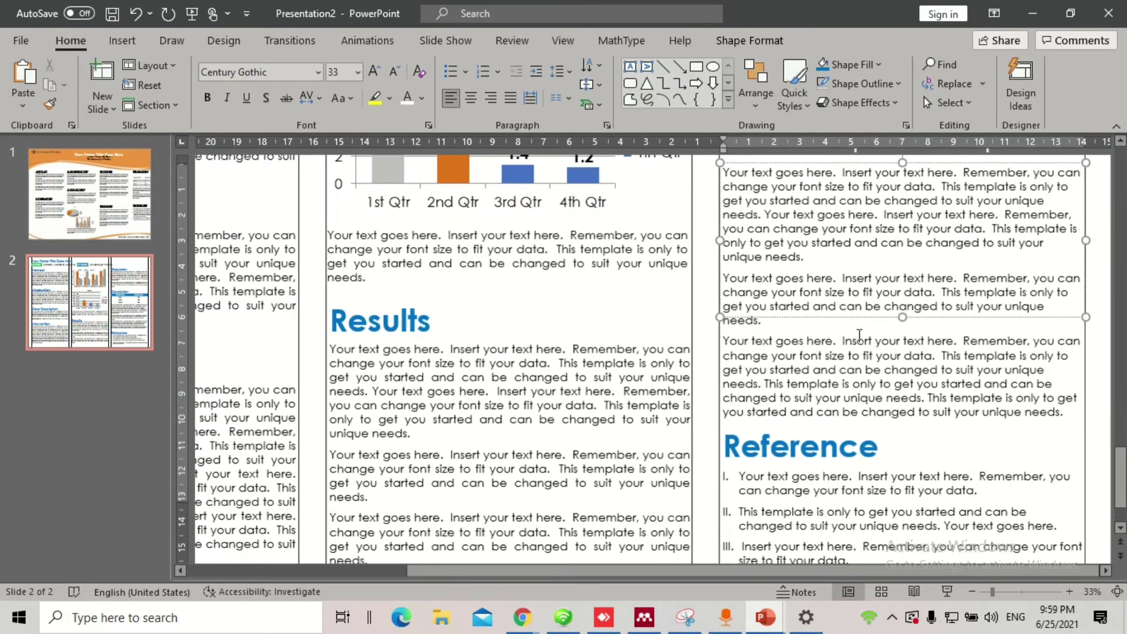
# Step: Nudge the Conclusion heading, table and body text up together, and raise the Discussion heading slightly
pyautogui.keyDown('ctrl'); pyautogui.scroll(-2, 859, 342); pyautogui.keyUp('ctrl')
pyautogui.moveTo(833, 439); pyautogui.dragTo(842, 488)
pyautogui.keyDown('shift'); pyautogui.click(810, 312); pyautogui.keyUp('shift')
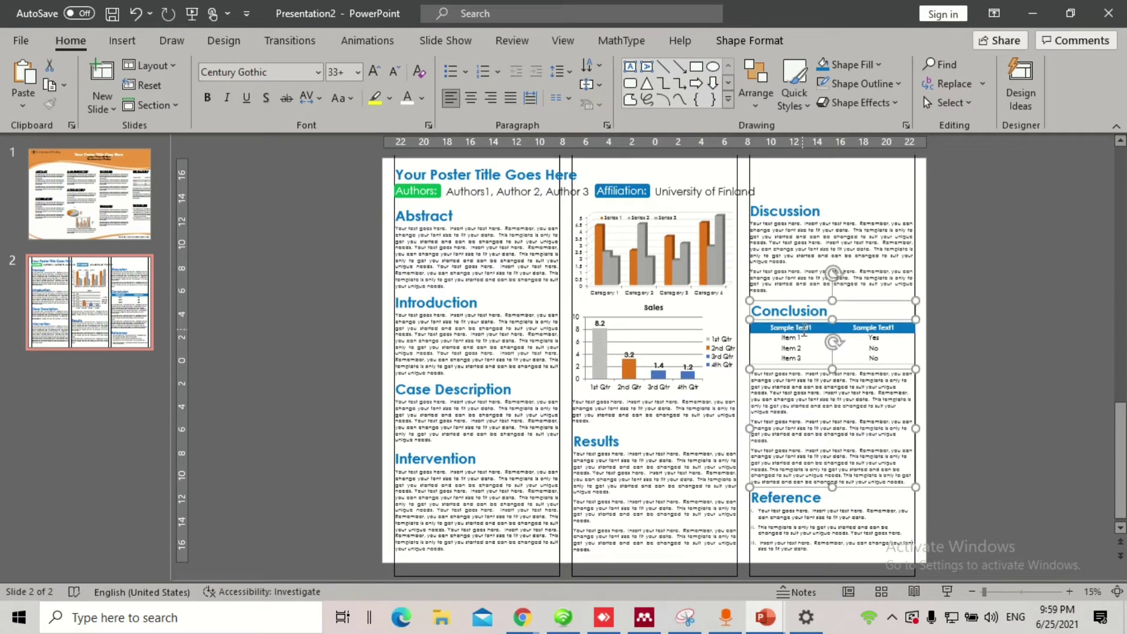
pyautogui.keyDown('shift'); pyautogui.click(808, 327); pyautogui.keyUp('shift')
pyautogui.moveTo(812, 319); pyautogui.dragTo(811, 317)
pyautogui.click(774, 271)
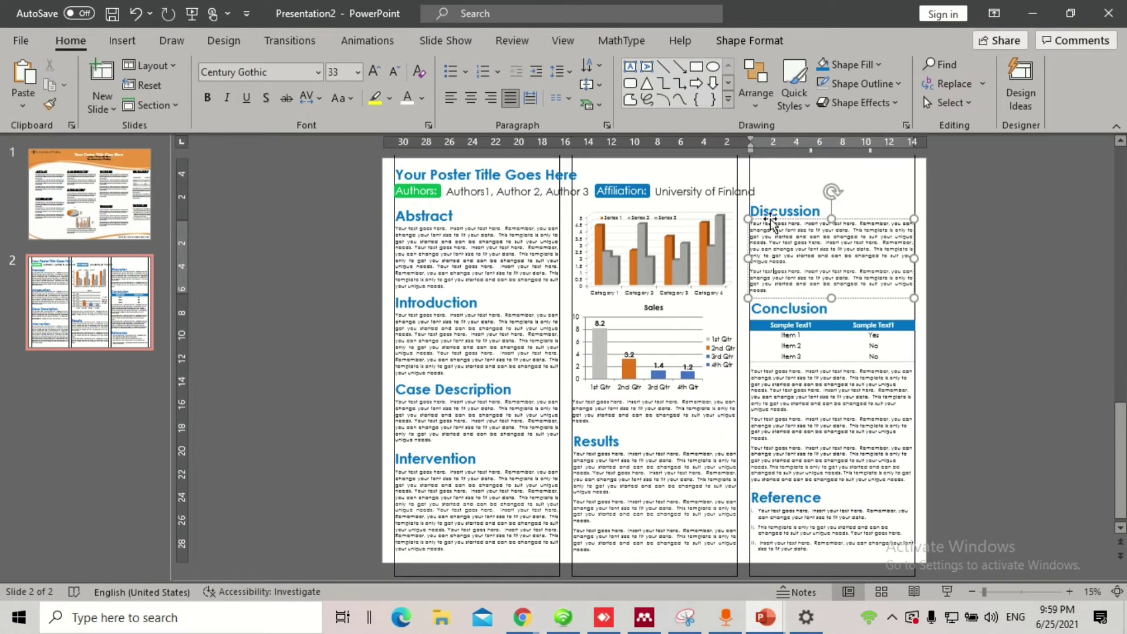
pyautogui.click(786, 207)
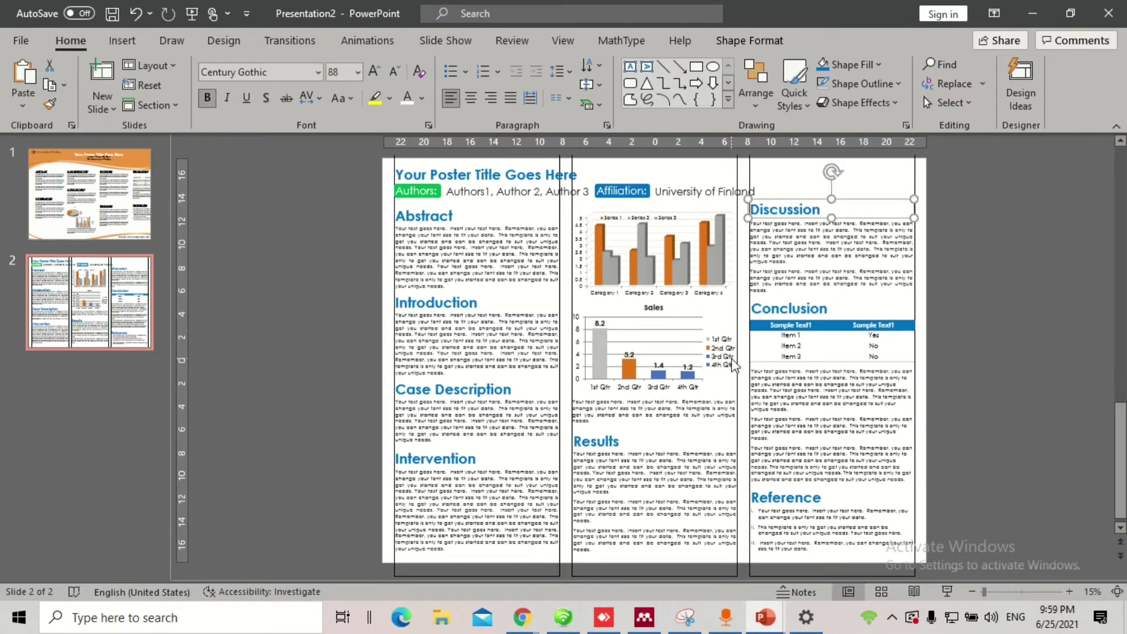
# Step: View the original orange template on slide 1 for comparison and return to the poster on slide 2
pyautogui.scroll(-2, 733, 365)
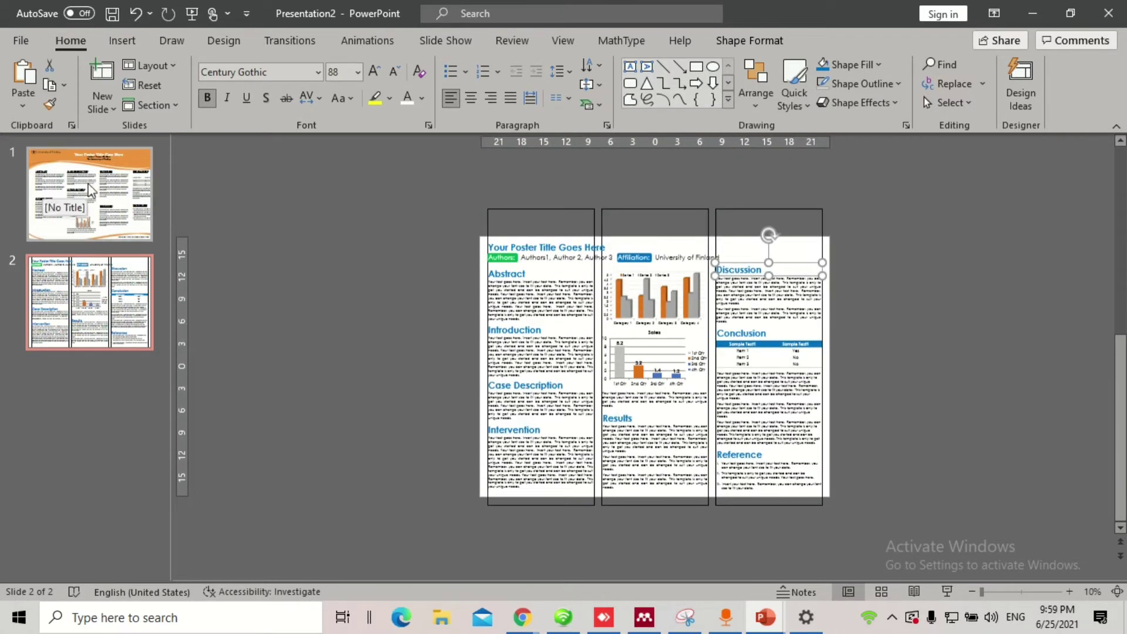
pyautogui.click(88, 184)
pyautogui.click(116, 293)
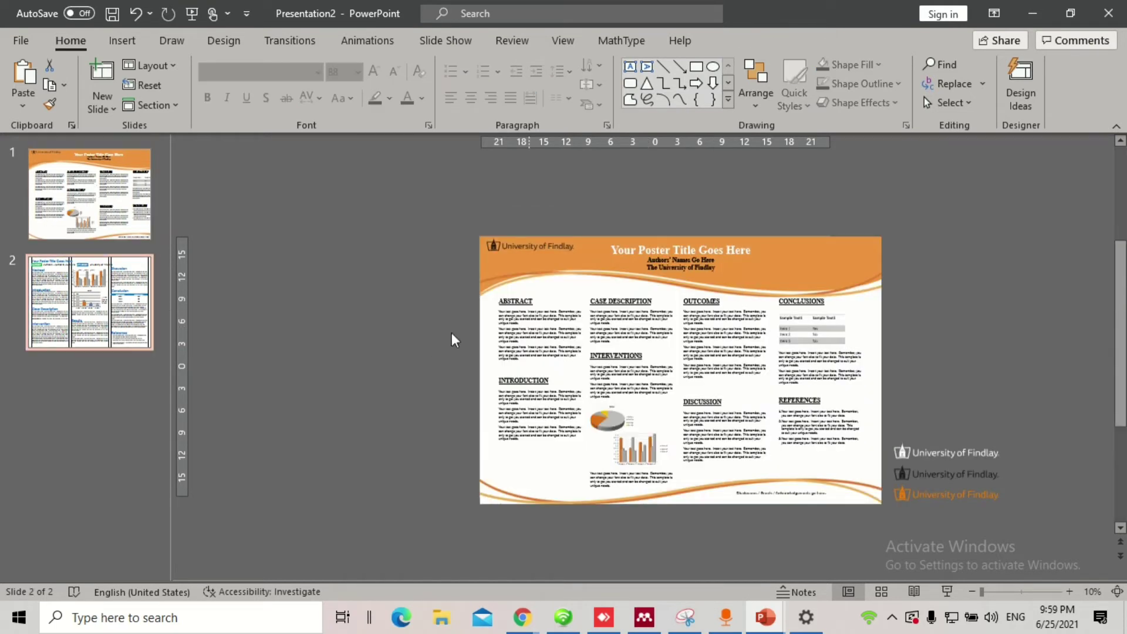
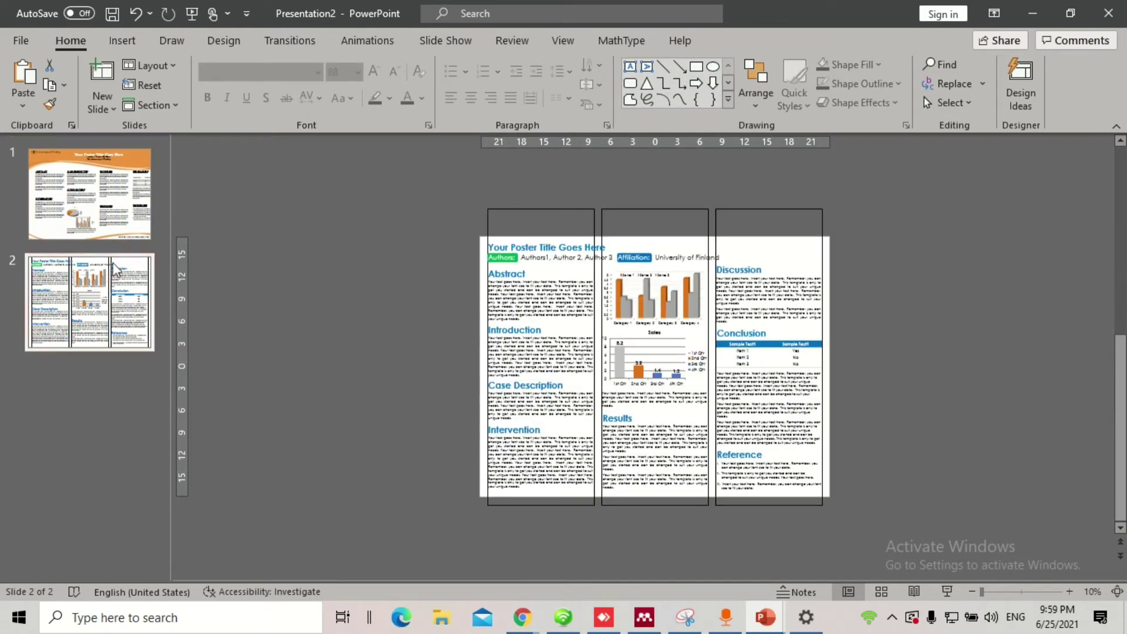
# Step: Copy the dark University of Findlay logo from slide 1 to the poster on slide 2 and scale it down above the Discussion heading
pyautogui.click(89, 194)
pyautogui.click(960, 499)
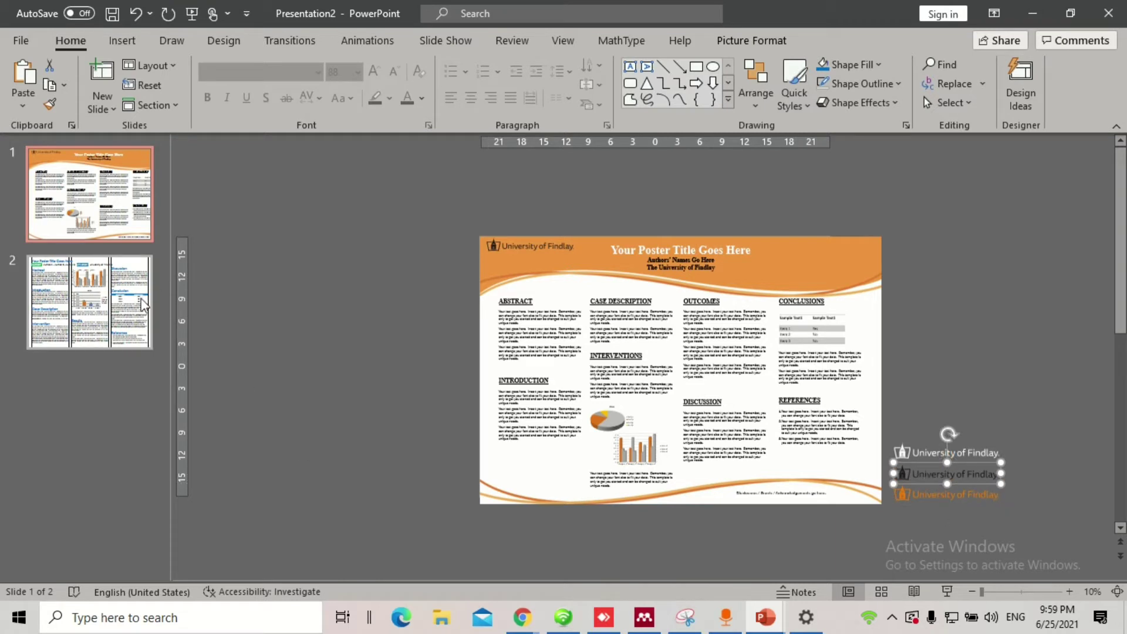
pyautogui.click(144, 302)
pyautogui.hotkey('ctrl', 'v')
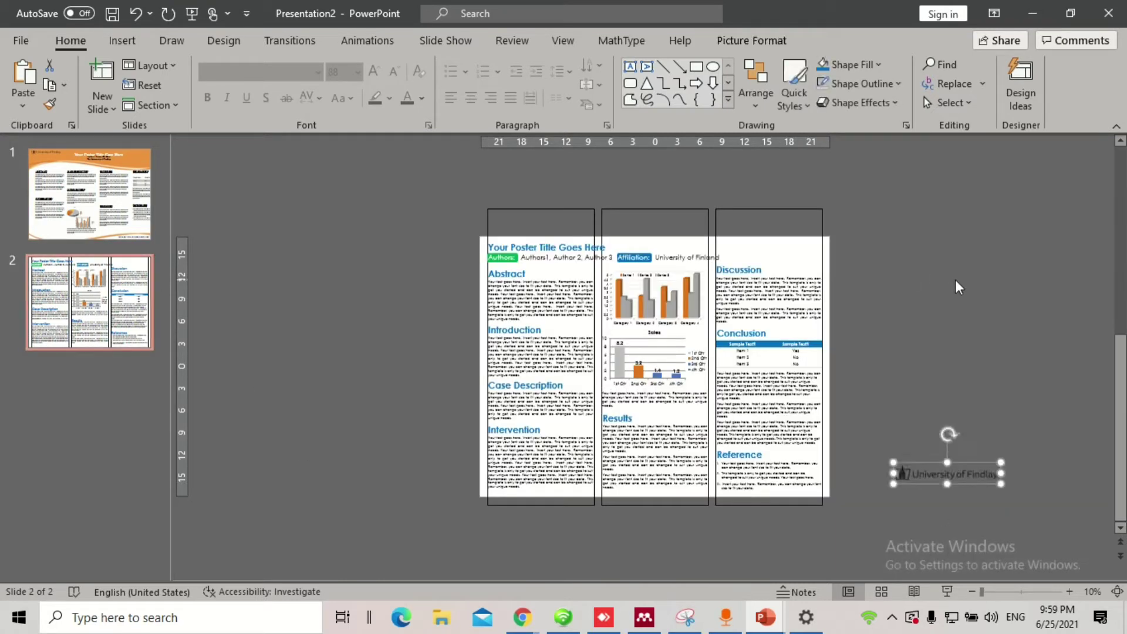
pyautogui.moveTo(961, 478); pyautogui.dragTo(787, 250)
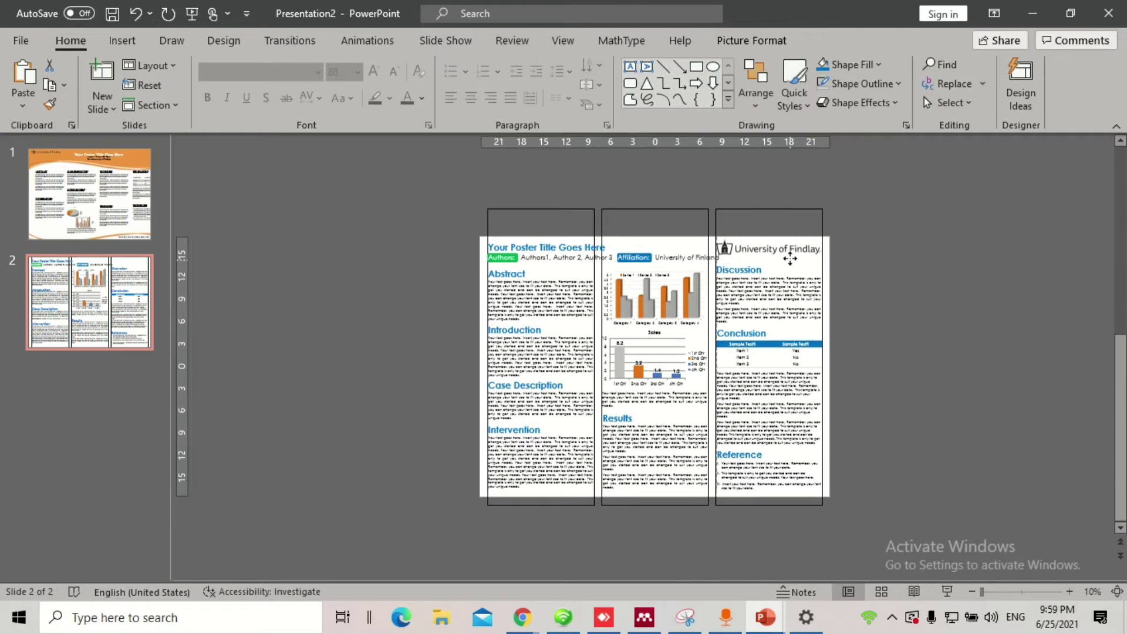
pyautogui.scroll(3, 865, 283)
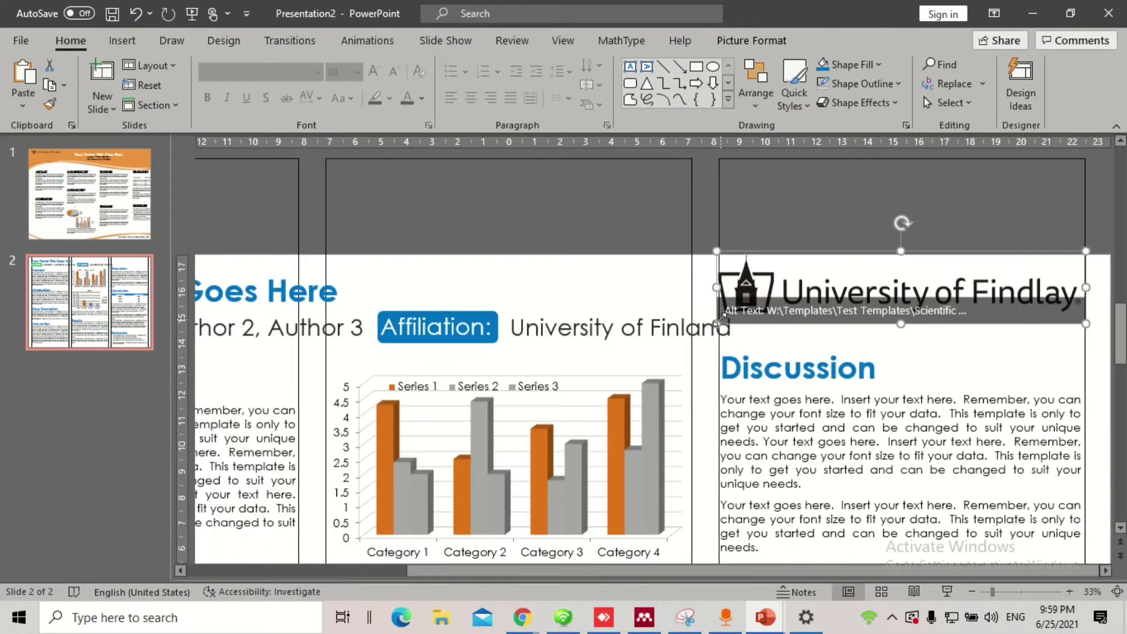
pyautogui.moveTo(1013, 297); pyautogui.dragTo(1020, 302)
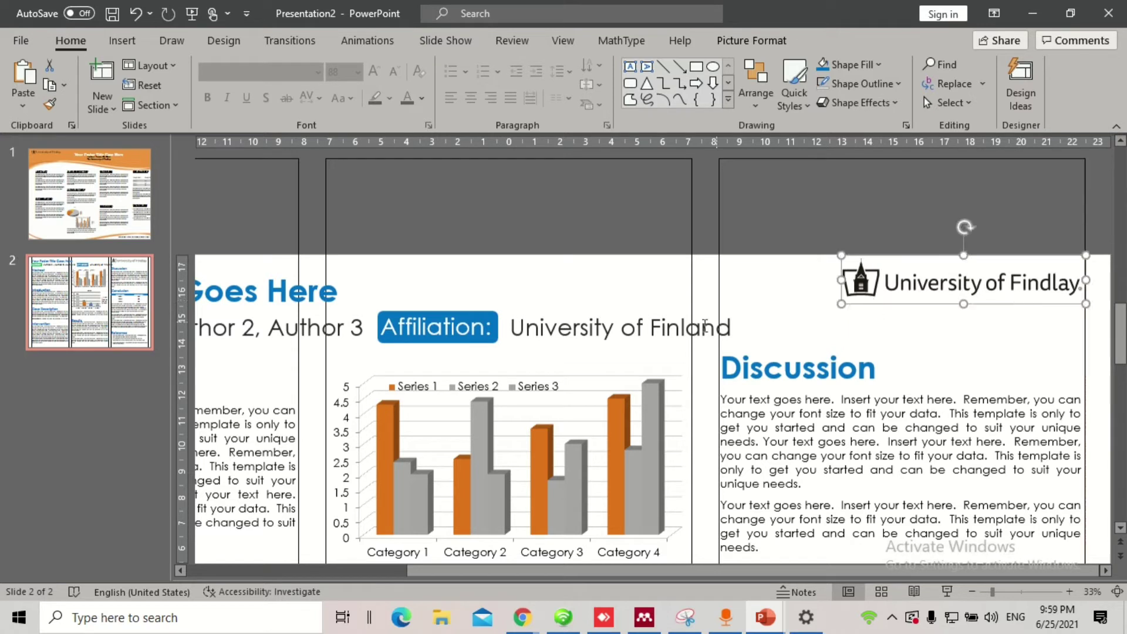
# Step: Move the "University of Finland" text closer to the Affiliation label and delete "Author 3" from the authors line
pyautogui.click(672, 332)
pyautogui.moveTo(694, 344); pyautogui.dragTo(687, 343)
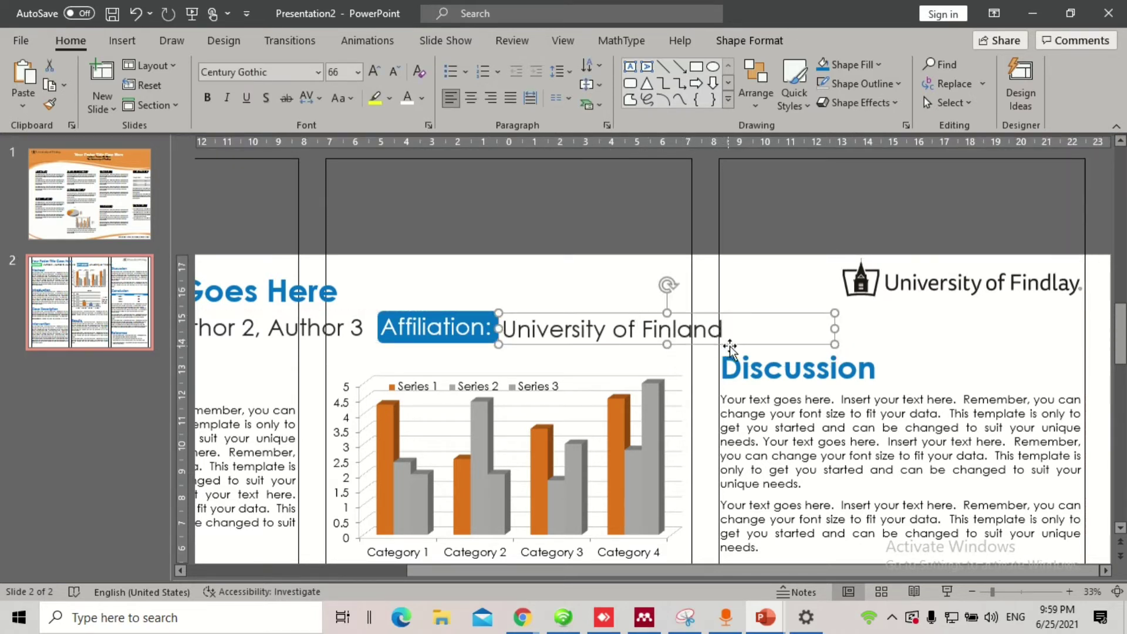
pyautogui.click(362, 327)
pyautogui.moveTo(361, 328); pyautogui.dragTo(267, 330)
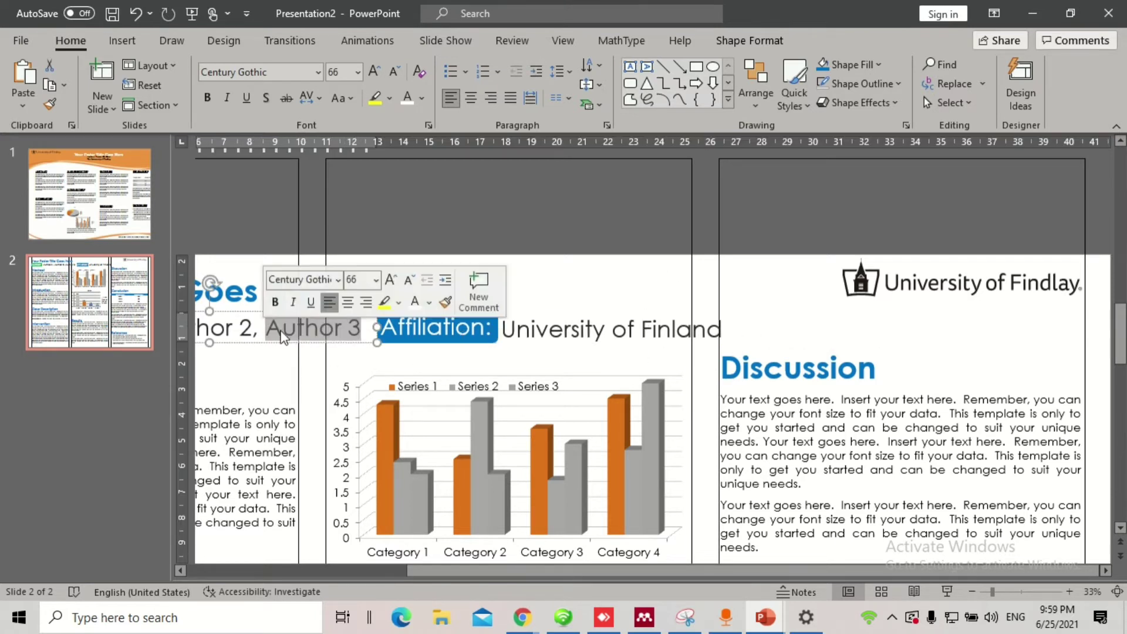
pyautogui.press('BackSpace')
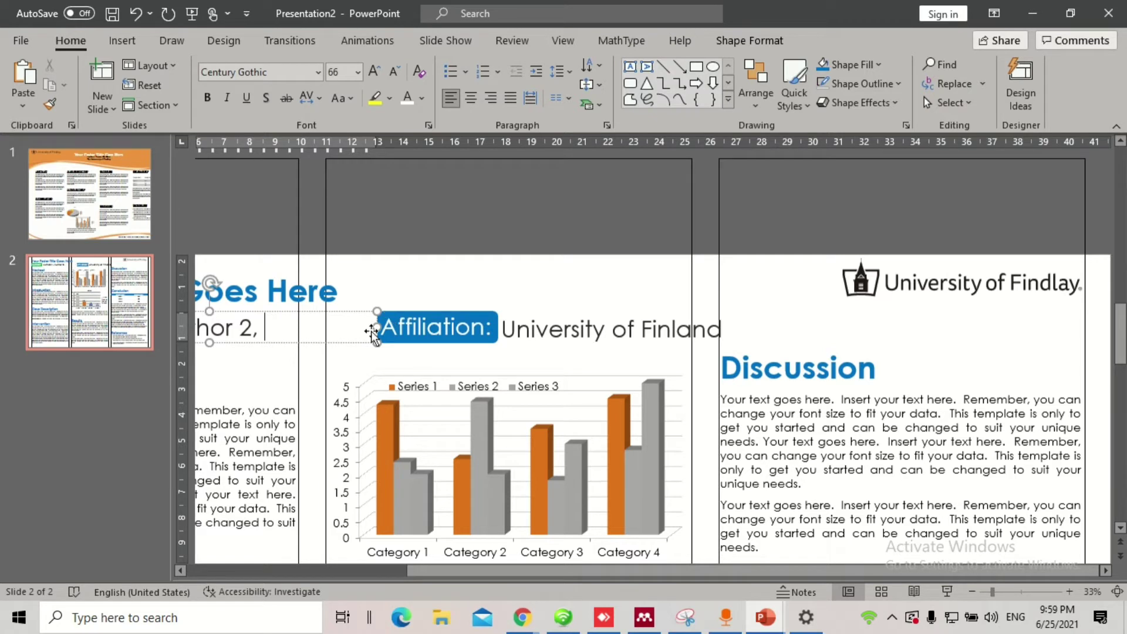
# Step: Shift the Affiliation label and its "University of Finland" text together to the left, right after "Author 2,"
pyautogui.click(410, 218)
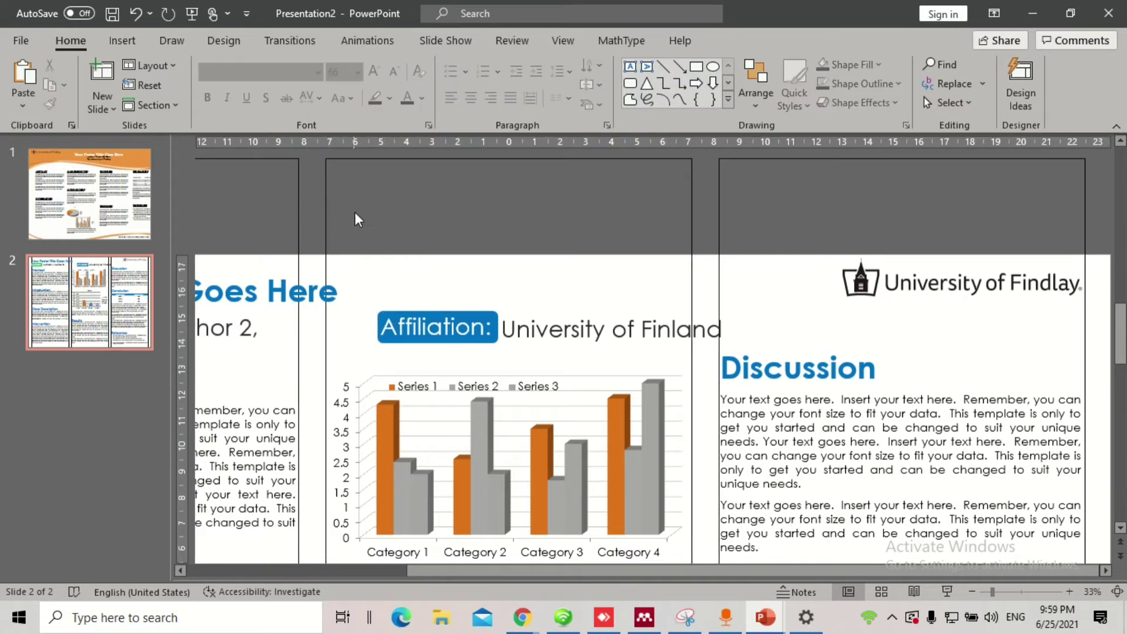
pyautogui.moveTo(354, 212); pyautogui.dragTo(683, 339)
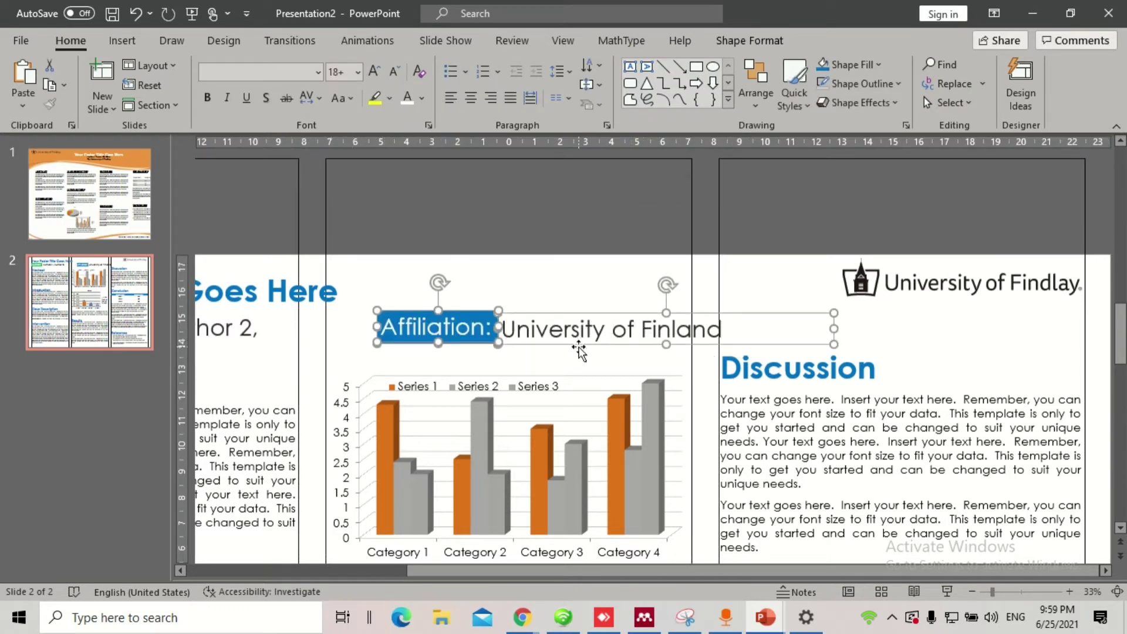
pyautogui.moveTo(578, 347); pyautogui.dragTo(472, 344)
pyautogui.click(829, 360)
pyautogui.scroll(-1, 833, 354)
pyautogui.scroll(-2, 833, 351)
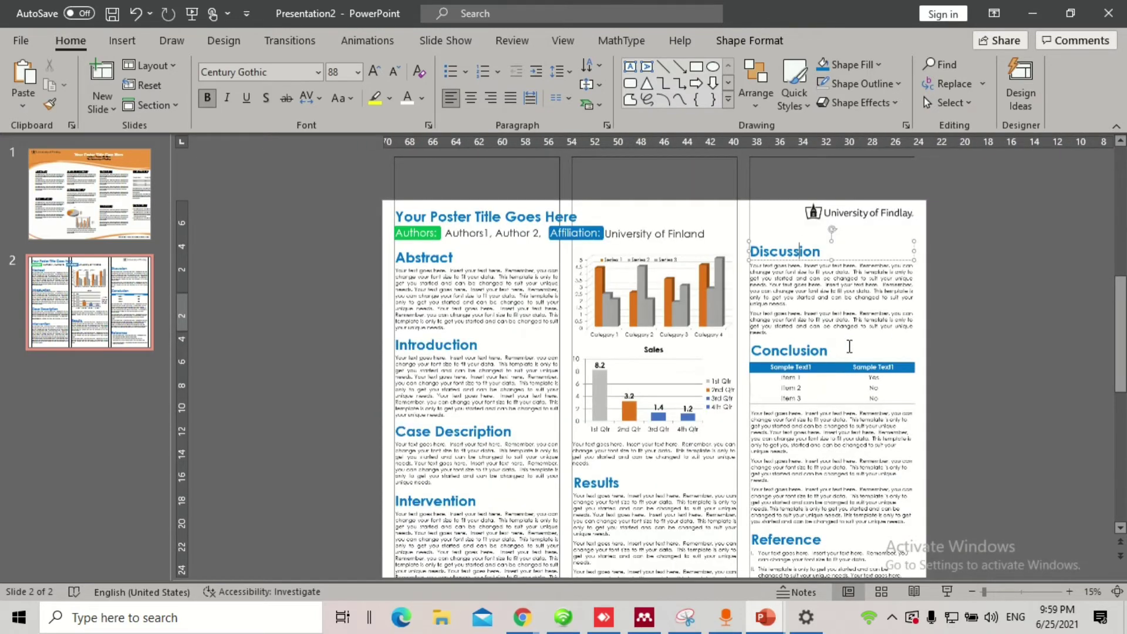
pyautogui.click(971, 308)
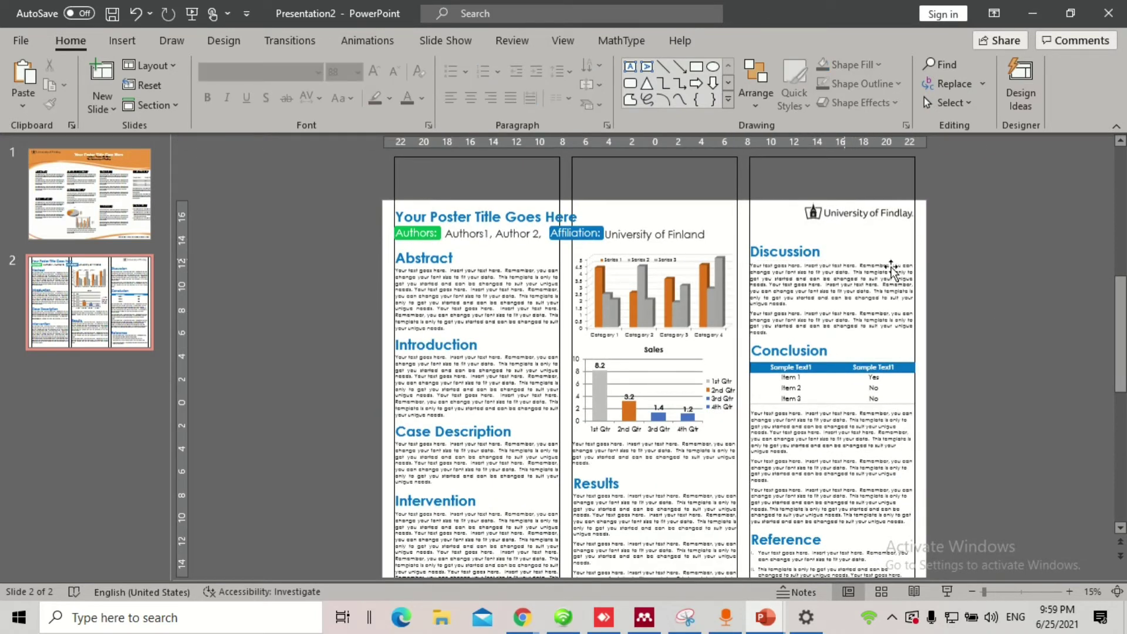
# Step: Enlarge the University of Findlay logo slightly, extending it toward the lower left
pyautogui.click(889, 213)
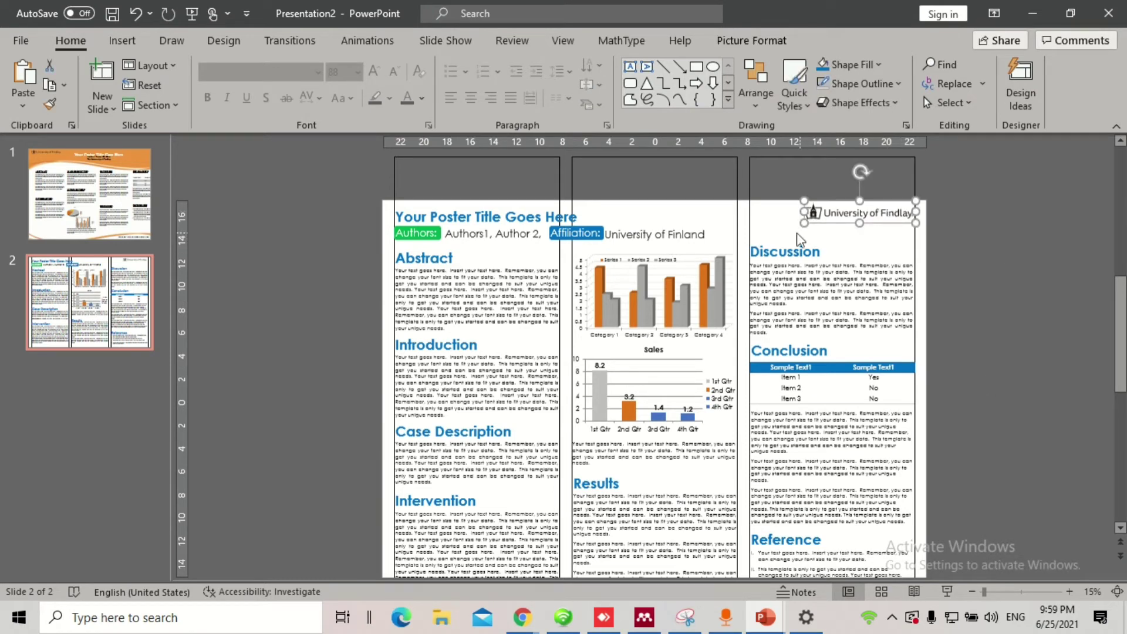
pyautogui.moveTo(796, 231); pyautogui.dragTo(782, 229)
pyautogui.click(1009, 238)
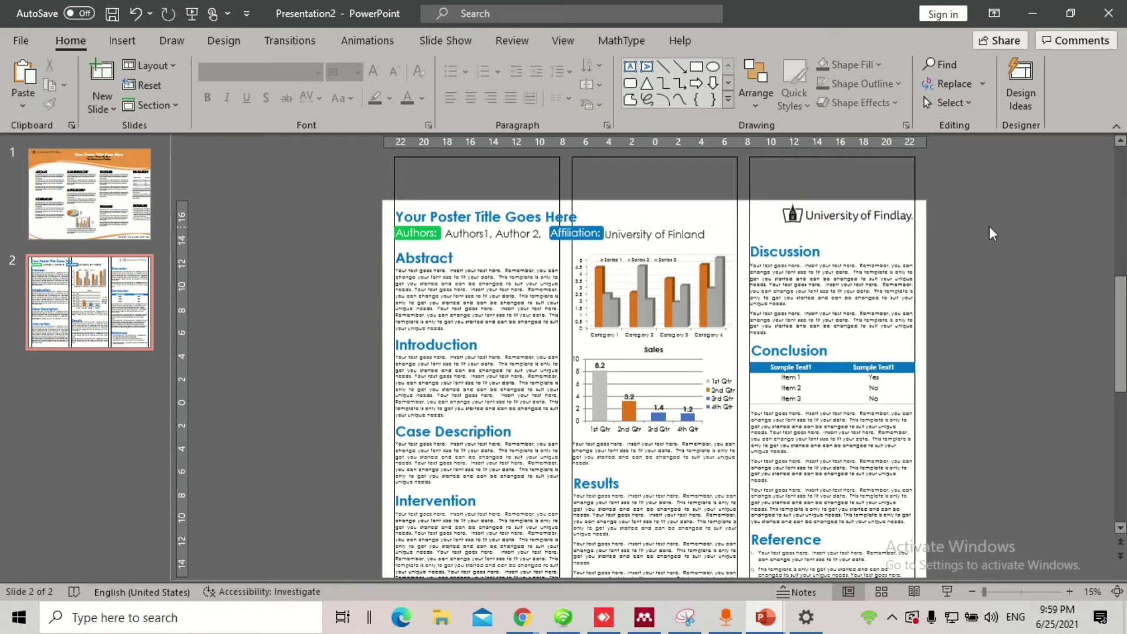
# Step: Move the Discussion and Conclusion headings, texts and table up together, and raise the Reference heading slightly
pyautogui.moveTo(989, 225); pyautogui.dragTo(743, 546)
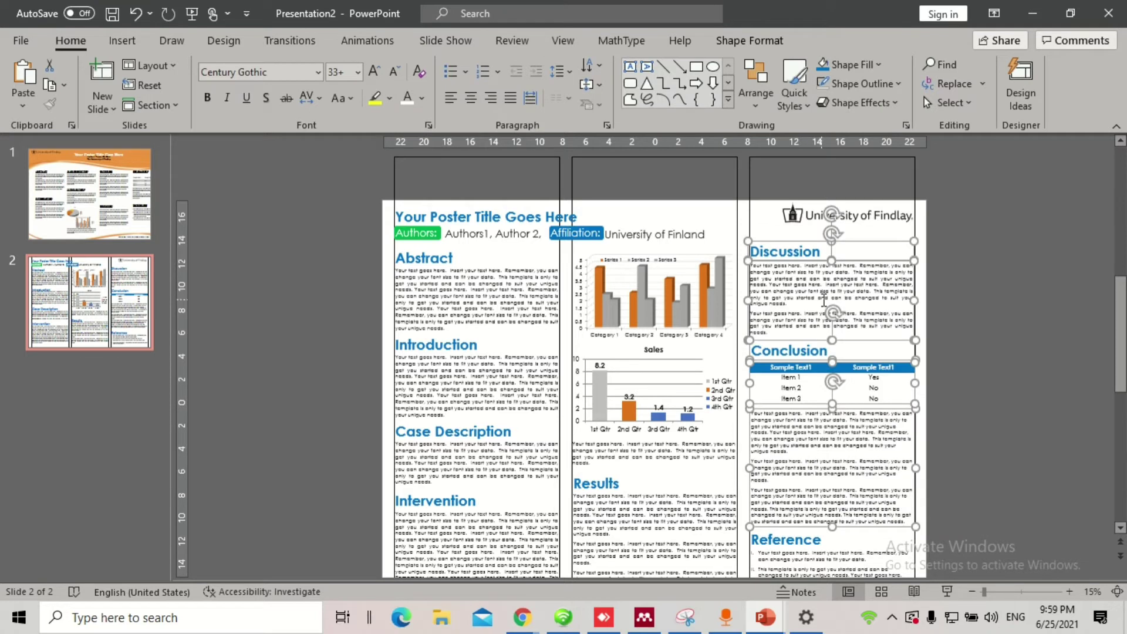
pyautogui.moveTo(856, 254); pyautogui.dragTo(857, 251)
pyautogui.click(807, 530)
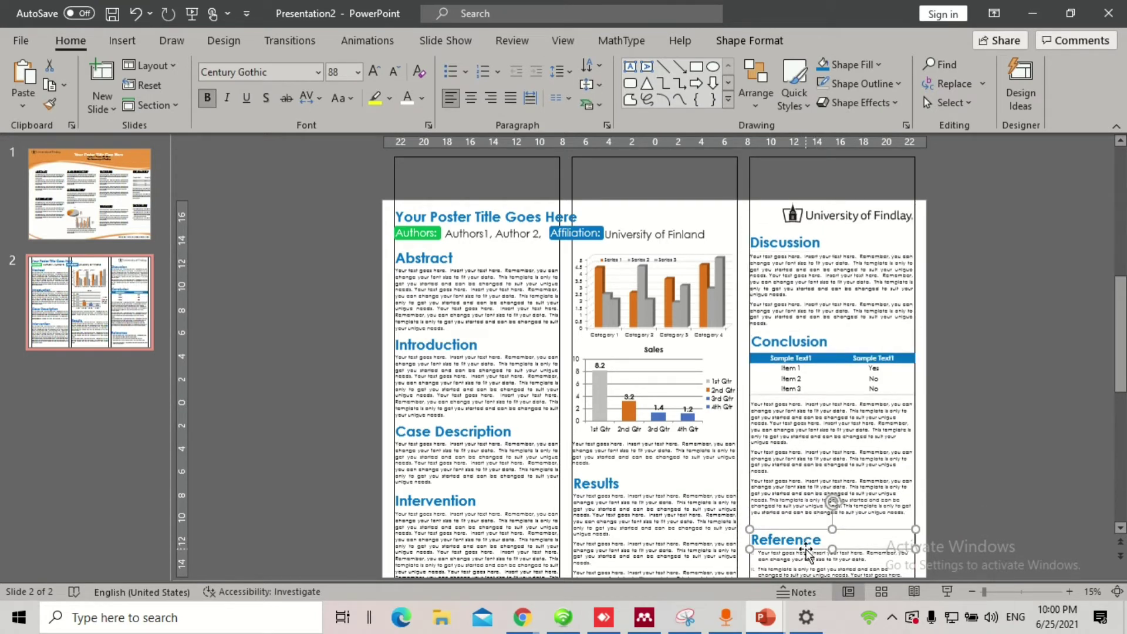
pyautogui.moveTo(806, 549); pyautogui.dragTo(807, 542)
# Step: Move the numbered reference list up to sit directly beneath the Reference heading
pyautogui.scroll(-2, 807, 535)
pyautogui.click(791, 513)
pyautogui.scroll(1, 802, 509)
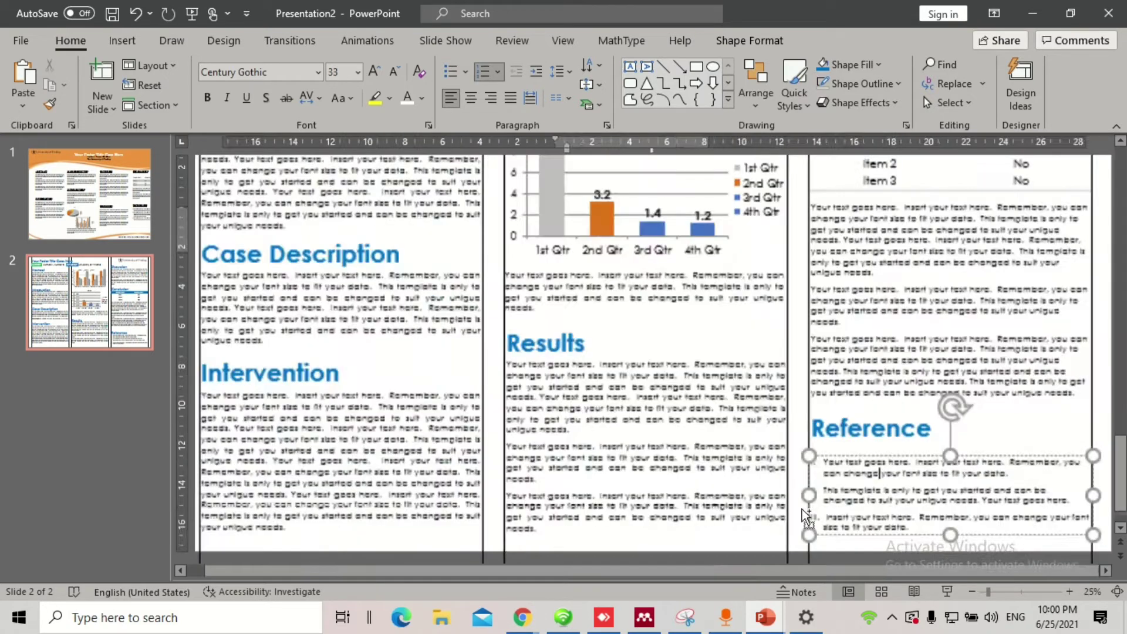
pyautogui.scroll(1, 802, 509)
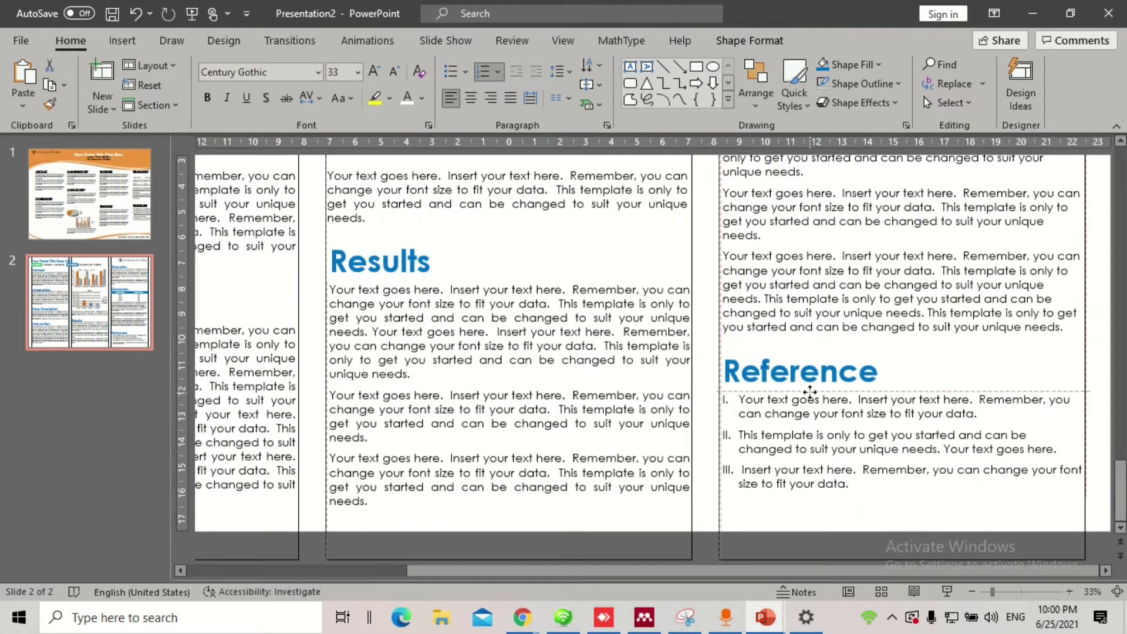
pyautogui.click(810, 391)
# Step: Duplicate the third reference's text as a fourth item in the numbered list
pyautogui.moveTo(849, 484); pyautogui.dragTo(738, 470)
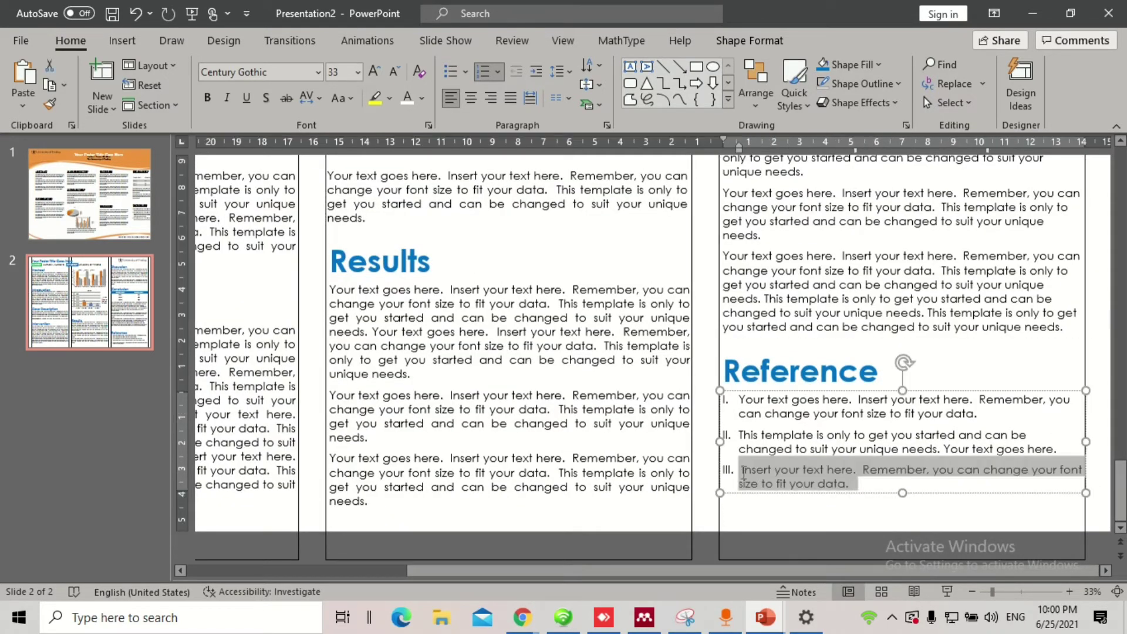
pyautogui.hotkey('ctrl', 'c')
pyautogui.click(860, 485)
pyautogui.press('Return')
pyautogui.hotkey('ctrl', 'v')
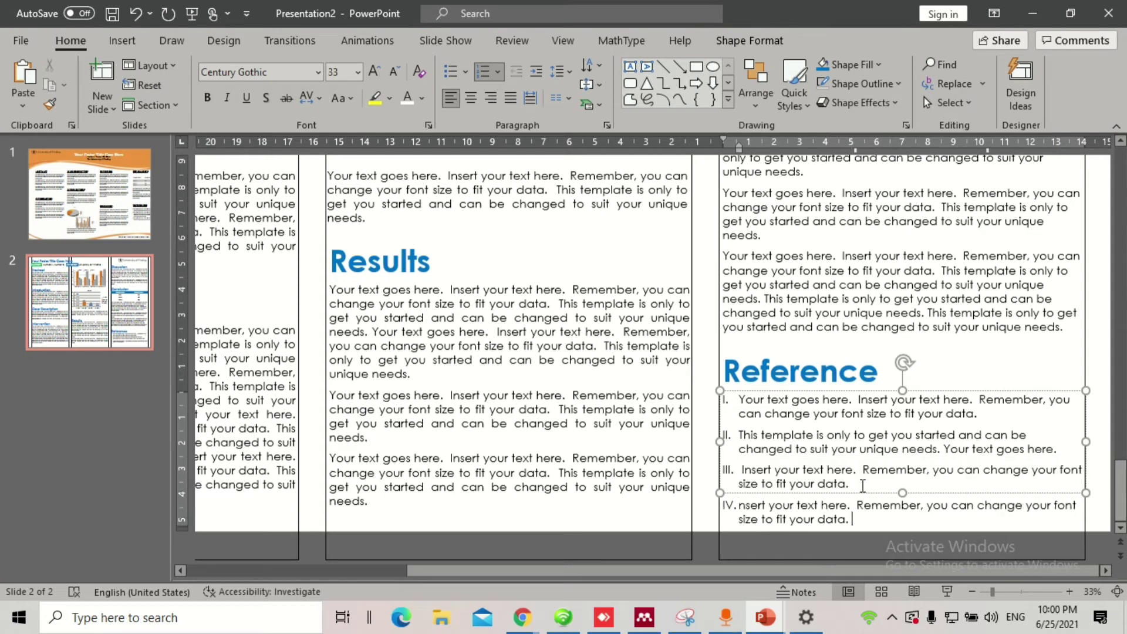
# Step: Trim "size to fit your data." from the fourth reference and restore the missing "I" at the start of "Insert"
pyautogui.press('BackSpace')
pyautogui.press('BackSpace')
pyautogui.press('BackSpace')
pyautogui.press('BackSpace')
pyautogui.press('BackSpace')
pyautogui.press('BackSpace')
pyautogui.press('BackSpace')
pyautogui.press('BackSpace')
pyautogui.press('BackSpace')
pyautogui.press('BackSpace')
pyautogui.press('BackSpace')
pyautogui.press('BackSpace')
pyautogui.press('BackSpace')
pyautogui.press('BackSpace')
pyautogui.press('BackSpace')
pyautogui.press('BackSpace')
pyautogui.press('BackSpace')
pyautogui.press('BackSpace')
pyautogui.press('BackSpace')
pyautogui.press('BackSpace')
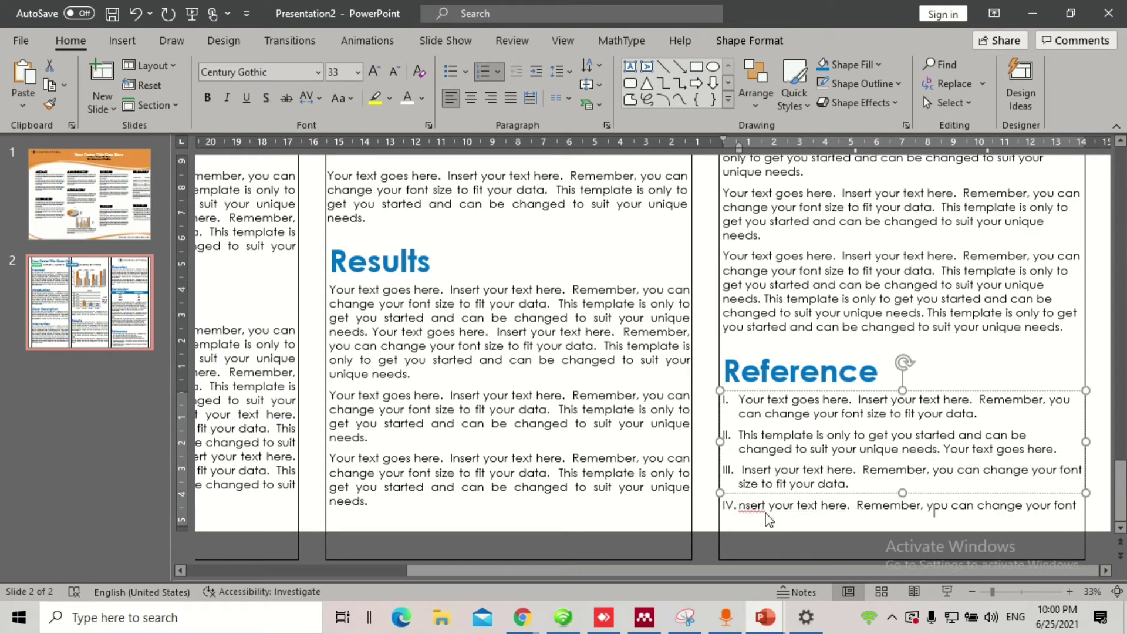
pyautogui.write('I')
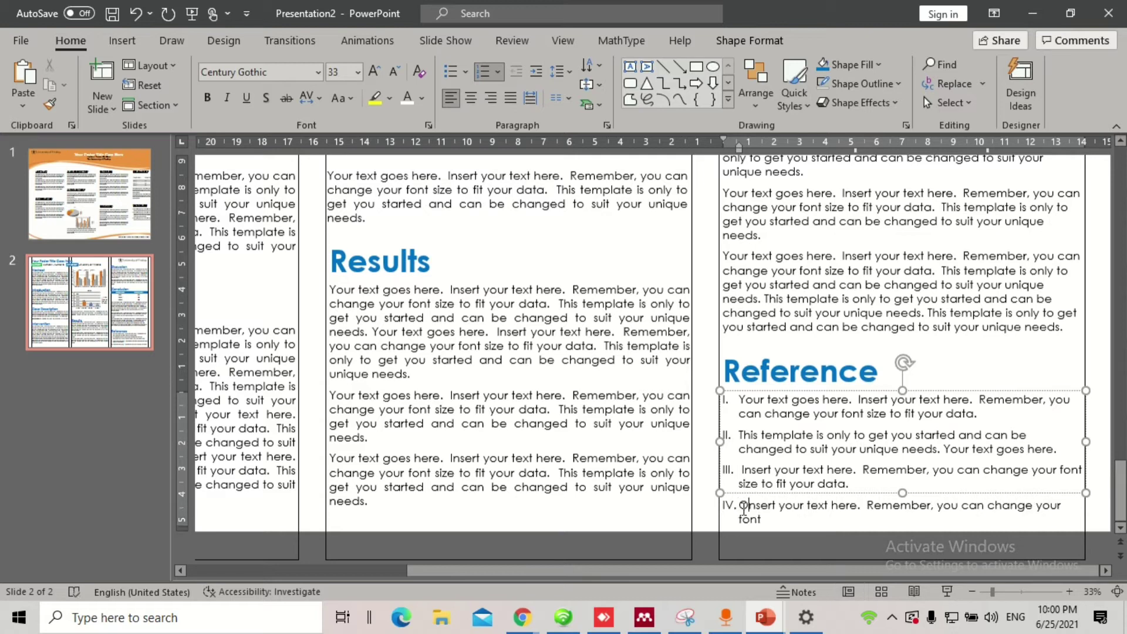
pyautogui.hotkey('ctrl', 'z')
pyautogui.press('Up')
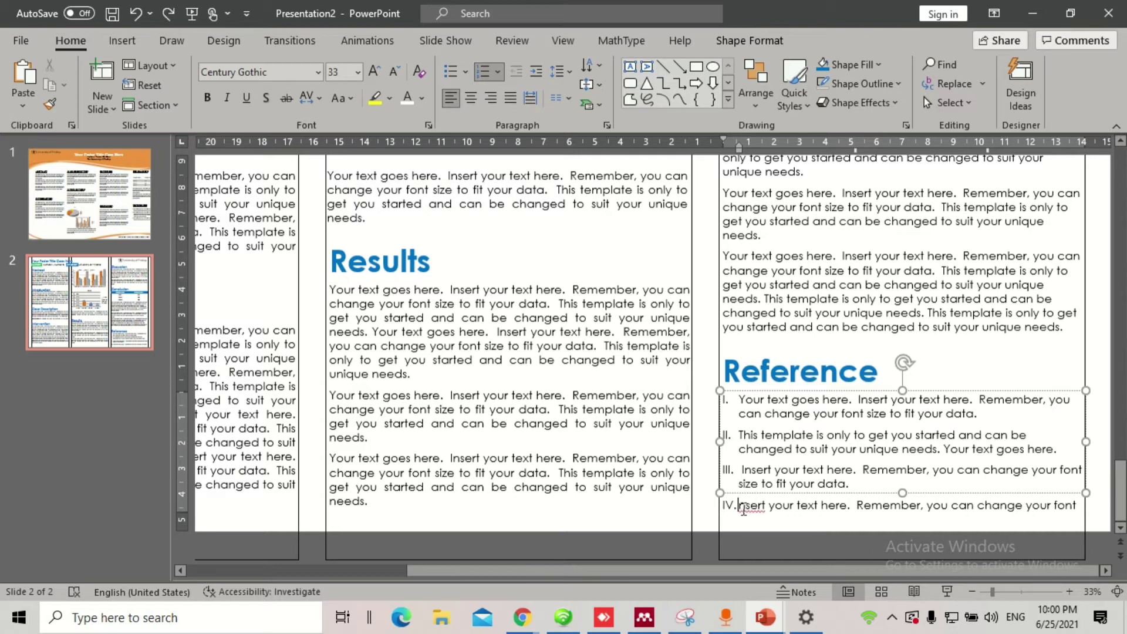
pyautogui.click(740, 506)
pyautogui.write('I')
pyautogui.click(821, 368)
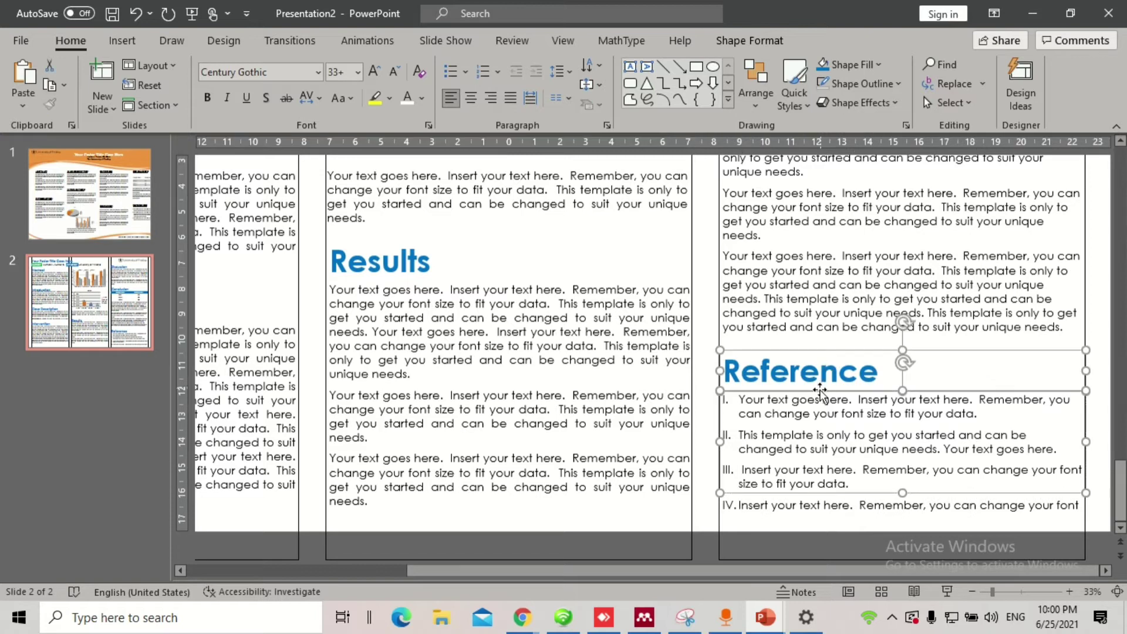
pyautogui.scroll(-3, 818, 385)
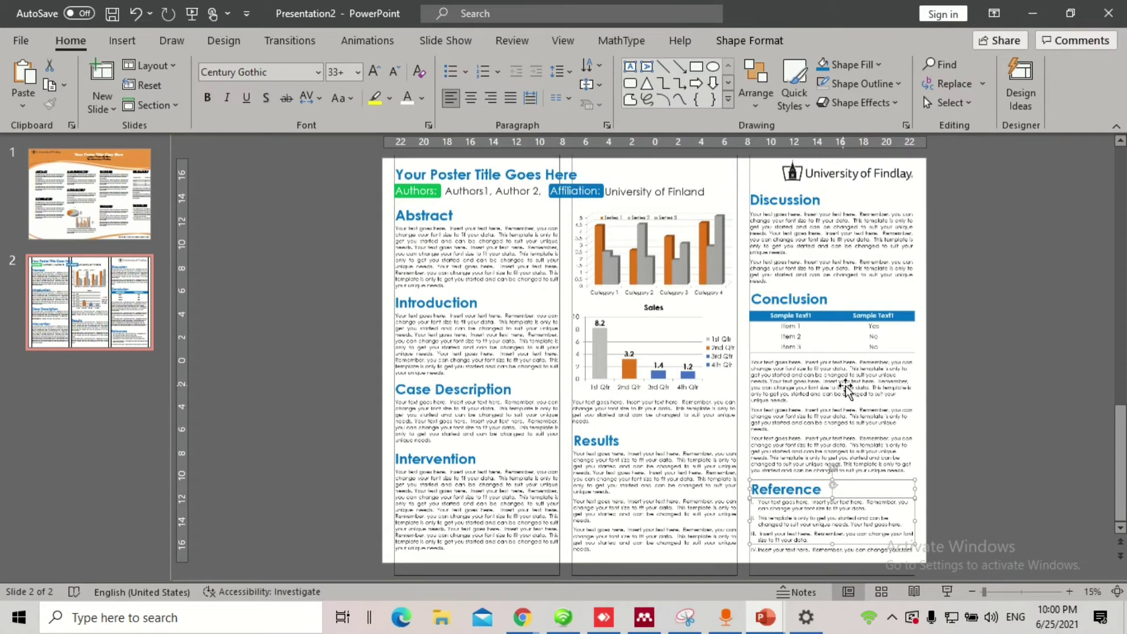
# Step: Delete slide 1 with the original orange template
pyautogui.click(1016, 329)
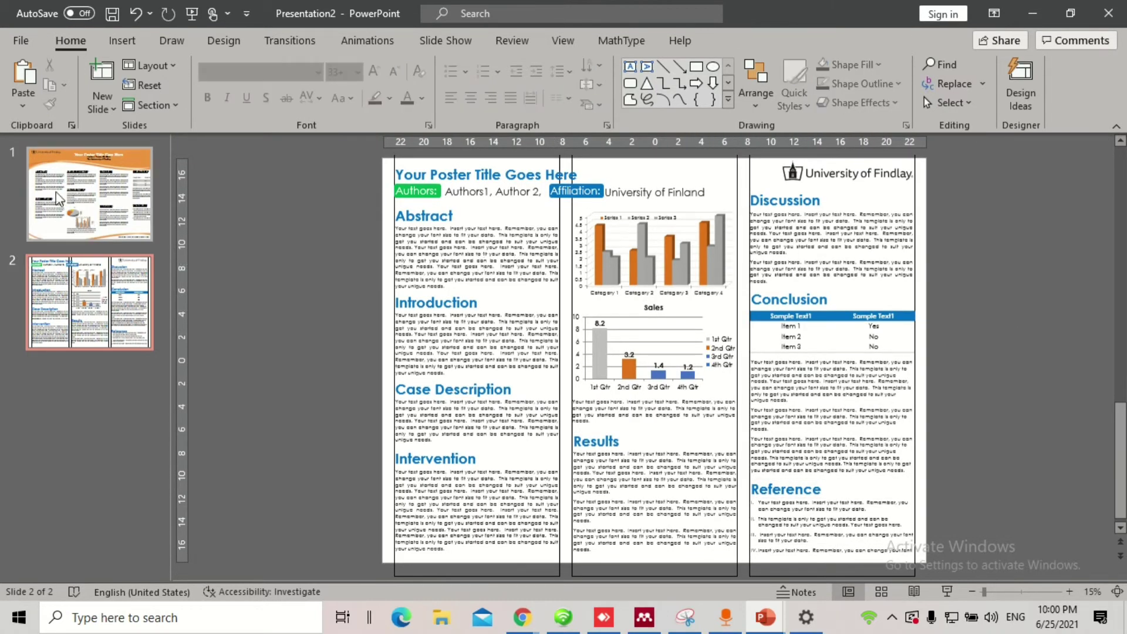
pyautogui.click(89, 194)
pyautogui.press('Delete')
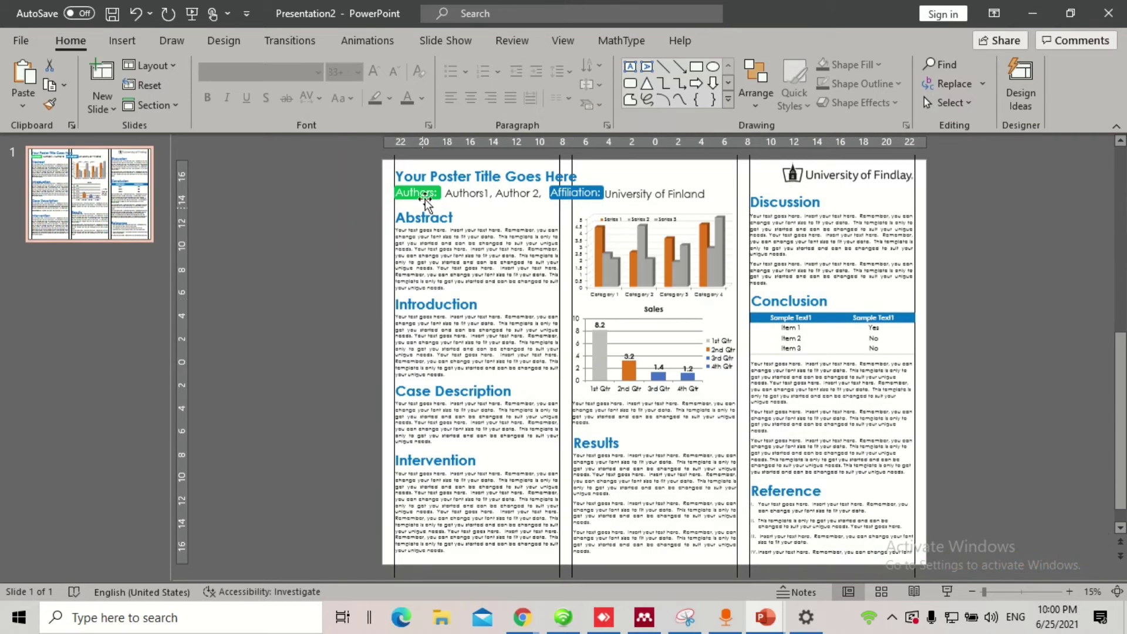
# Step: Delete the three column guide rectangles from the poster, keeping the "University of Finland" text
pyautogui.click(397, 167)
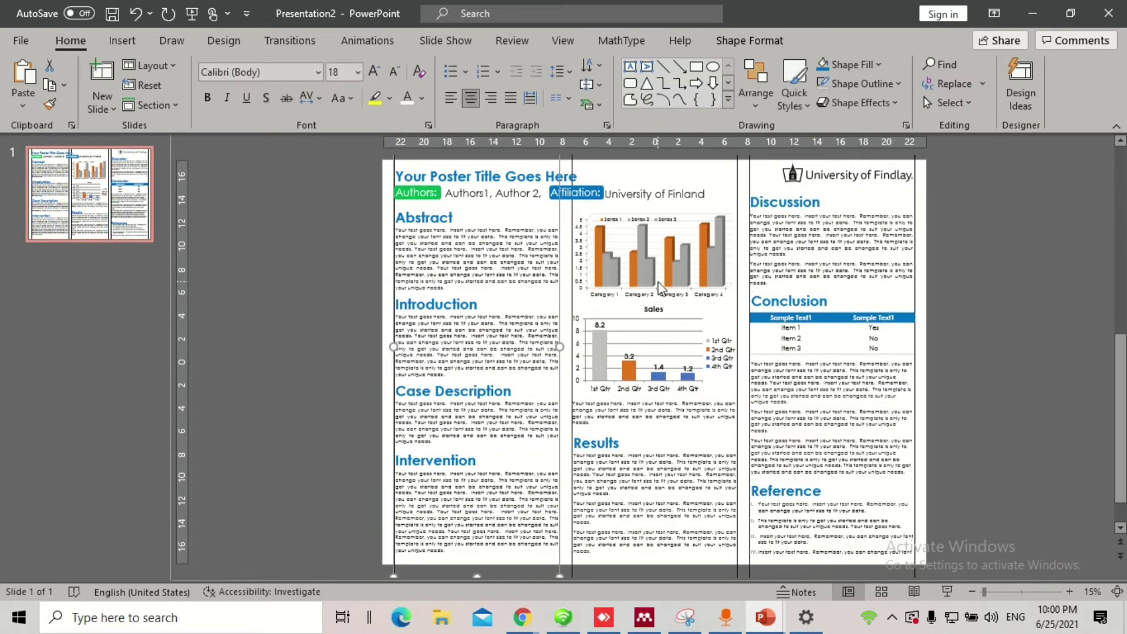
pyautogui.press('Delete')
pyautogui.click(737, 162)
pyautogui.press('Delete')
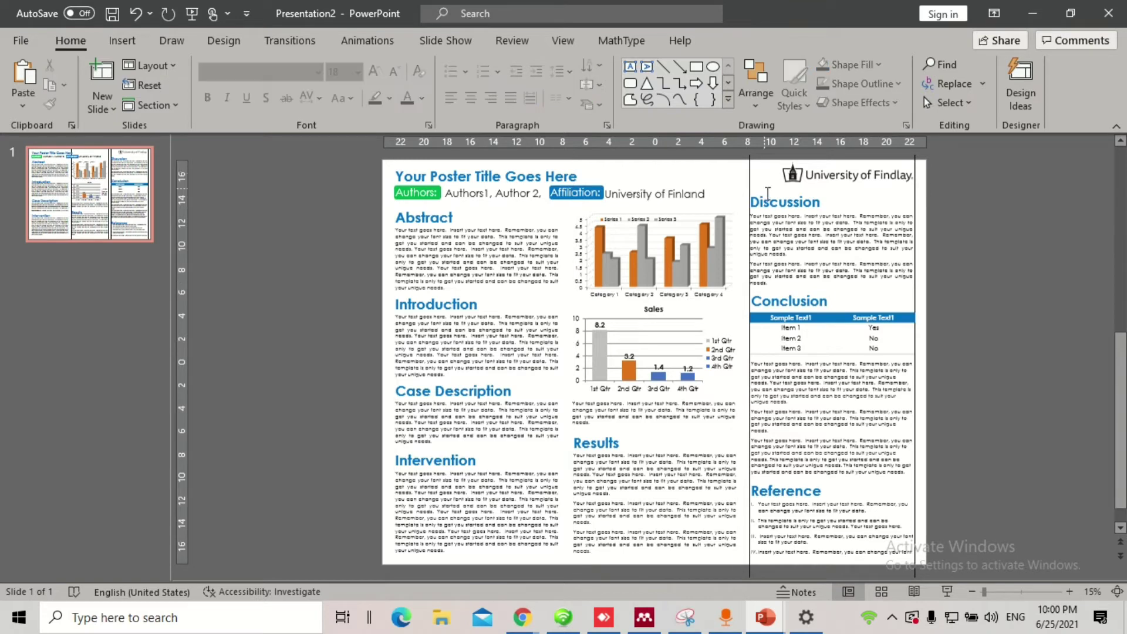
pyautogui.click(755, 188)
pyautogui.press('Delete')
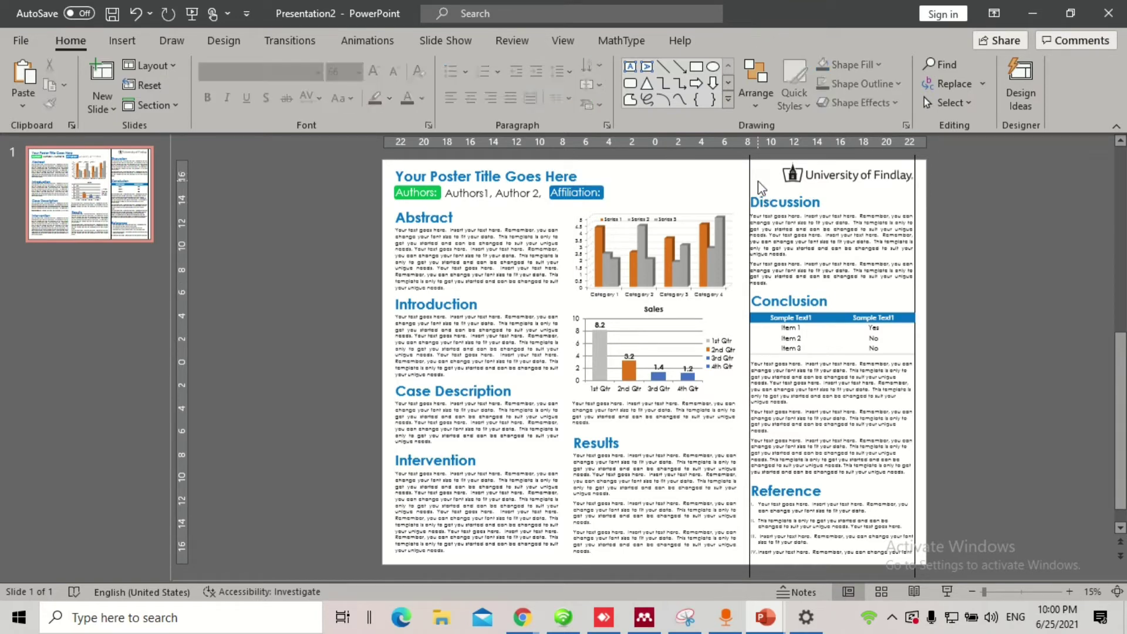
pyautogui.hotkey('ctrl', 'z')
pyautogui.press('Escape')
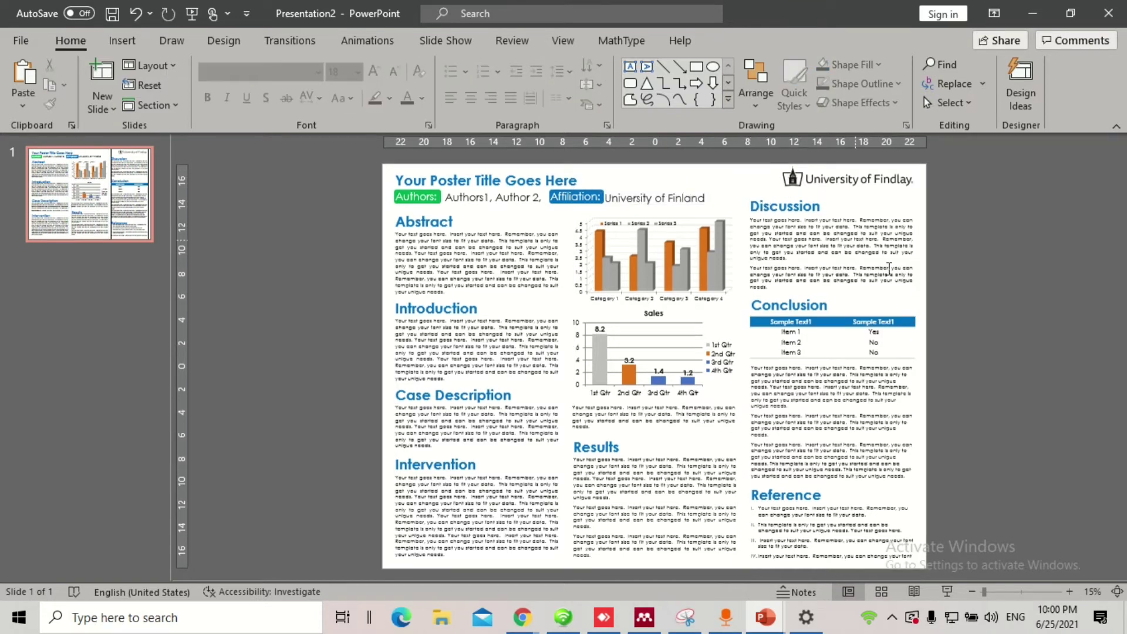
pyautogui.scroll(2, 968, 304)
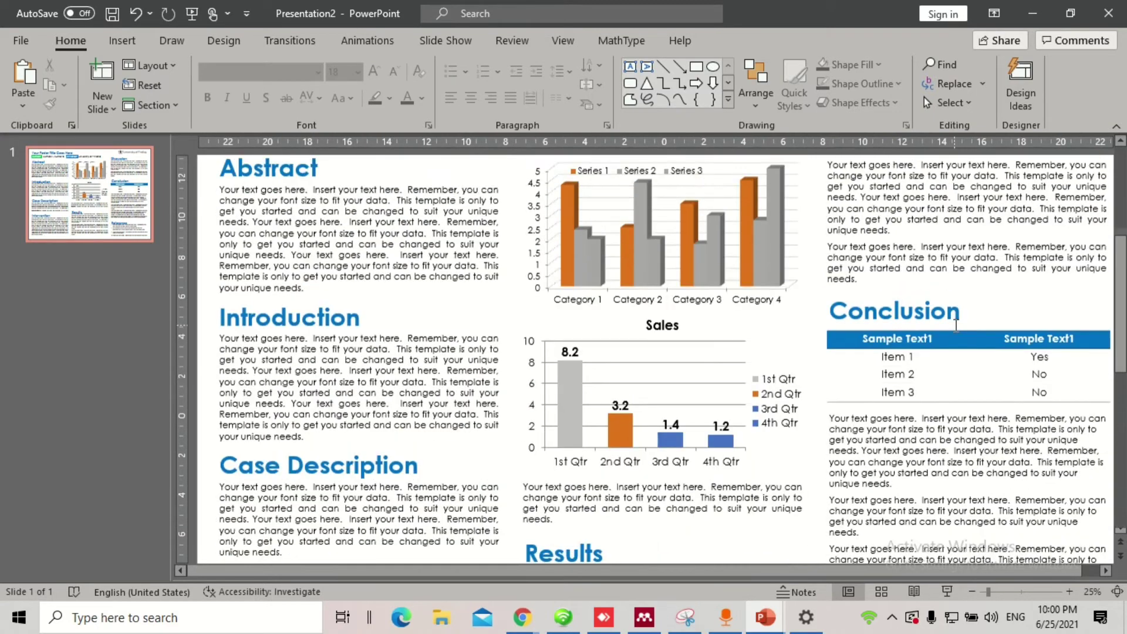
pyautogui.scroll(3, 956, 325)
pyautogui.scroll(-2, 925, 330)
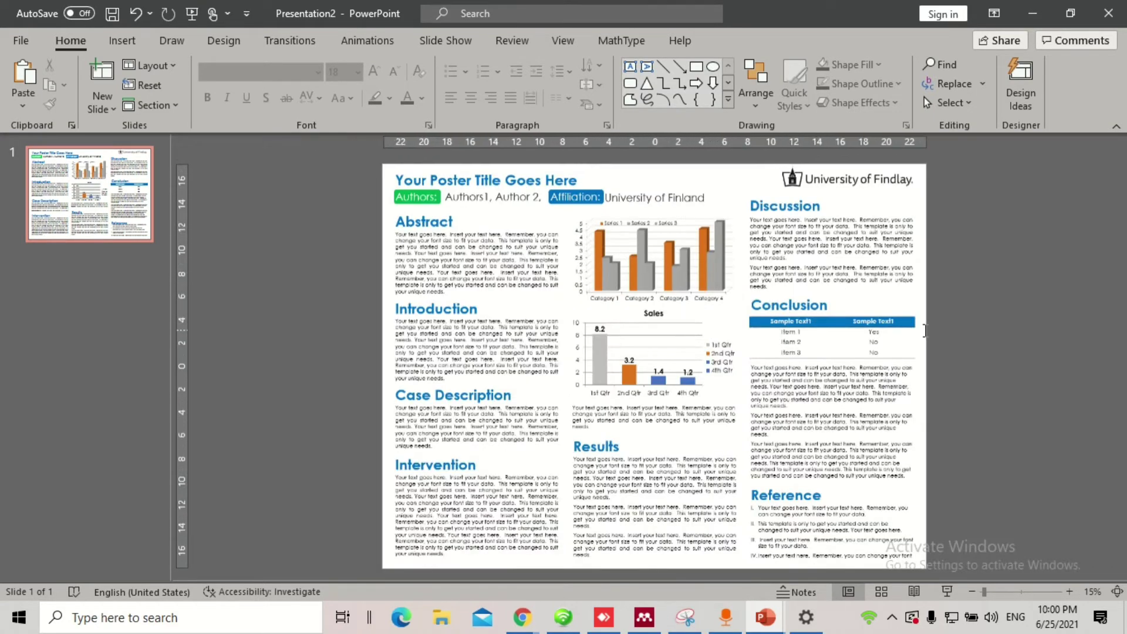
pyautogui.scroll(2, 924, 331)
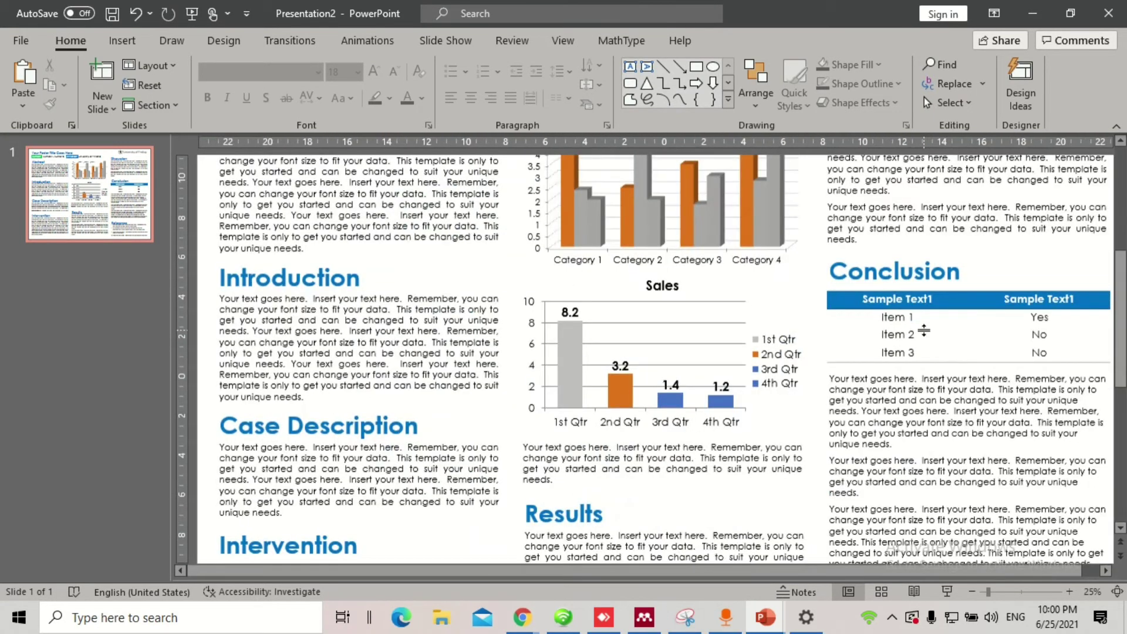
pyautogui.scroll(-2, 924, 330)
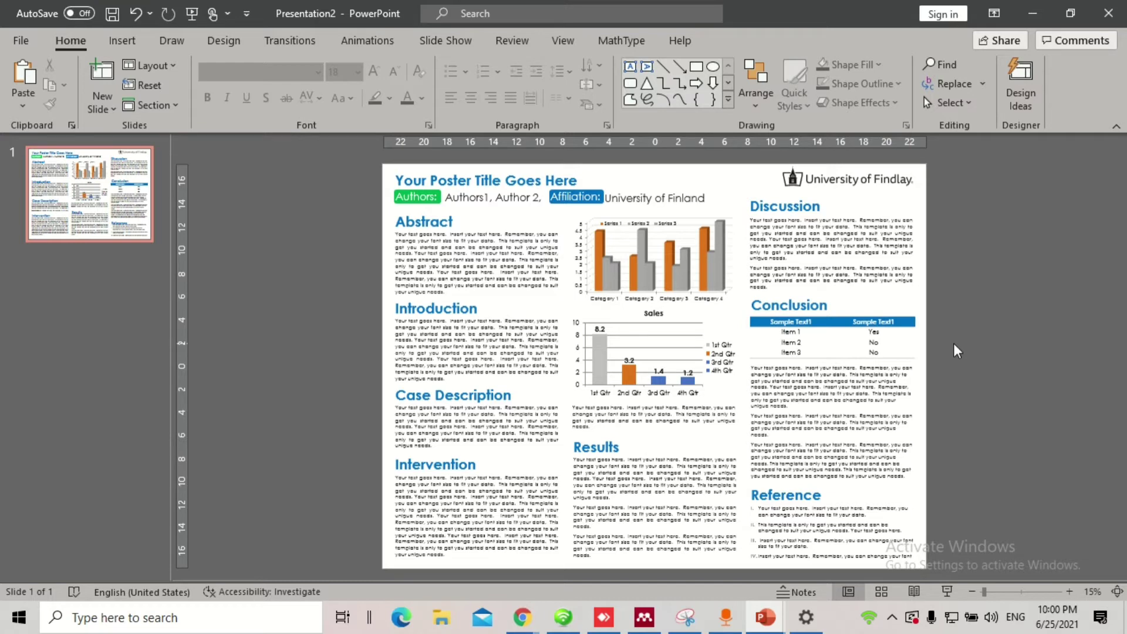
# Step: Open the slide background formatting and duplicate the poster slide four times to make five copies in total
pyautogui.click(225, 44)
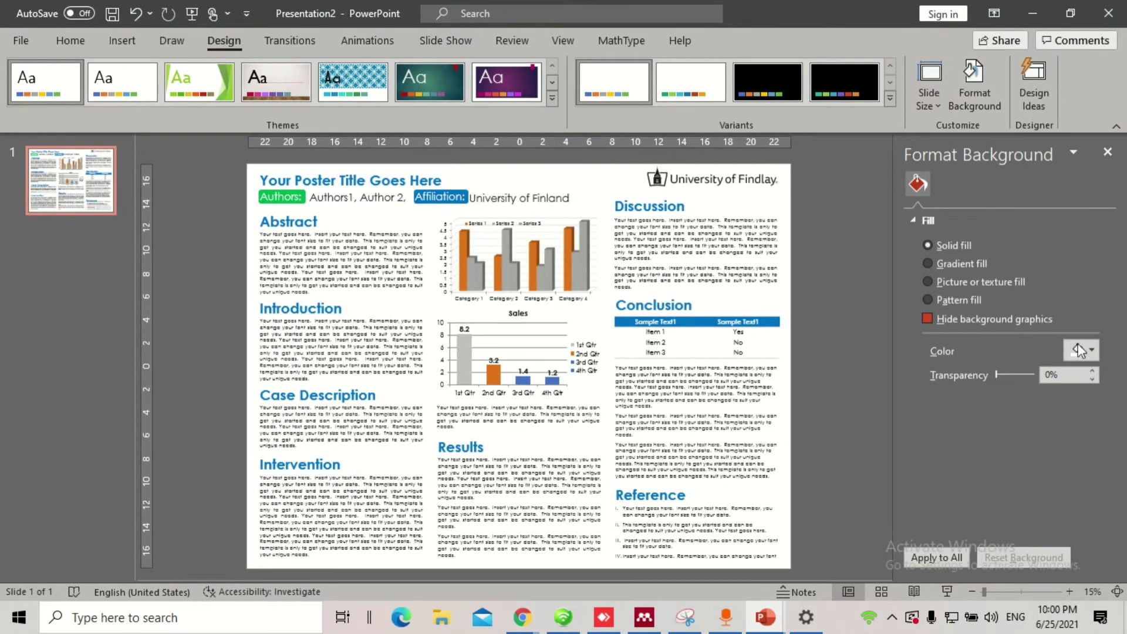
pyautogui.click(1093, 352)
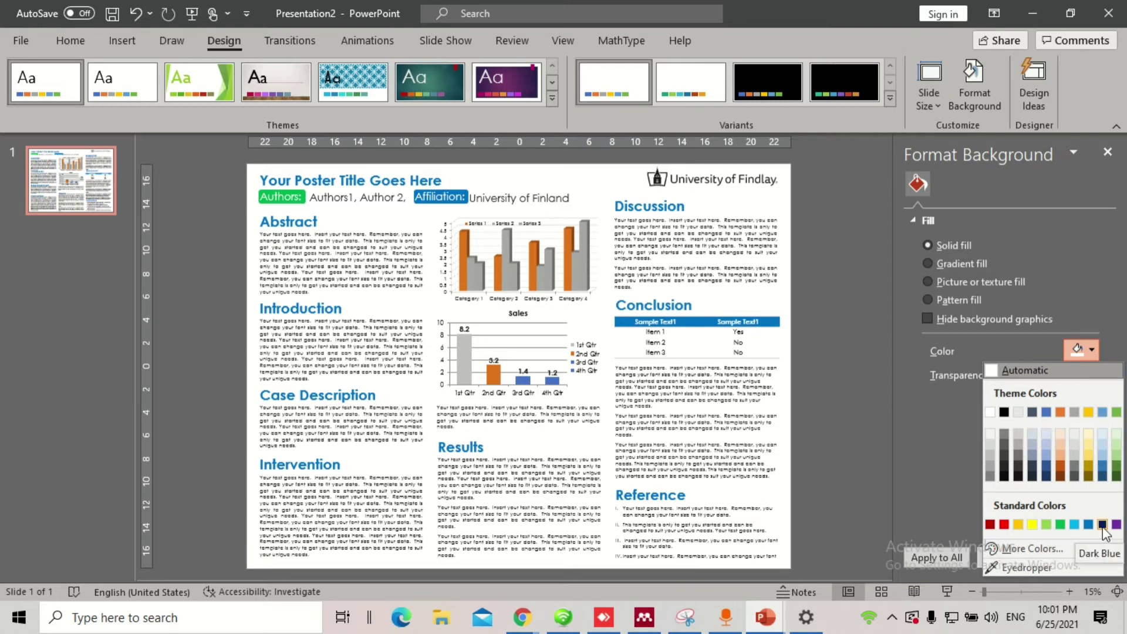
pyautogui.click(41, 182)
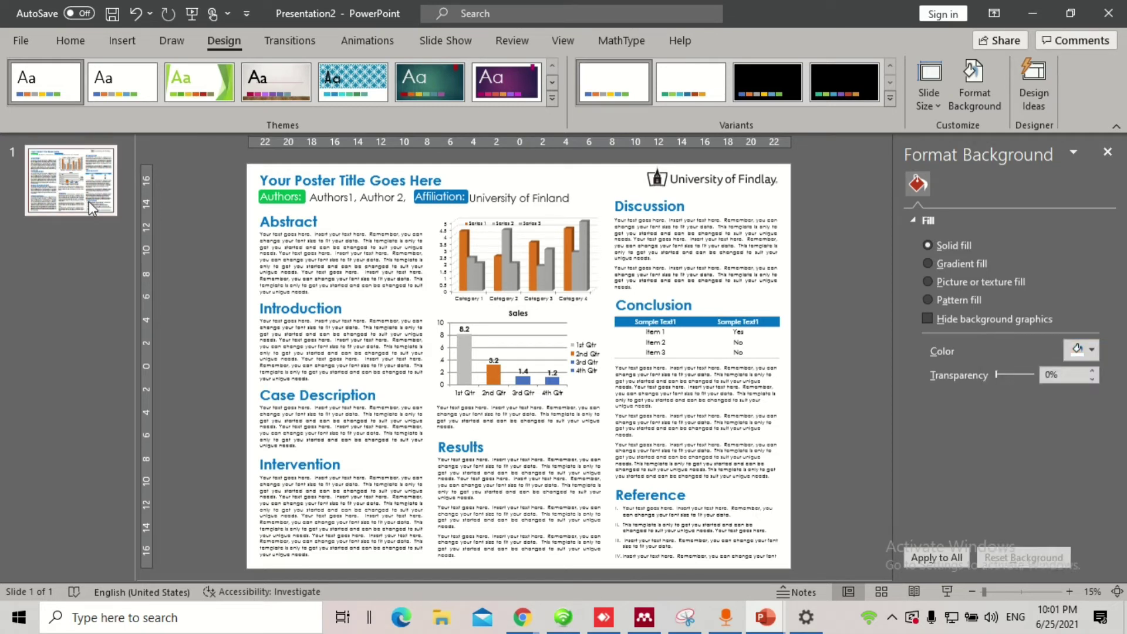
pyautogui.click(78, 242)
pyautogui.press('Return')
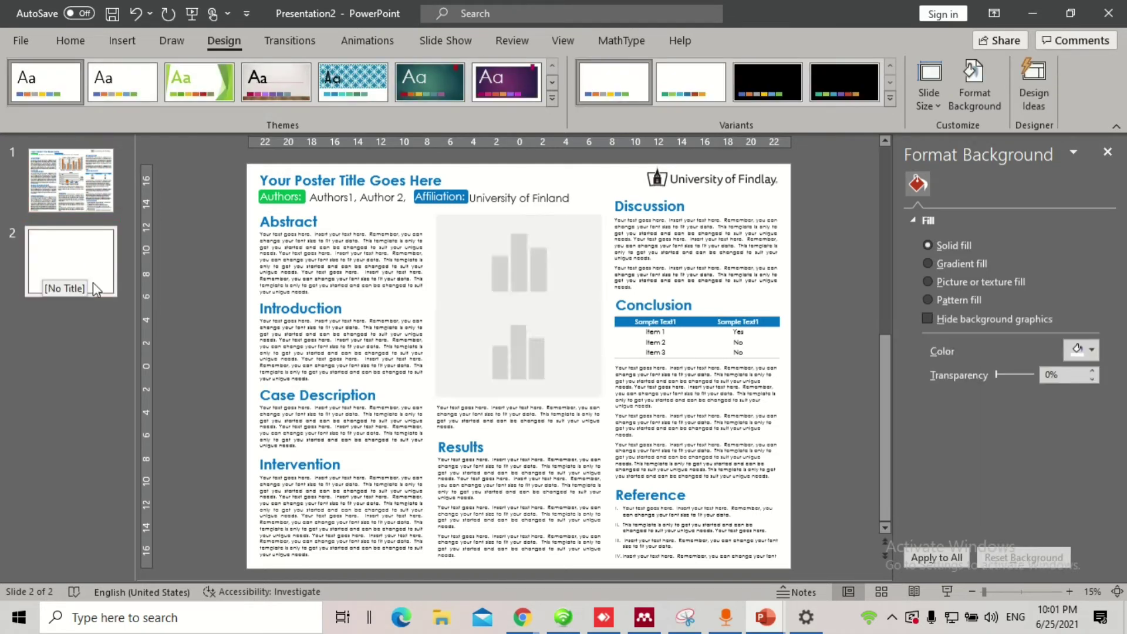
pyautogui.press('Return')
pyautogui.press('Return')
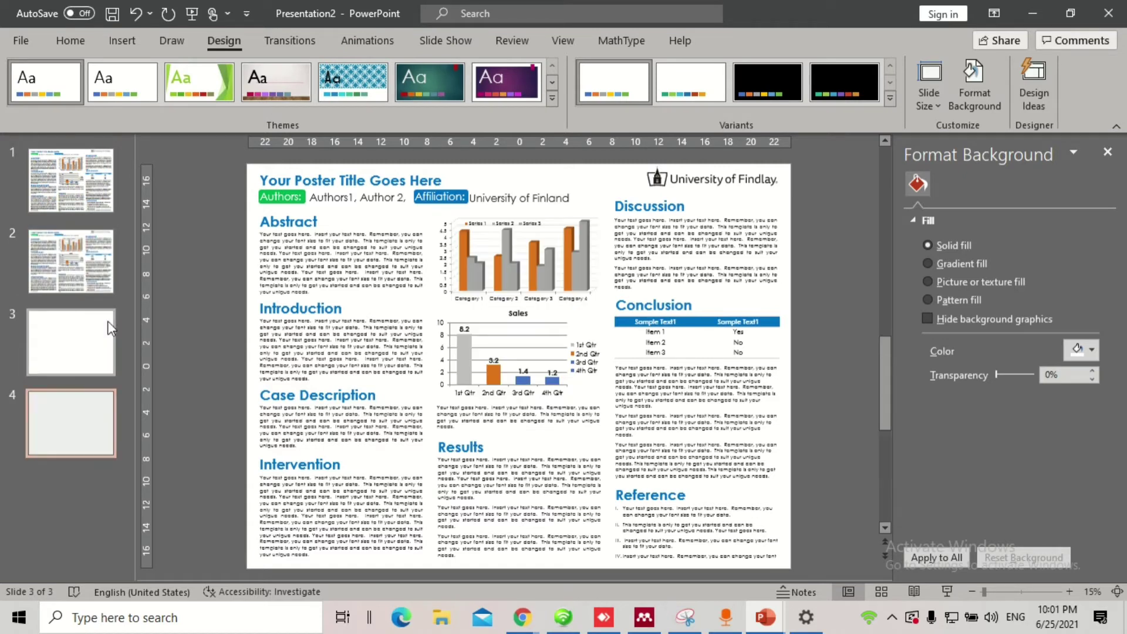
# Step: Set the background of slide 2 to a solid Dark Blue fill
pyautogui.click(86, 270)
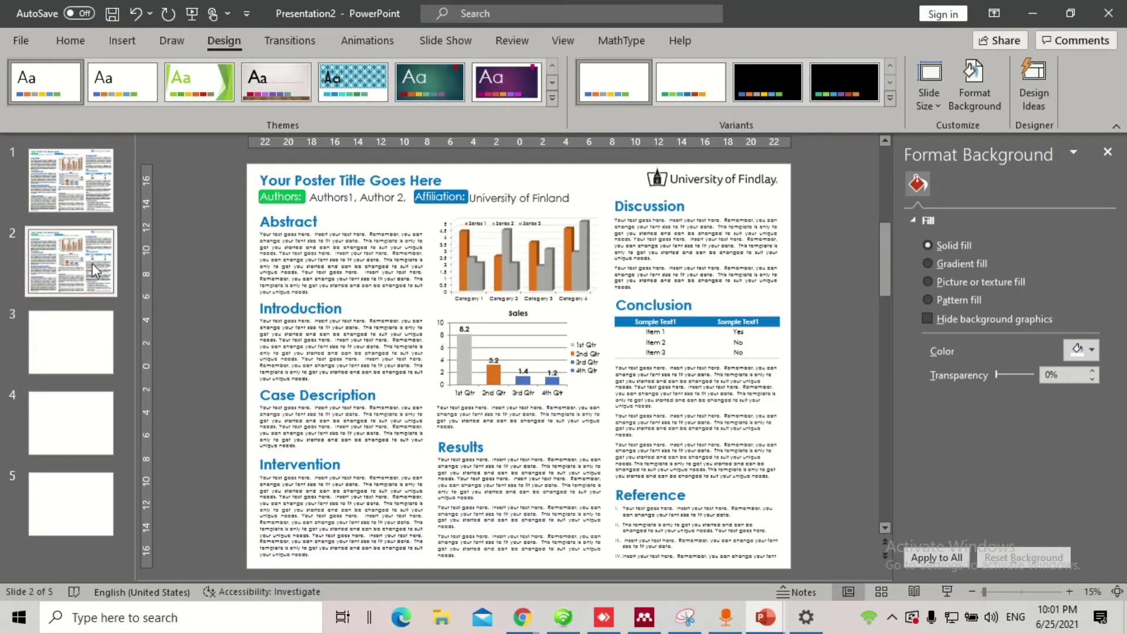
pyautogui.click(1091, 352)
pyautogui.click(1102, 525)
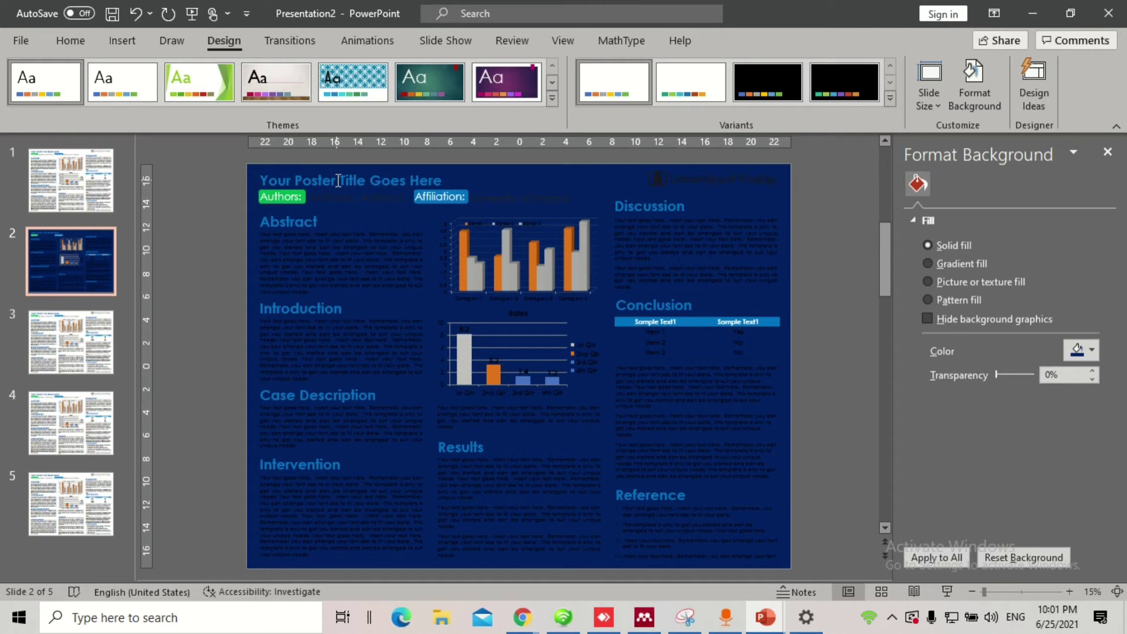
# Step: Change the poster title, the author names and the affiliation text on slide 2 to white
pyautogui.click(338, 181)
pyautogui.moveTo(442, 186); pyautogui.dragTo(254, 181)
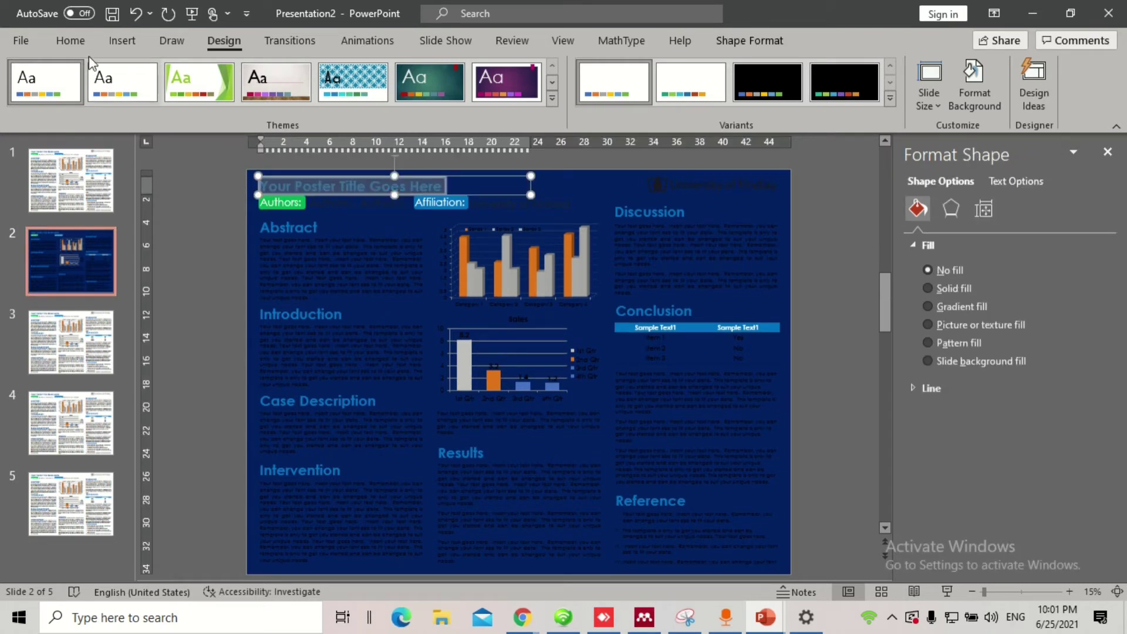
pyautogui.click(70, 41)
pyautogui.click(347, 202)
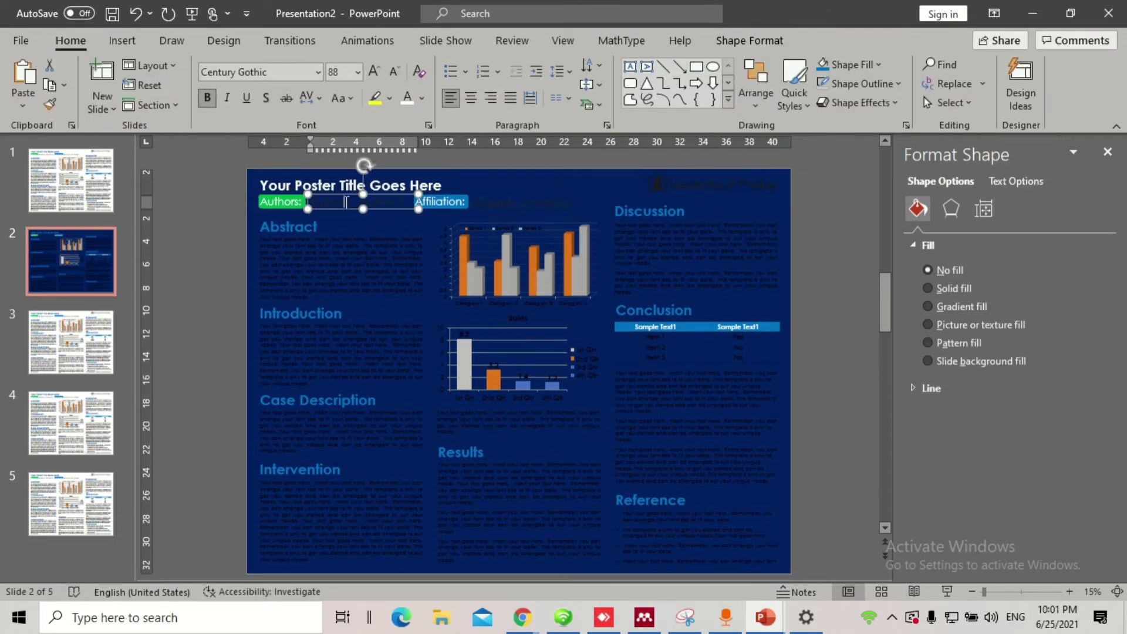
pyautogui.moveTo(309, 202); pyautogui.dragTo(415, 202)
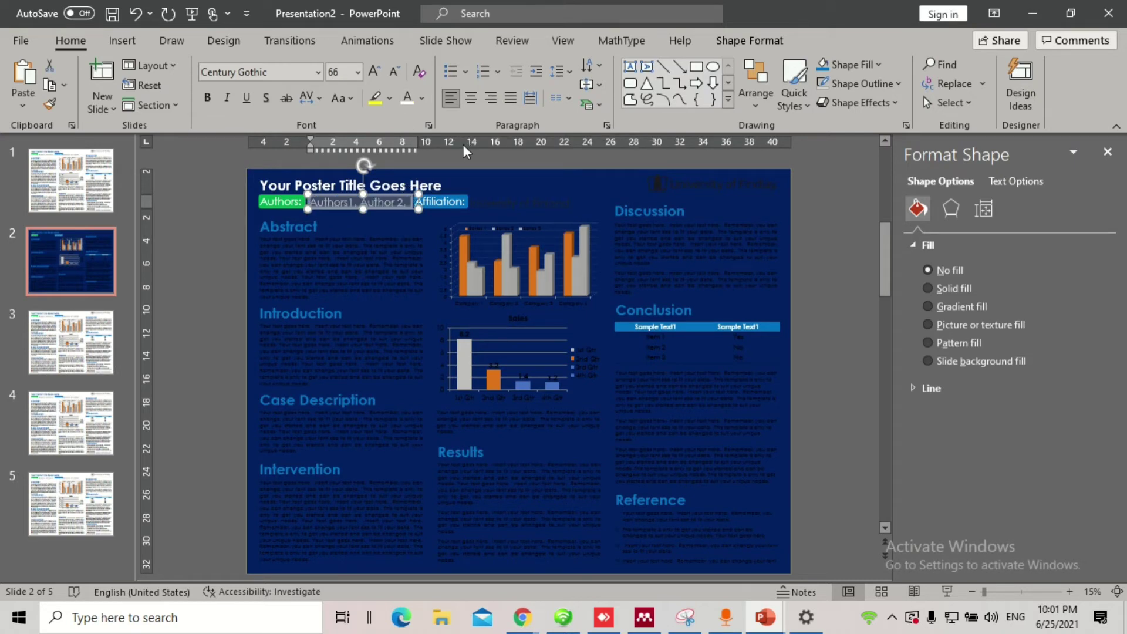
pyautogui.tripleClick(514, 201)
pyautogui.click(409, 101)
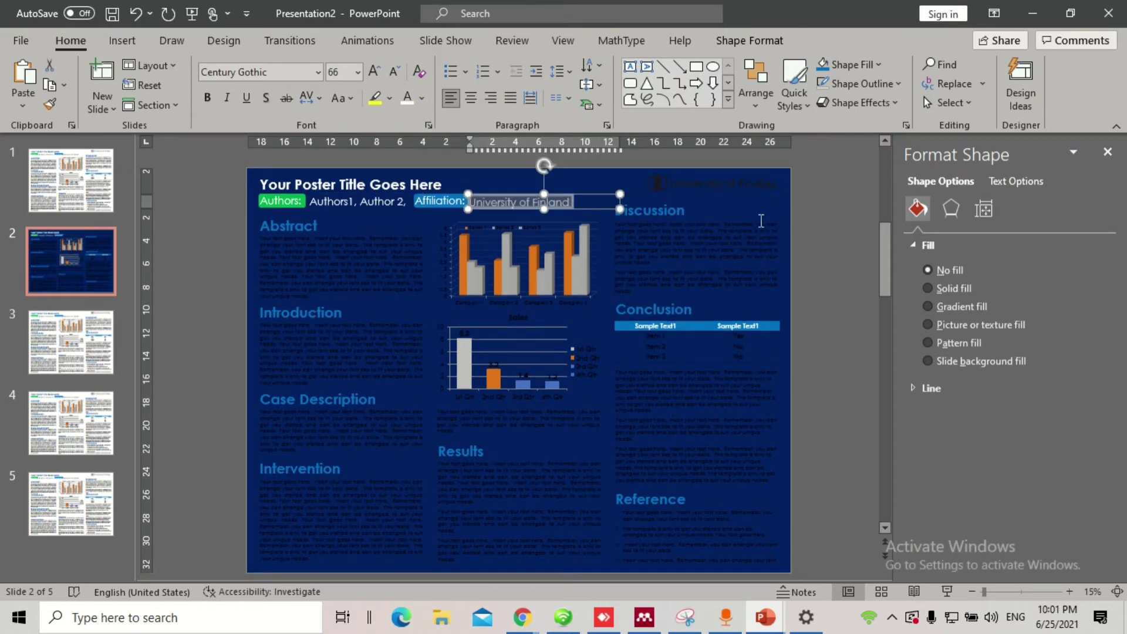
# Step: Recolor the University of Findlay logo on slide 2 with a light grey variant
pyautogui.click(716, 186)
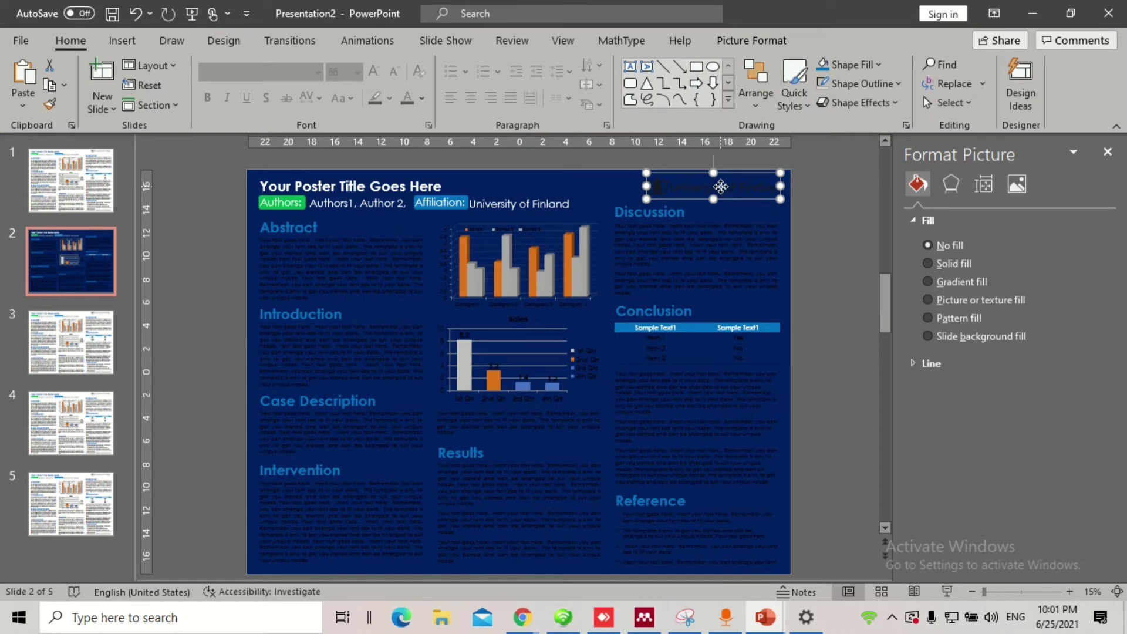
pyautogui.click(751, 39)
pyautogui.click(154, 65)
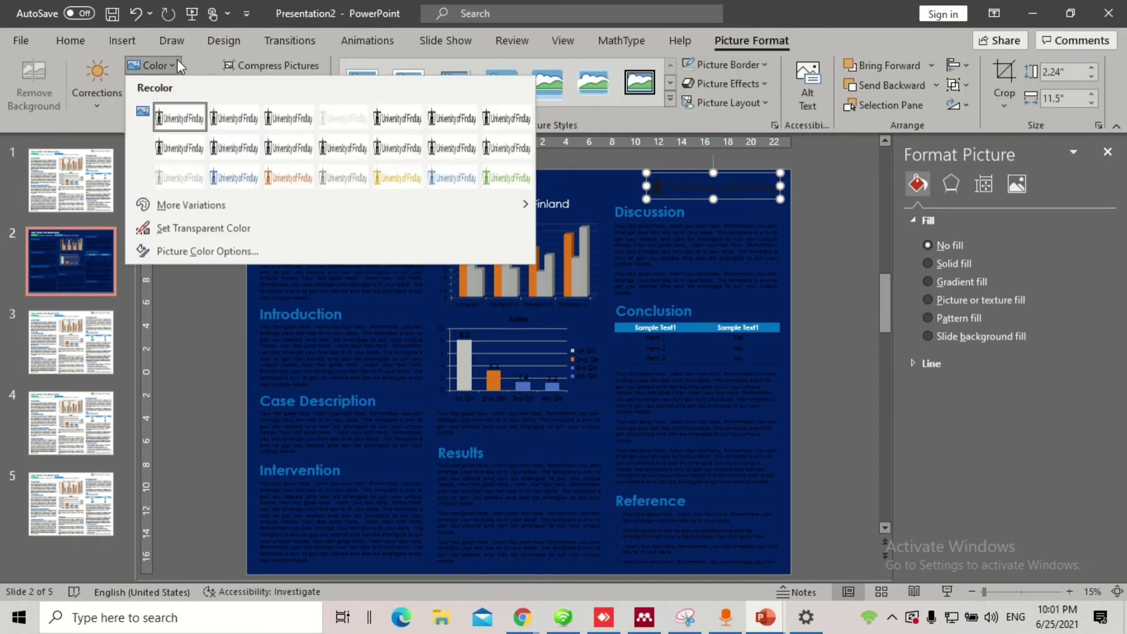
pyautogui.click(197, 184)
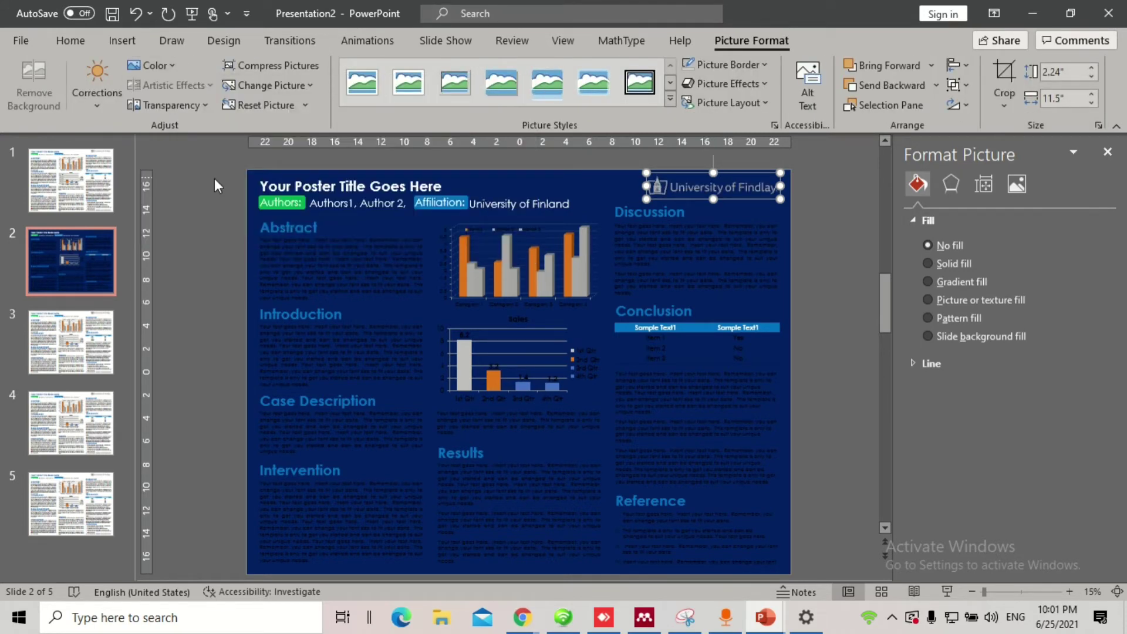
# Step: Change the body text of all sections on slide 2, from Abstract to Reference, to white
pyautogui.tripleClick(352, 282)
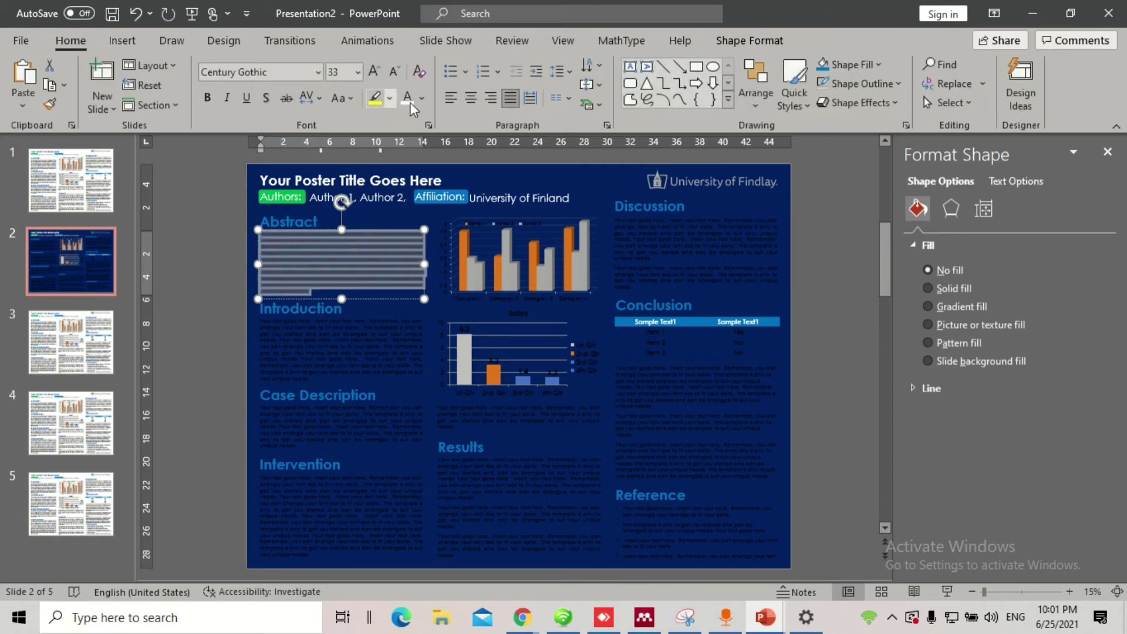
pyautogui.click(367, 359)
pyautogui.keyDown('shift'); pyautogui.click(372, 456); pyautogui.keyUp('shift')
pyautogui.keyDown('shift'); pyautogui.click(352, 505); pyautogui.keyUp('shift')
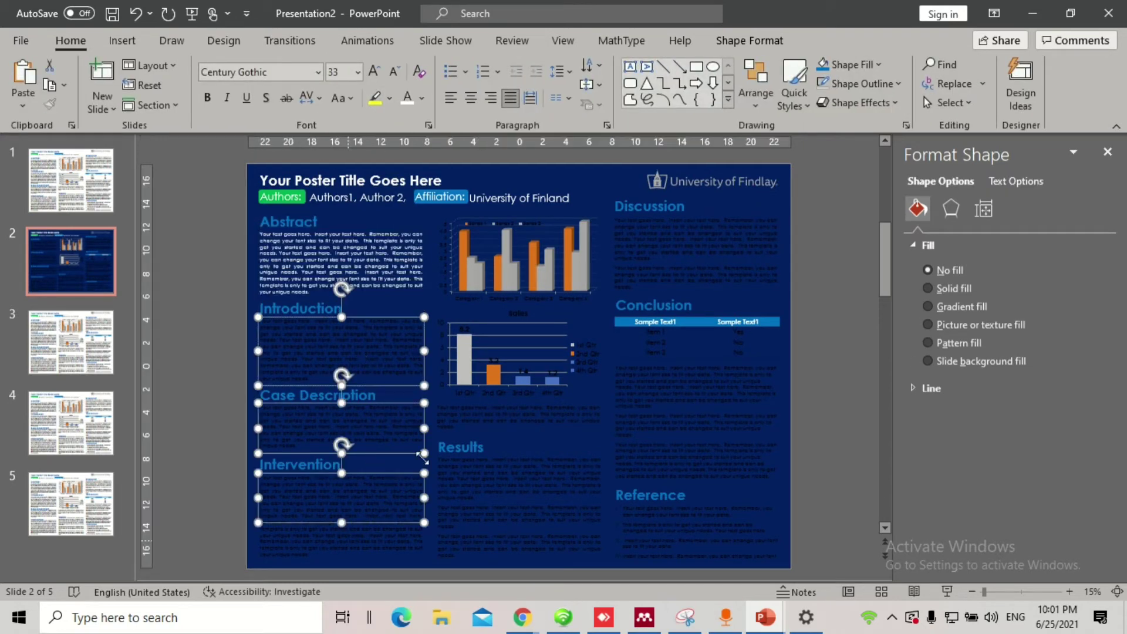
pyautogui.keyDown('shift'); pyautogui.click(481, 411); pyautogui.keyUp('shift')
pyautogui.keyDown('shift'); pyautogui.click(507, 490); pyautogui.keyUp('shift')
pyautogui.keyDown('shift'); pyautogui.click(659, 448); pyautogui.keyUp('shift')
pyautogui.keyDown('shift'); pyautogui.click(673, 539); pyautogui.keyUp('shift')
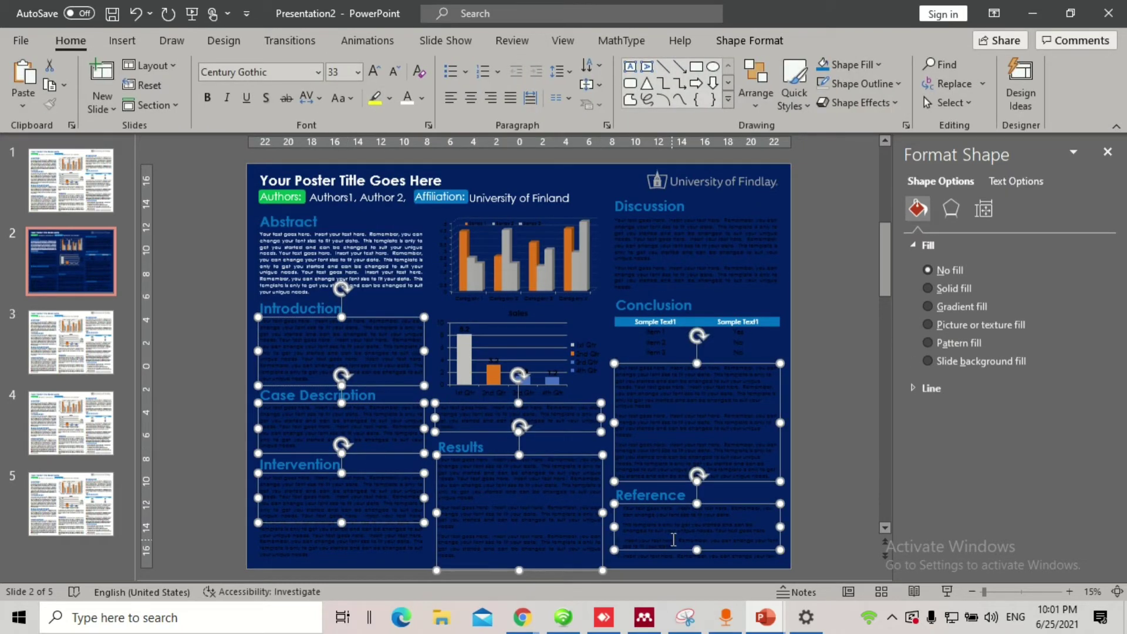
pyautogui.keyDown('shift'); pyautogui.click(698, 267); pyautogui.keyUp('shift')
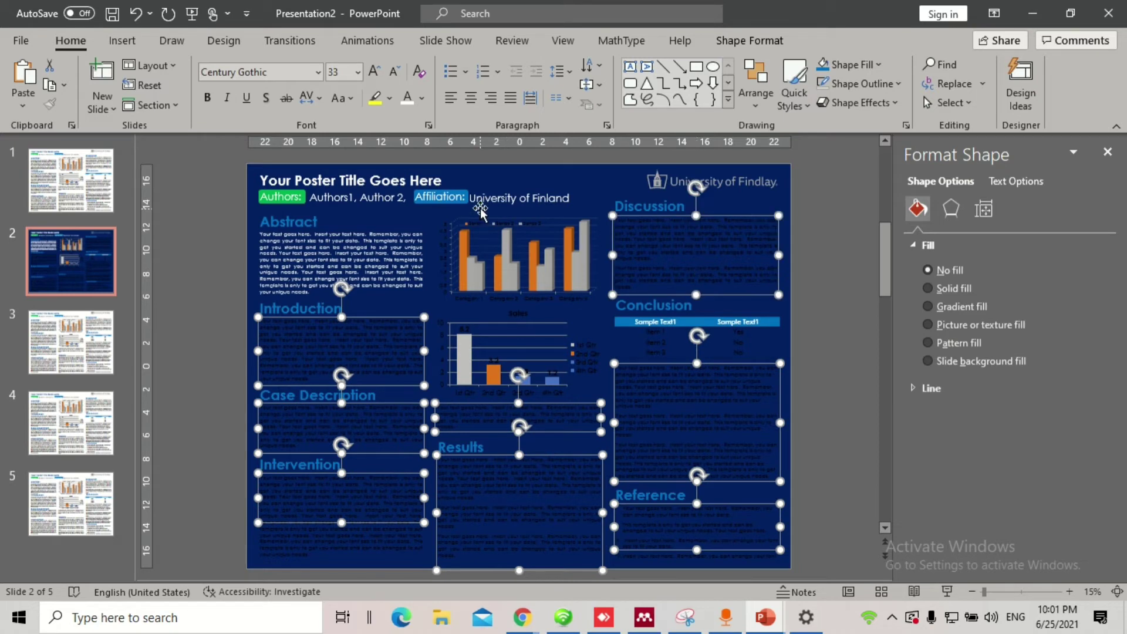
pyautogui.click(406, 98)
# Step: Format the text of the upper category chart as white Century Gothic at size 28
pyautogui.click(551, 216)
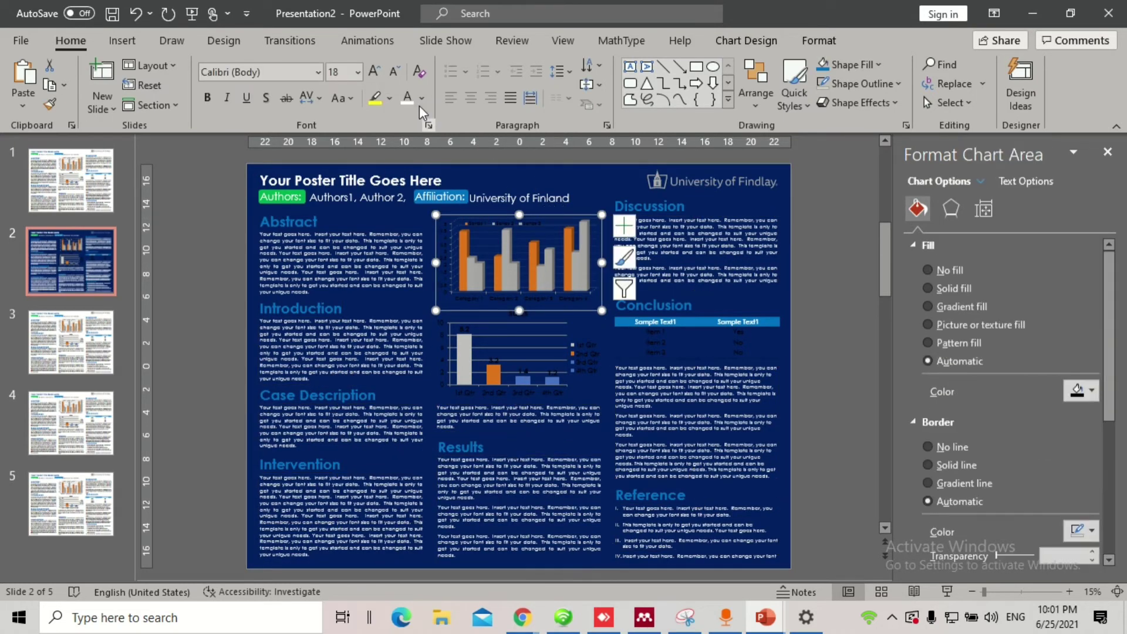
pyautogui.click(373, 71)
pyautogui.click(372, 71)
pyautogui.click(371, 71)
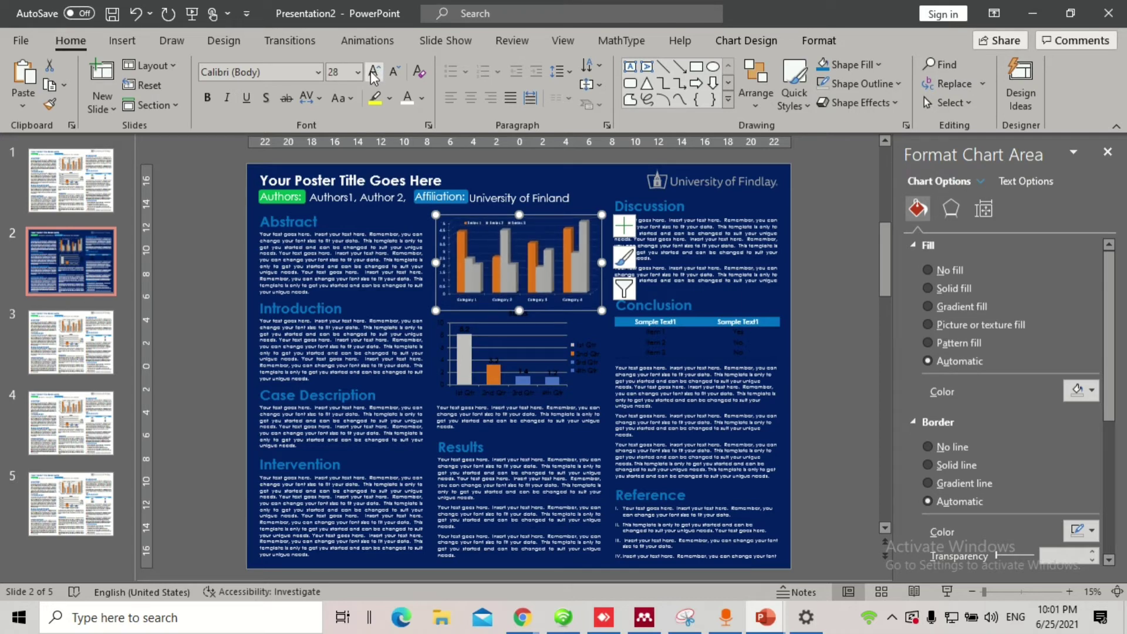
pyautogui.click(259, 72)
pyautogui.write('Century Gothic')
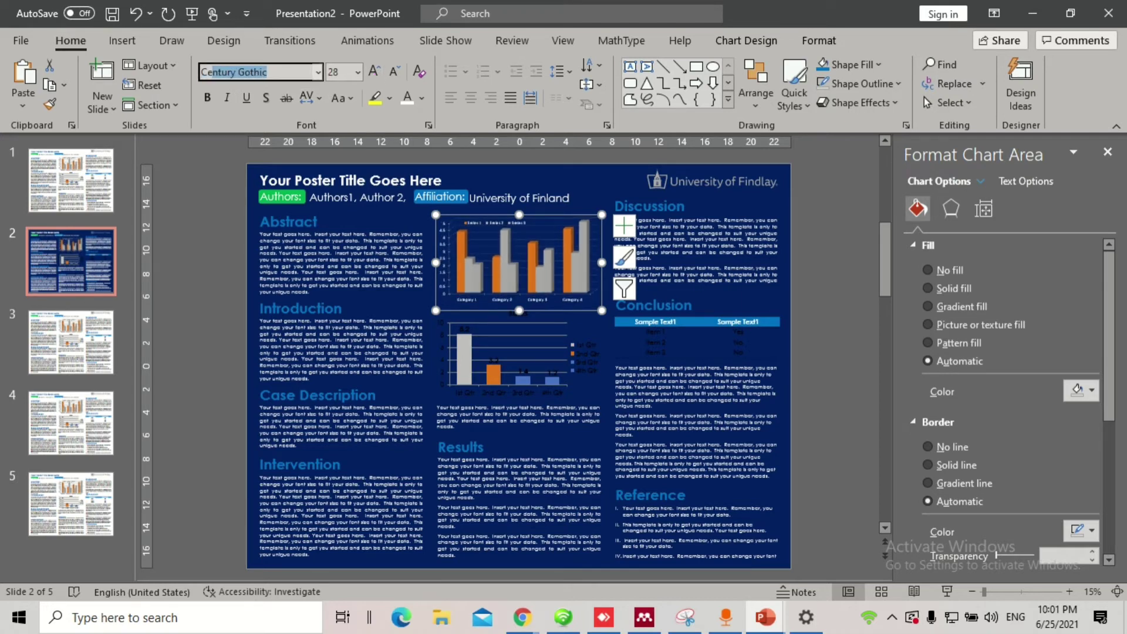
pyautogui.press('Return')
# Step: Change all text in the Sales chart to white
pyautogui.keyDown('ctrl'); pyautogui.scroll(4, 674, 291); pyautogui.keyUp('ctrl')
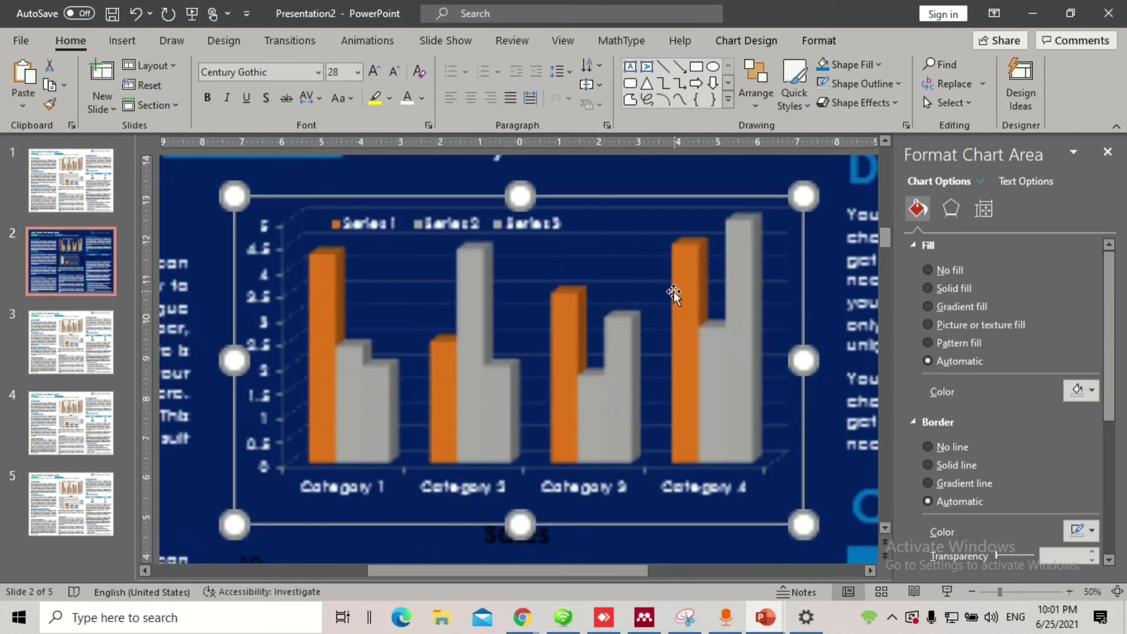
pyautogui.keyDown('ctrl'); pyautogui.scroll(-3, 688, 297); pyautogui.keyUp('ctrl')
pyautogui.click(519, 412)
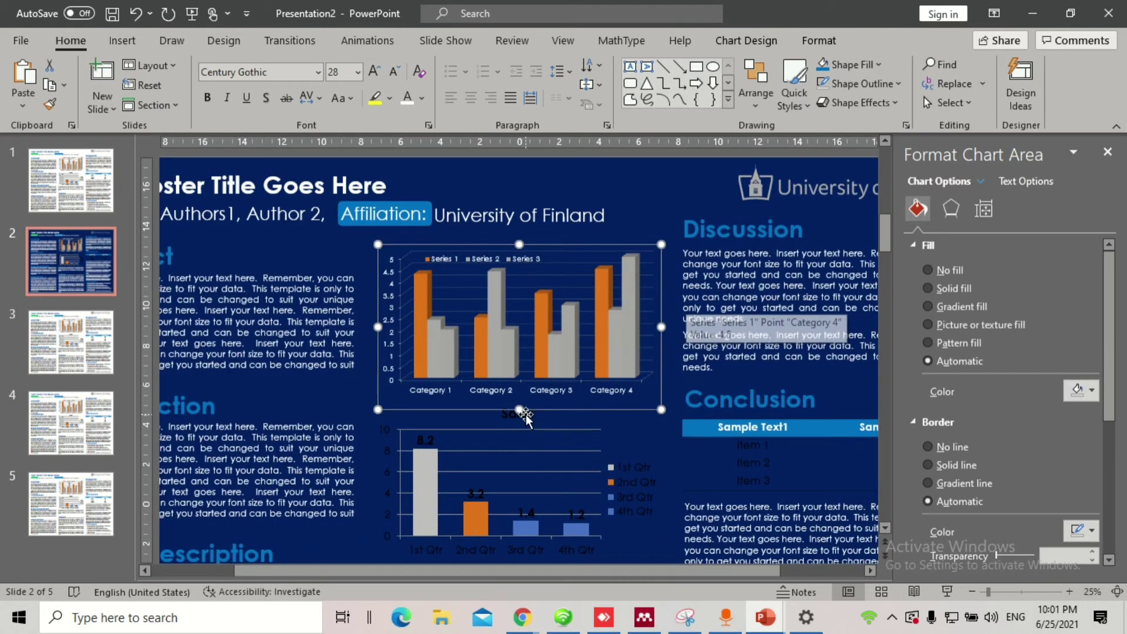
pyautogui.click(661, 404)
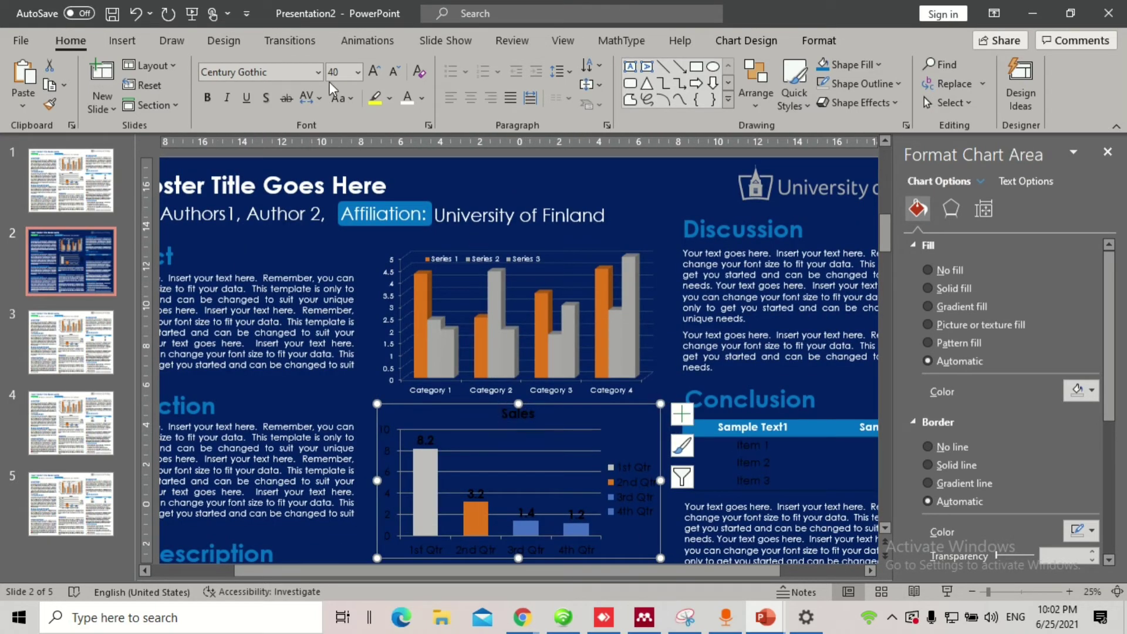
pyautogui.click(407, 99)
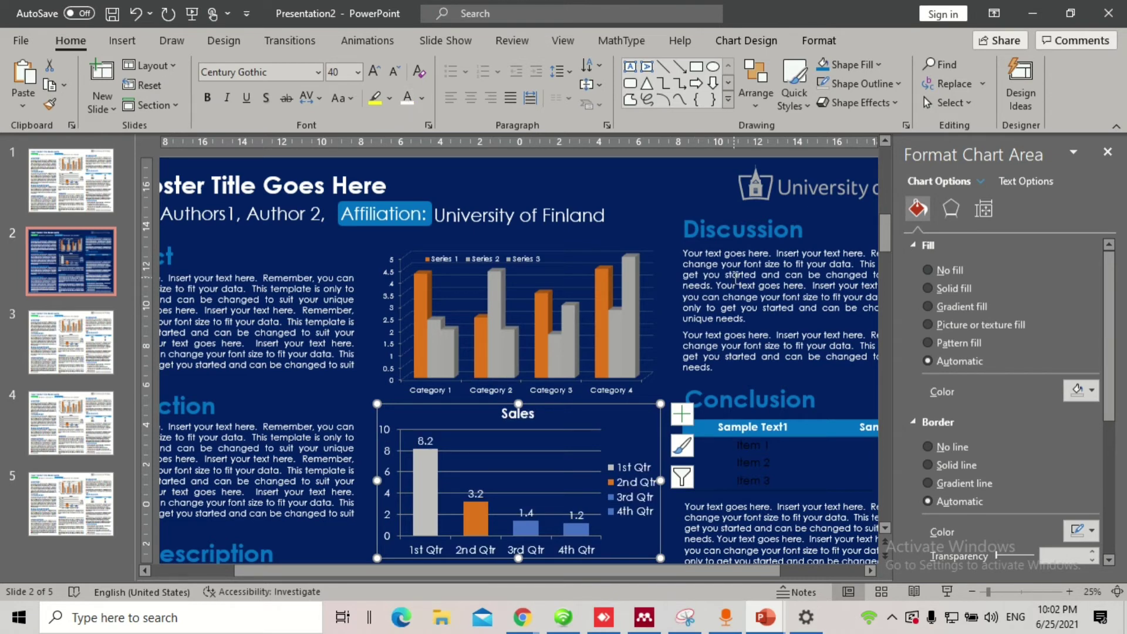
# Step: Enlarge the upper category chart's text to size 40 and reduce it to 32
pyautogui.scroll(-1, 543, 188)
pyautogui.click(637, 384)
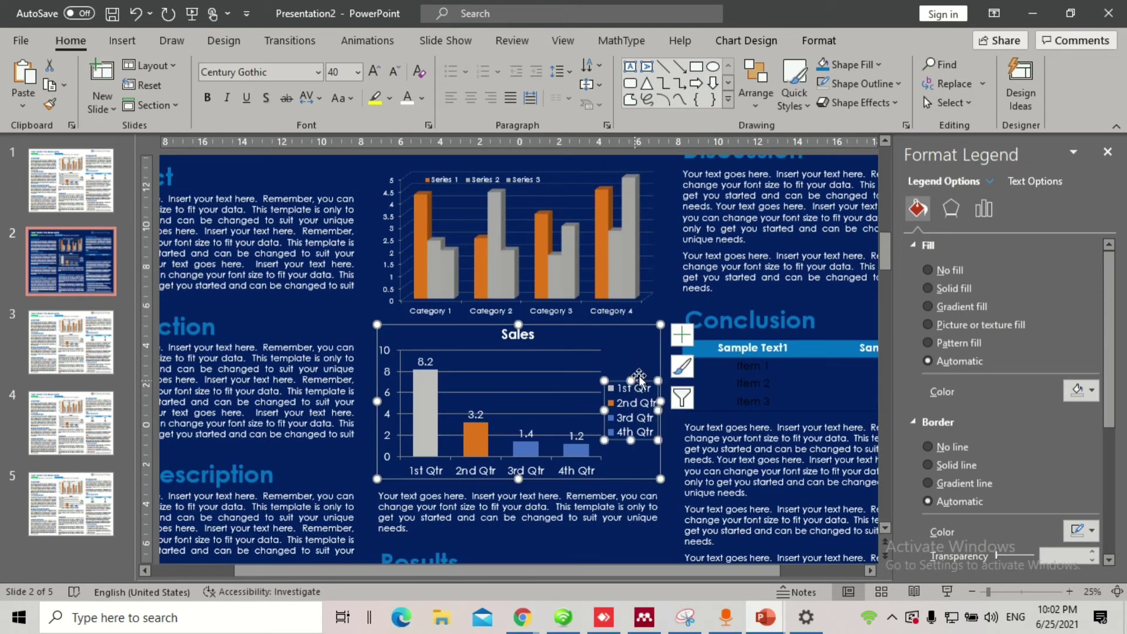
pyautogui.click(652, 293)
pyautogui.click(663, 326)
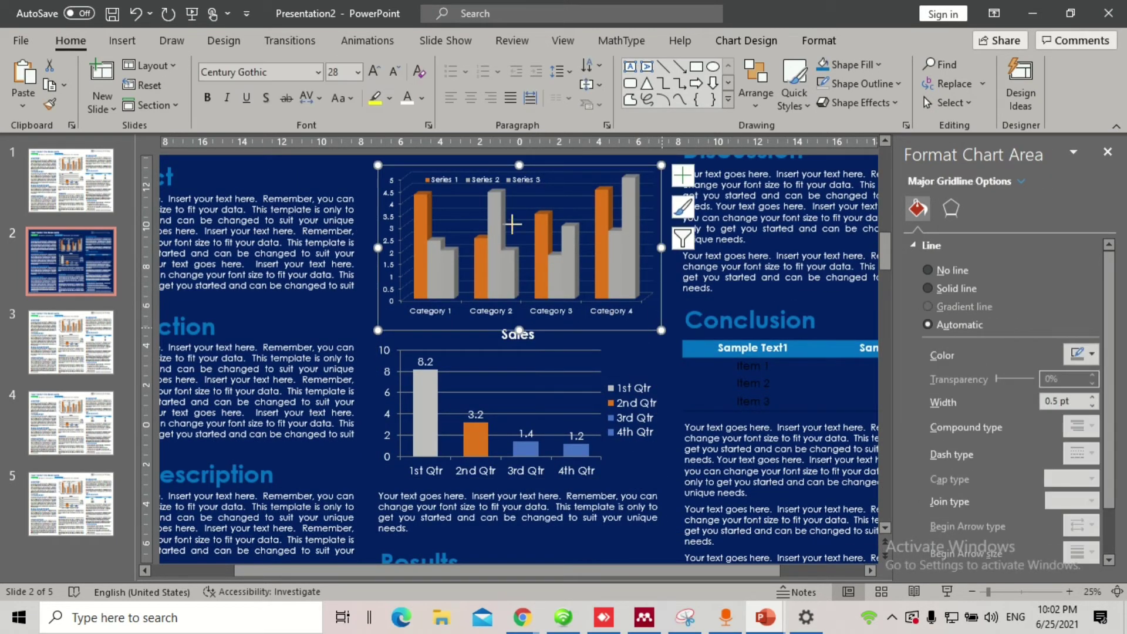
pyautogui.click(347, 72)
pyautogui.write('40')
pyautogui.press('Return')
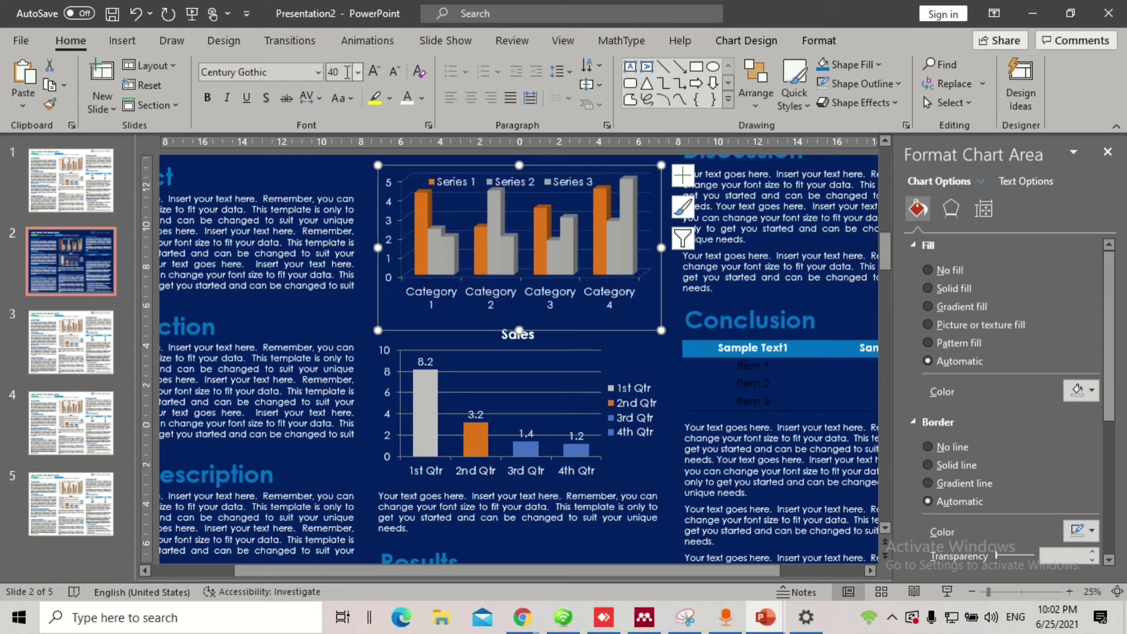
pyautogui.click(399, 73)
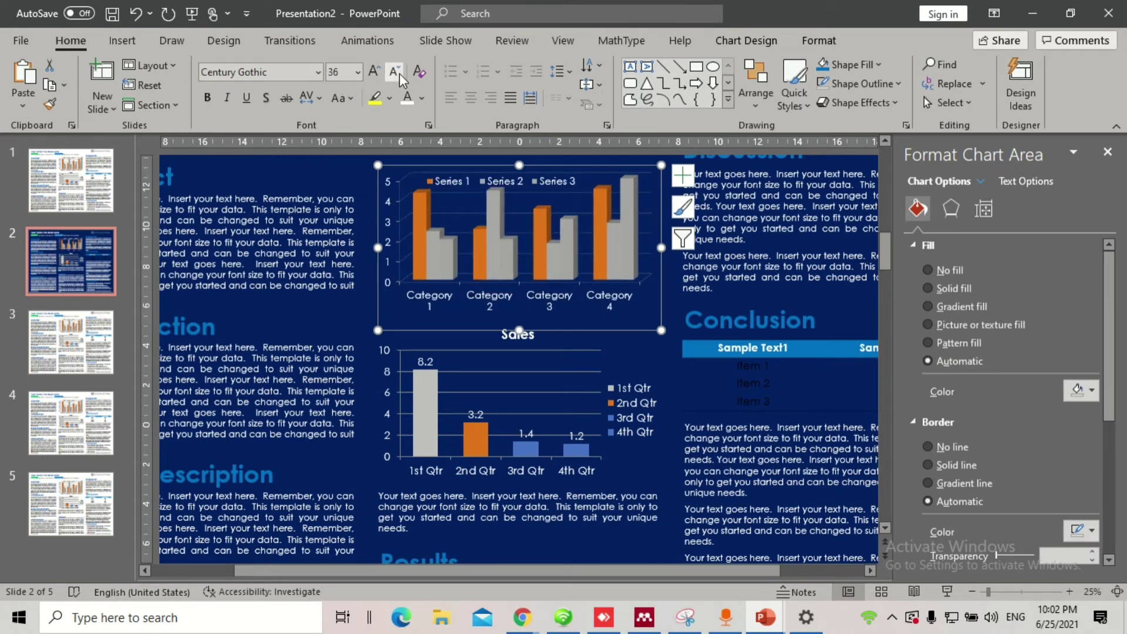
pyautogui.click(399, 73)
pyautogui.click(682, 175)
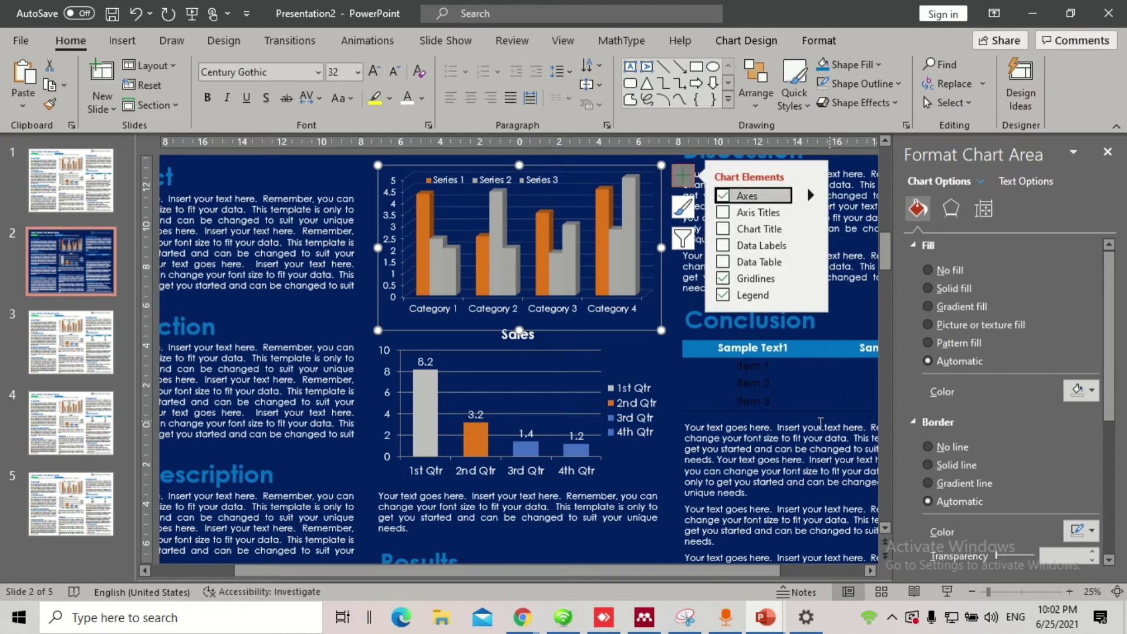
# Step: Change the text in the item rows of the Conclusion table to white
pyautogui.click(738, 367)
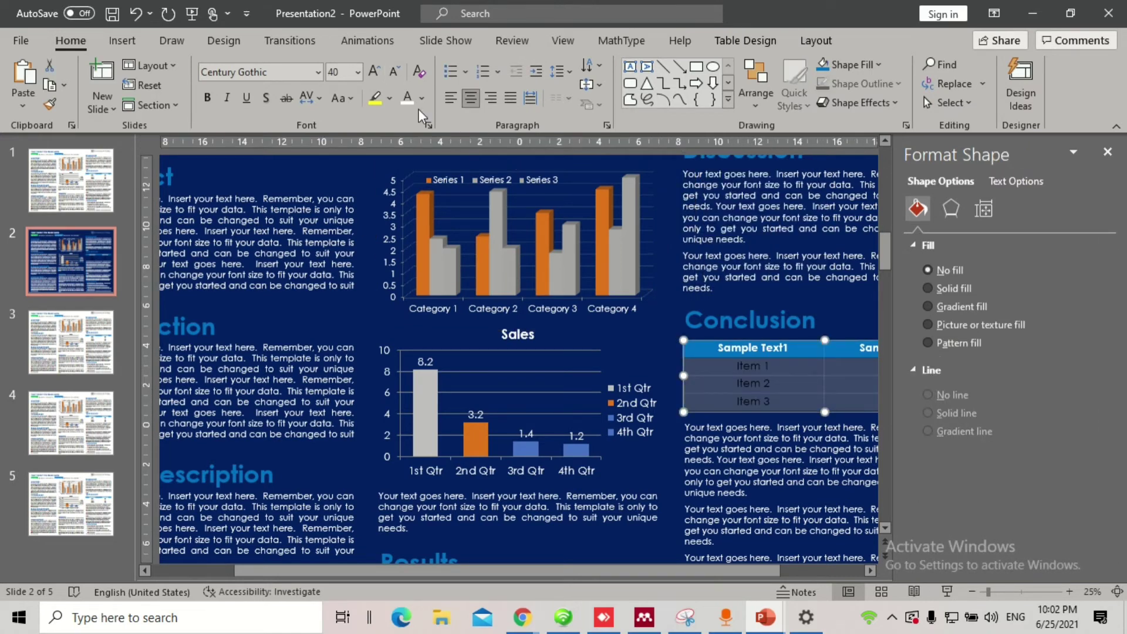
pyautogui.keyDown('ctrl'); pyautogui.scroll(-1, 675, 293); pyautogui.keyUp('ctrl')
pyautogui.click(656, 305)
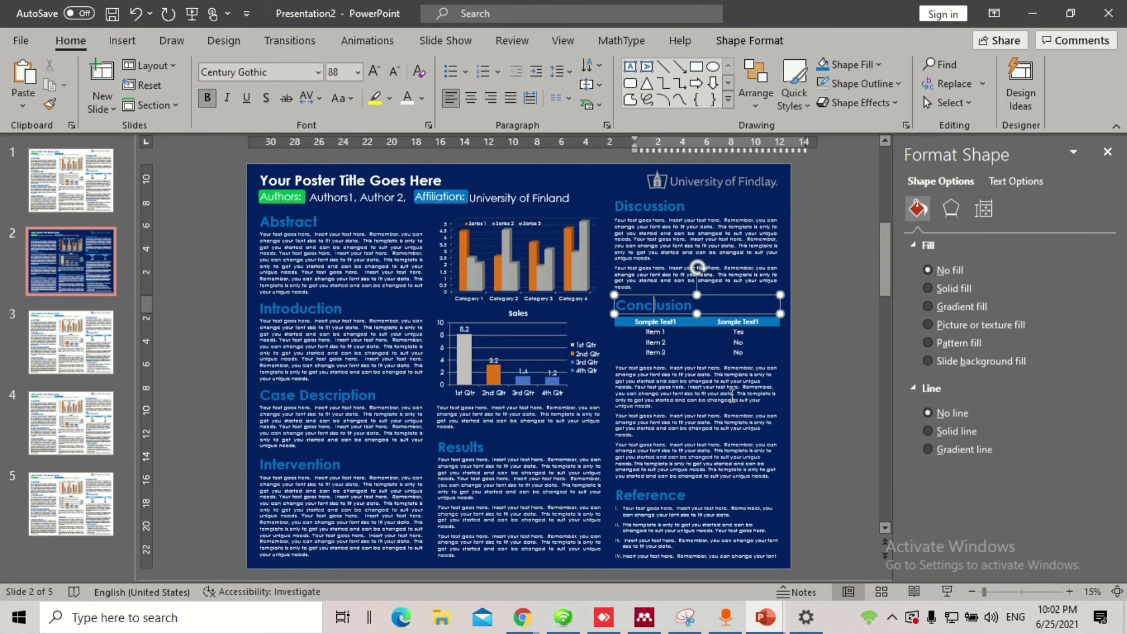
pyautogui.click(791, 402)
pyautogui.click(720, 355)
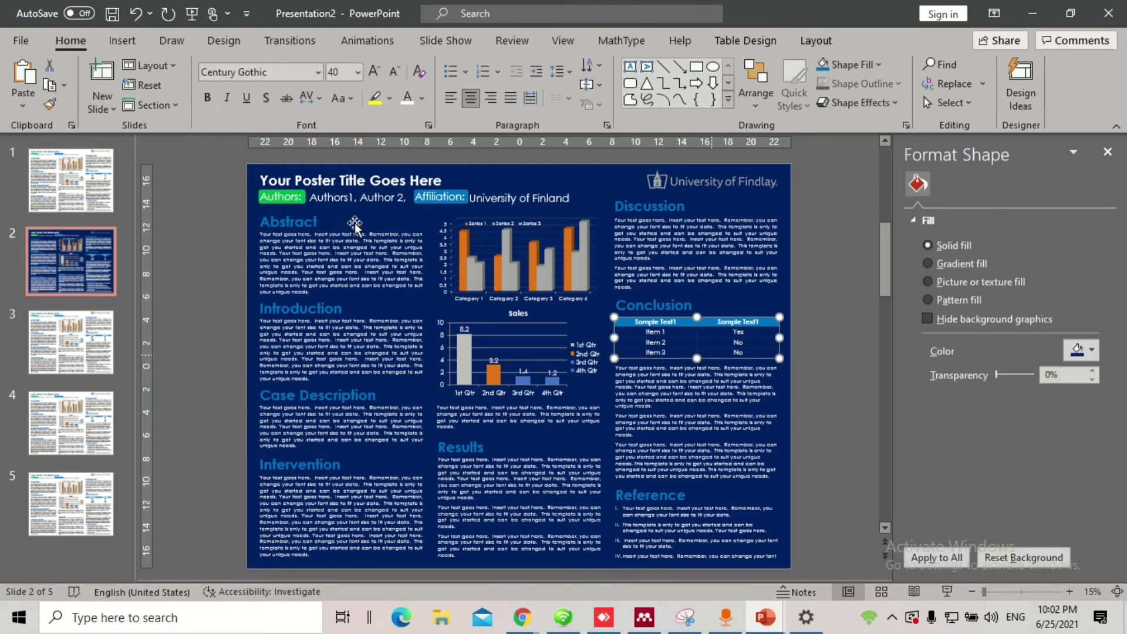
# Step: Recolor all section headings from Abstract to Reference on the dark blue slide with the standard orange (gold) text color
pyautogui.click(306, 287)
pyautogui.keyDown('shift'); pyautogui.click(324, 398); pyautogui.keyUp('shift')
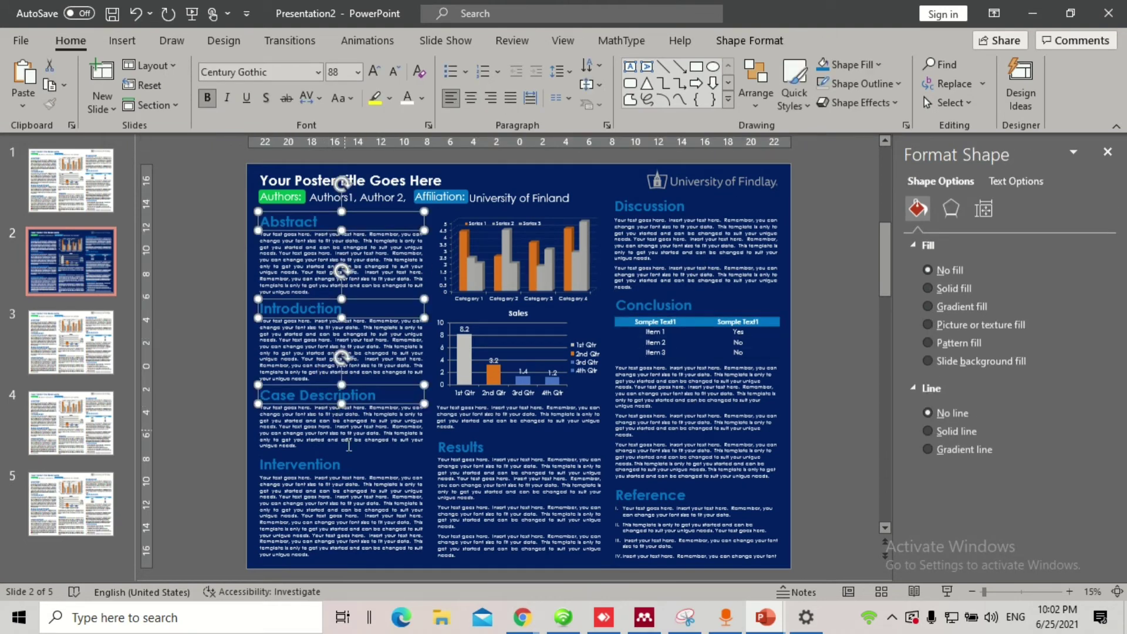
pyautogui.keyDown('shift'); pyautogui.click(334, 466); pyautogui.keyUp('shift')
pyautogui.keyDown('shift'); pyautogui.click(451, 451); pyautogui.keyUp('shift')
pyautogui.keyDown('shift'); pyautogui.click(663, 300); pyautogui.keyUp('shift')
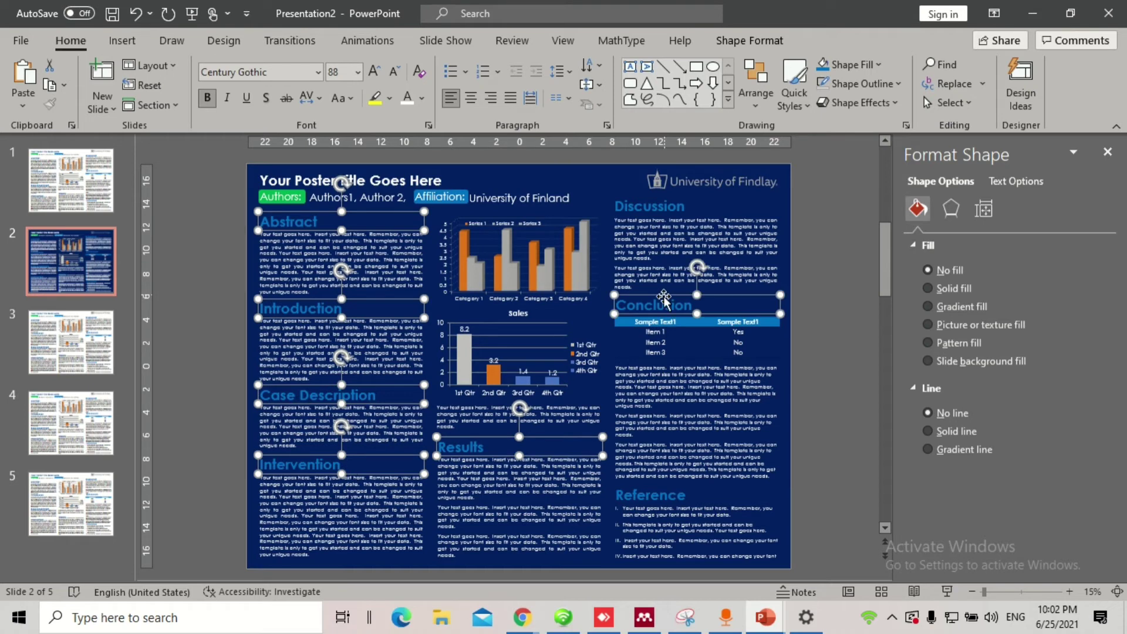
pyautogui.keyDown('shift'); pyautogui.click(651, 210); pyautogui.keyUp('shift')
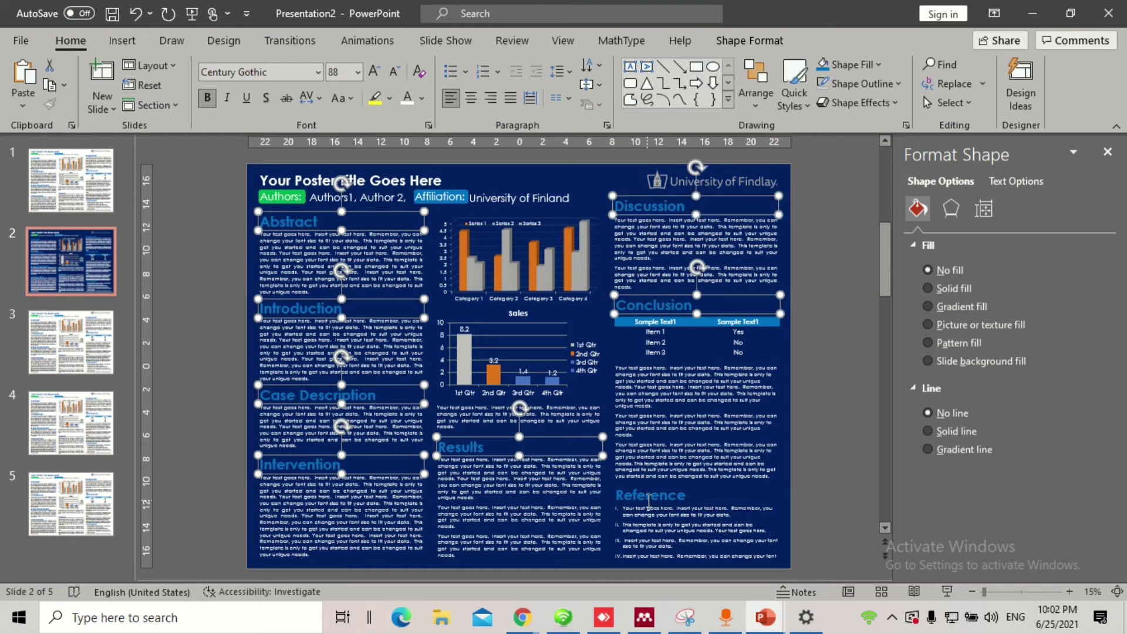
pyautogui.keyDown('shift'); pyautogui.click(650, 501); pyautogui.keyUp('shift')
pyautogui.click(422, 99)
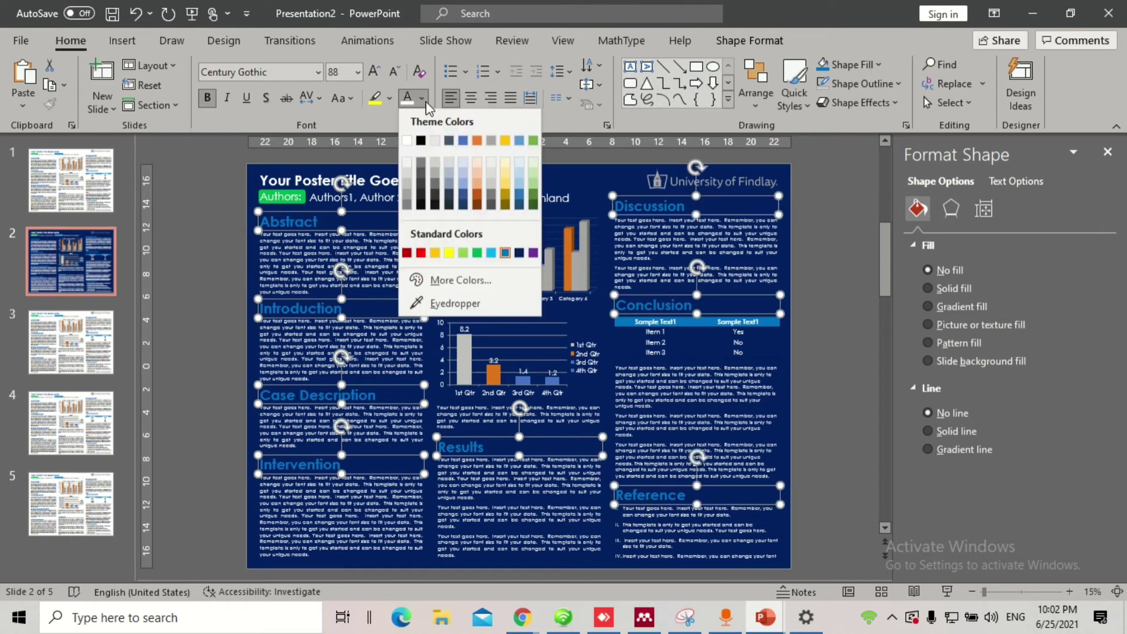
pyautogui.click(436, 254)
pyautogui.click(829, 298)
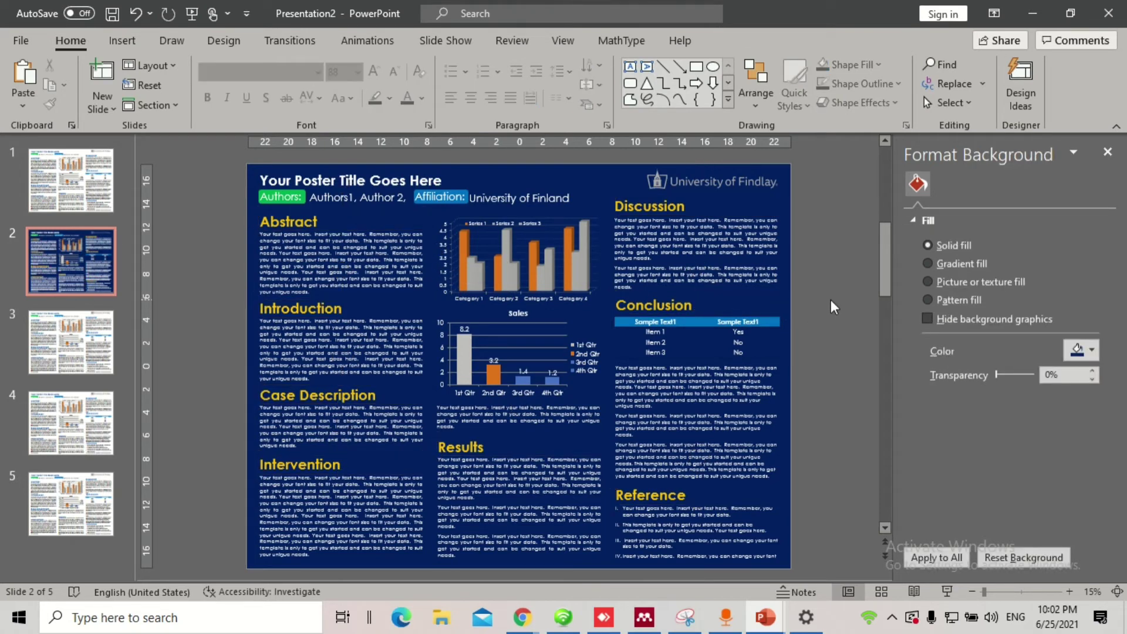
pyautogui.keyDown('ctrl'); pyautogui.scroll(1, 805, 304); pyautogui.keyUp('ctrl')
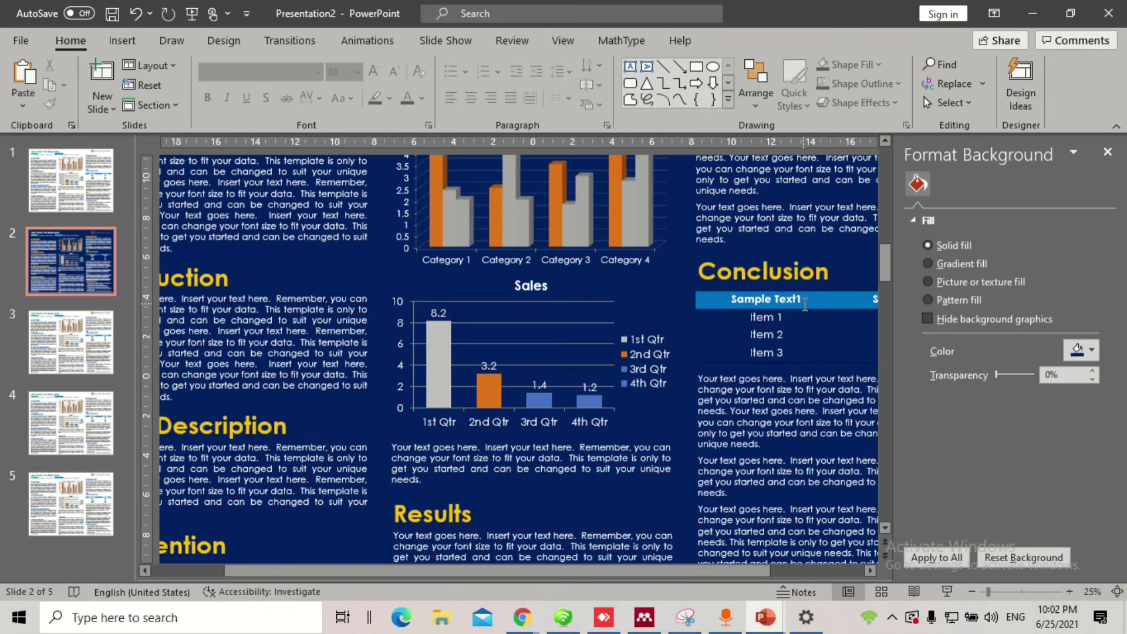
pyautogui.scroll(3, 805, 309)
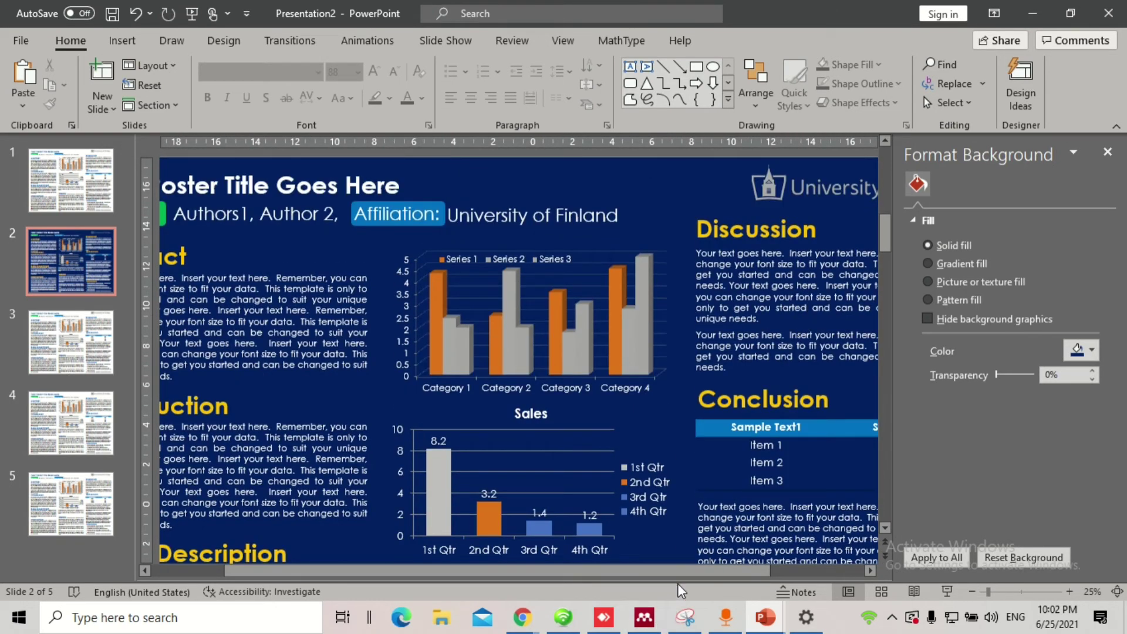
pyautogui.hscroll(-2, 640, 458)
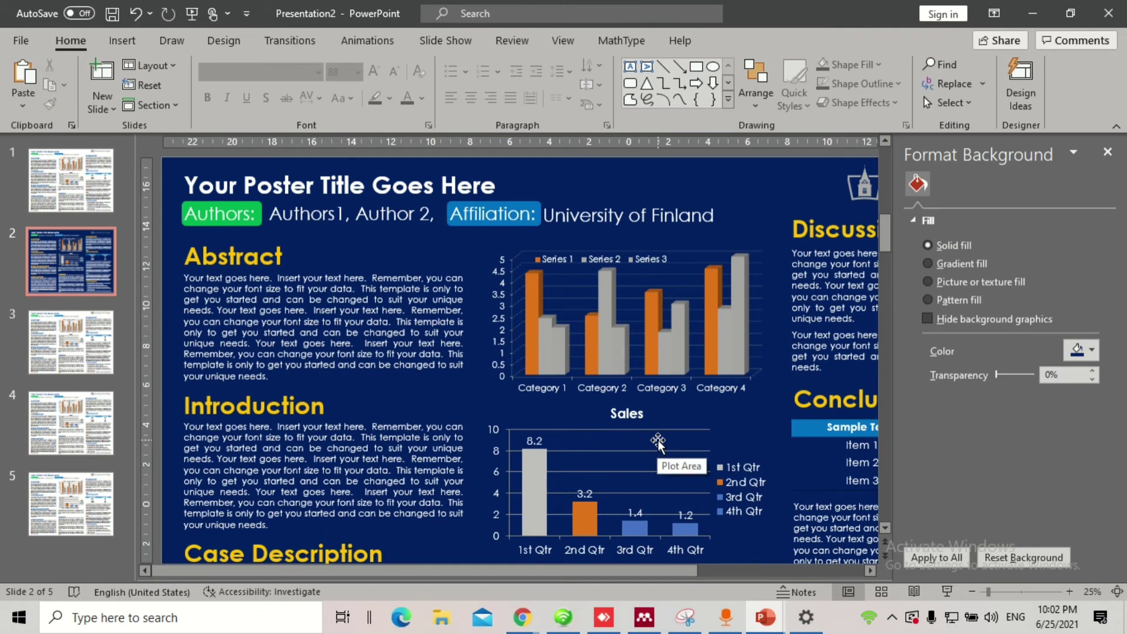
pyautogui.scroll(-1, 658, 444)
pyautogui.keyDown('ctrl'); pyautogui.scroll(-1, 657, 445); pyautogui.keyUp('ctrl')
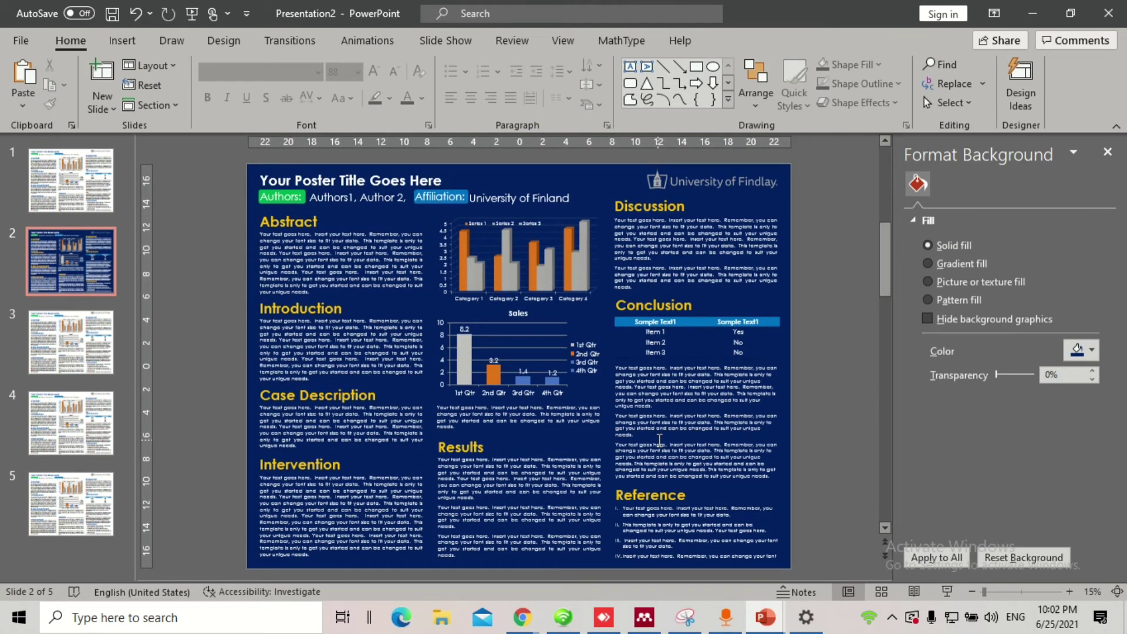
# Step: Replace the three remaining white-background duplicates, slides 3 to 5, with copies of the dark blue slide 2
pyautogui.click(88, 346)
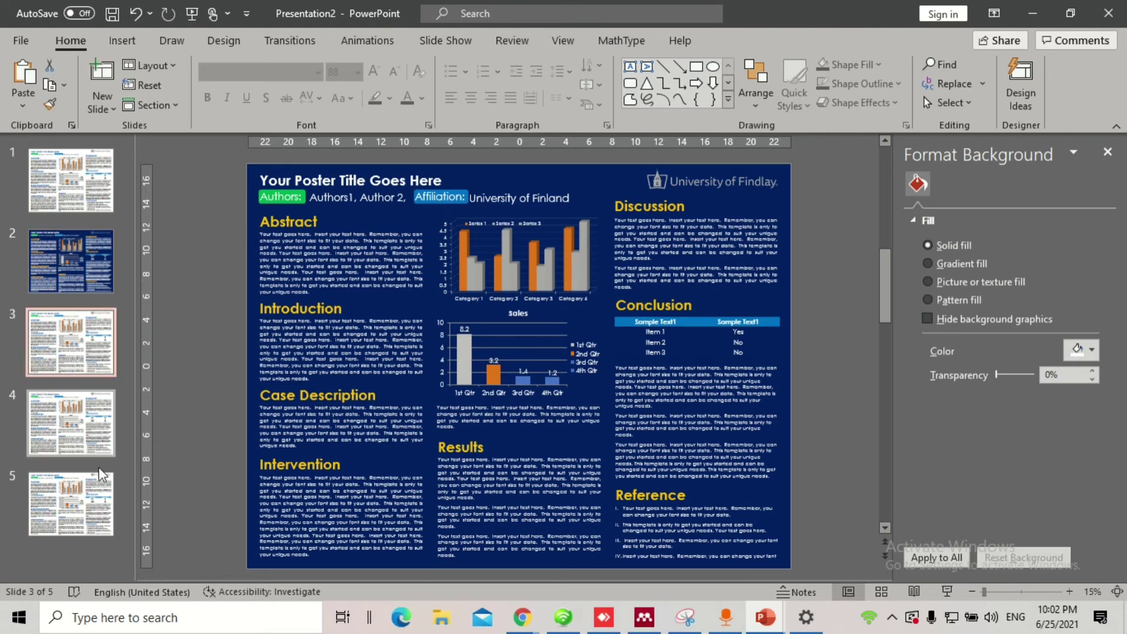
pyautogui.press('Delete')
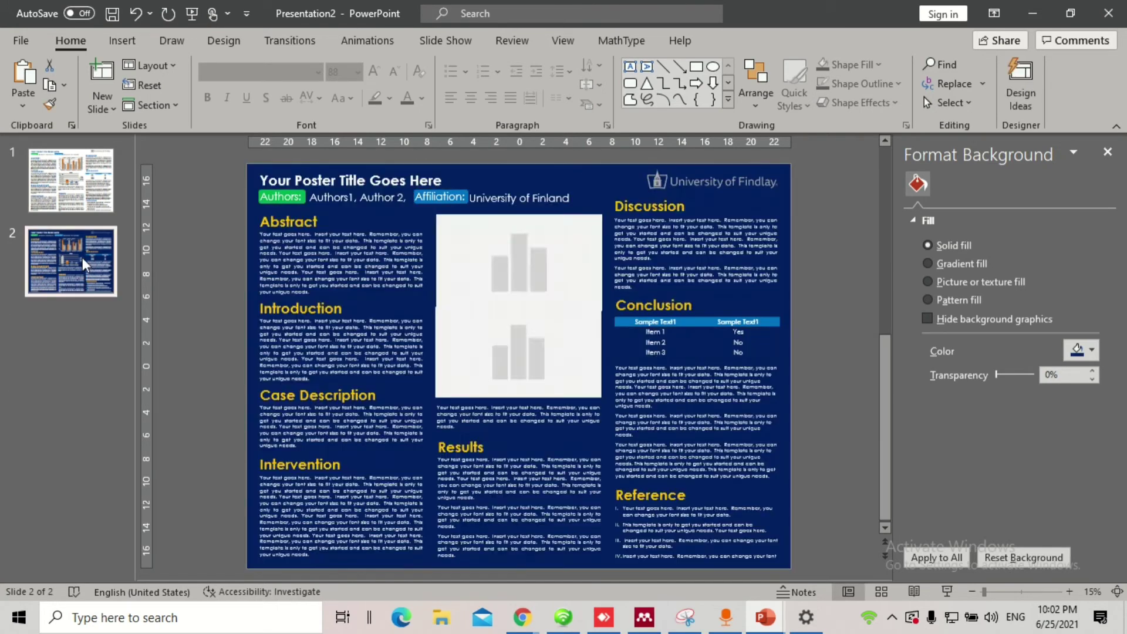
pyautogui.click(70, 321)
pyautogui.hotkey('ctrl', 'v')
pyautogui.hotkey('ctrl', 'v')
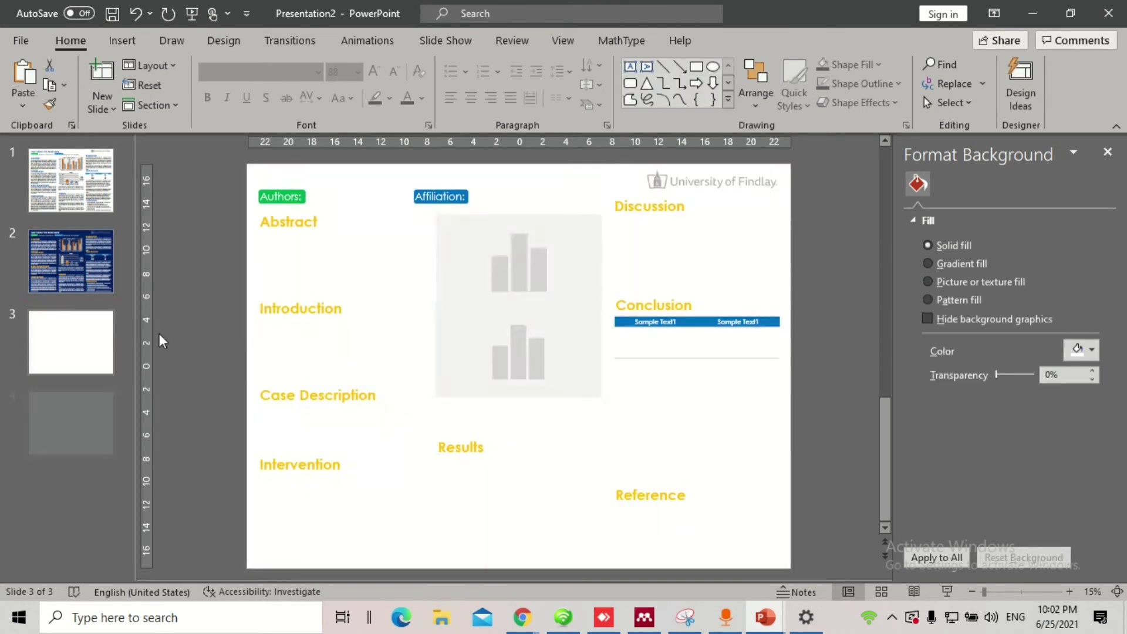
# Step: Set the background of slide 3 to a solid near-black gray from the theme colors
pyautogui.click(88, 364)
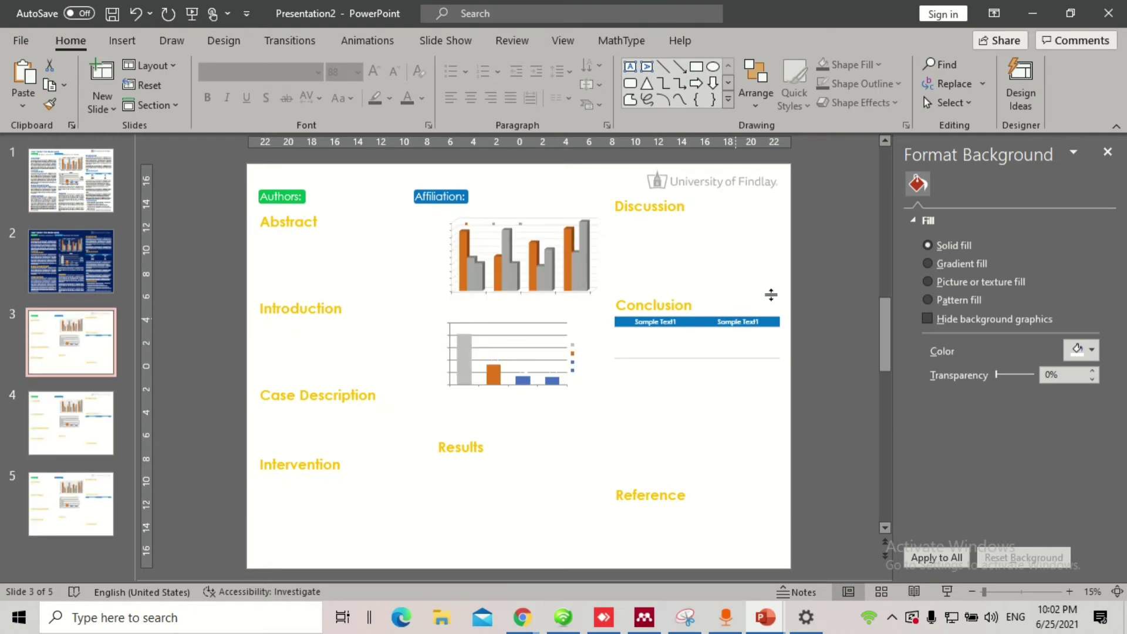
pyautogui.click(1093, 351)
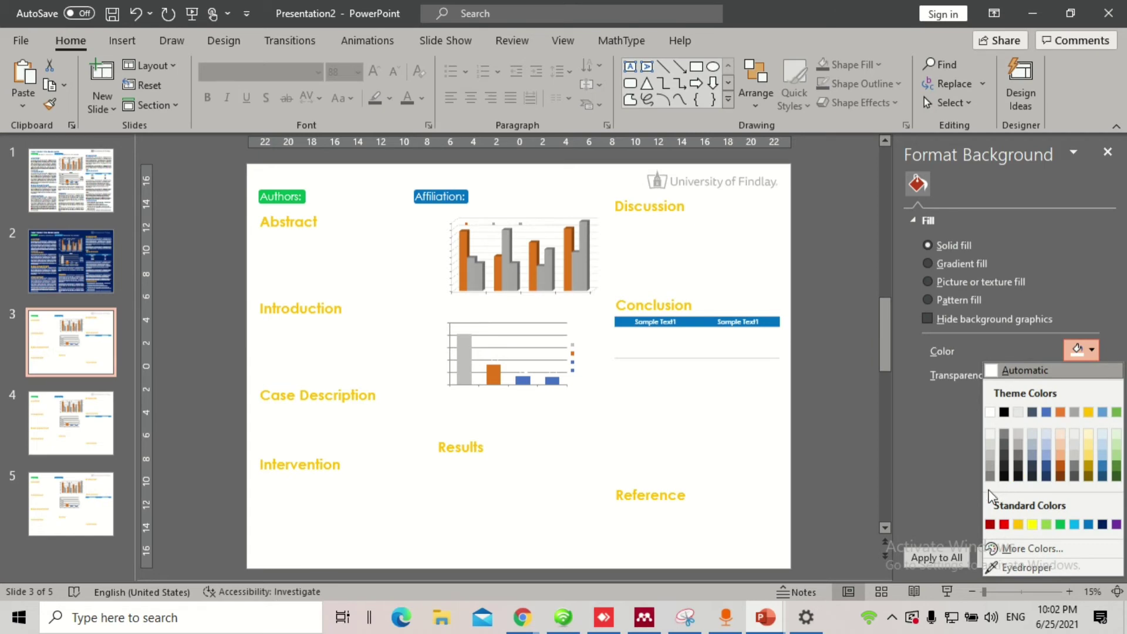
pyautogui.click(1003, 466)
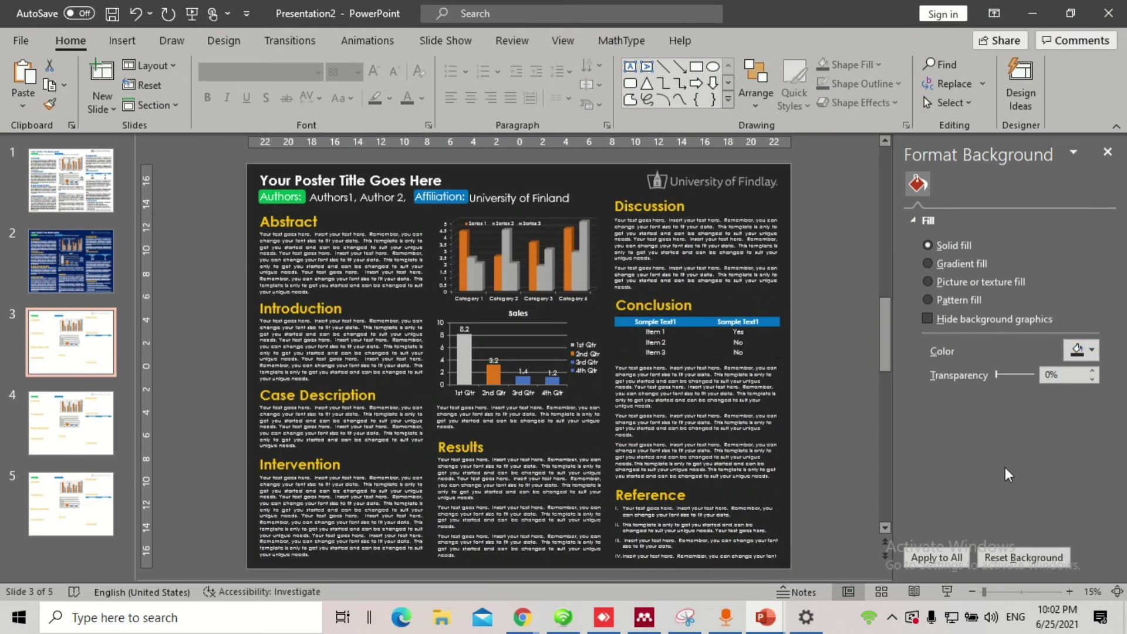
# Step: Set the background of slide 4 to the darkest shade of the light blue theme color
pyautogui.click(79, 420)
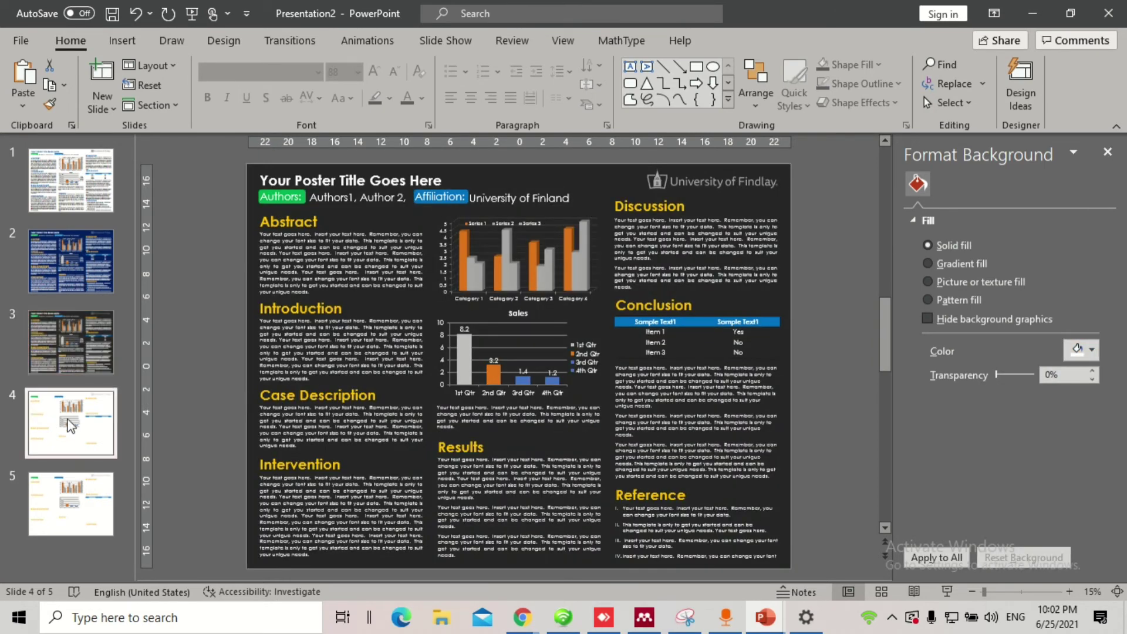
pyautogui.click(1093, 351)
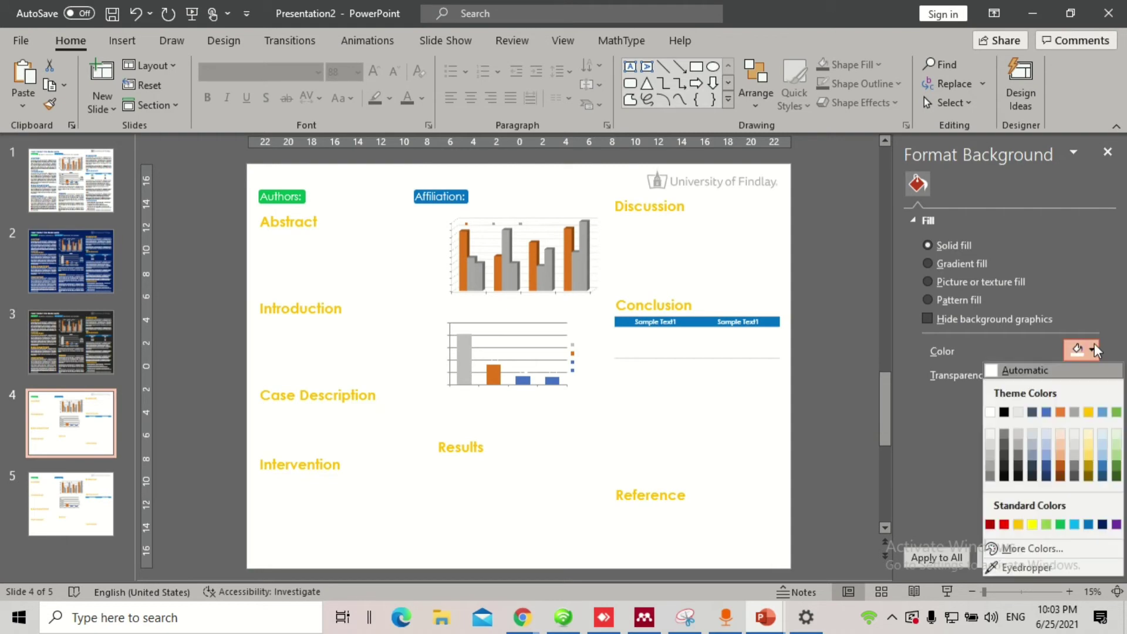
pyautogui.click(1103, 476)
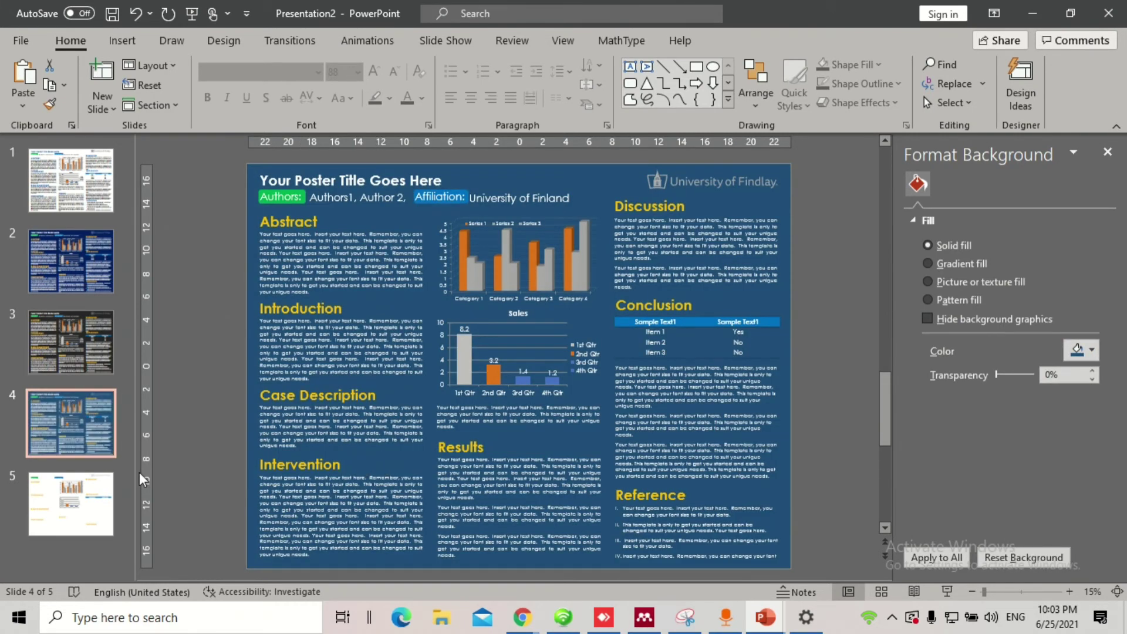
# Step: Set the background of slide 5 to the darkest shade of the blue-gray theme color
pyautogui.click(86, 493)
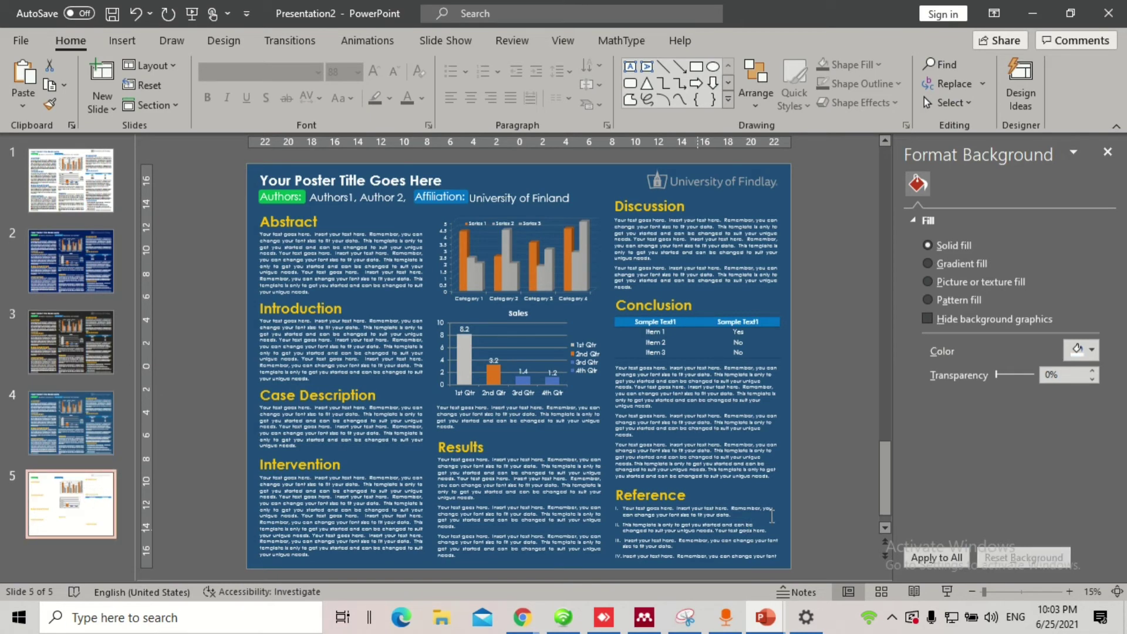
pyautogui.click(1080, 351)
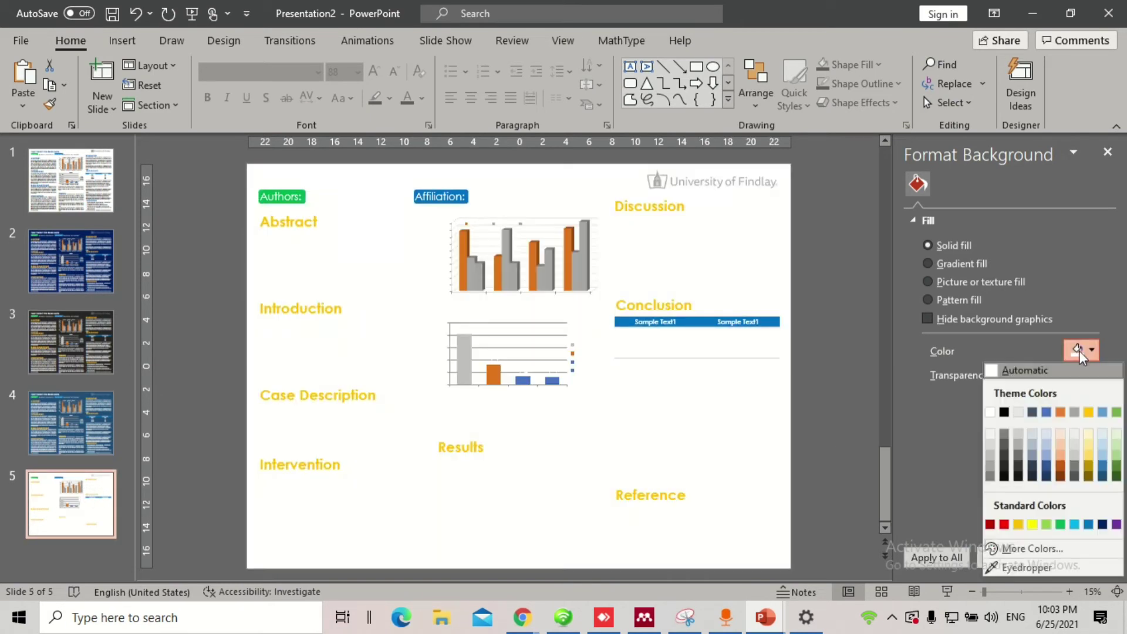
pyautogui.click(1030, 478)
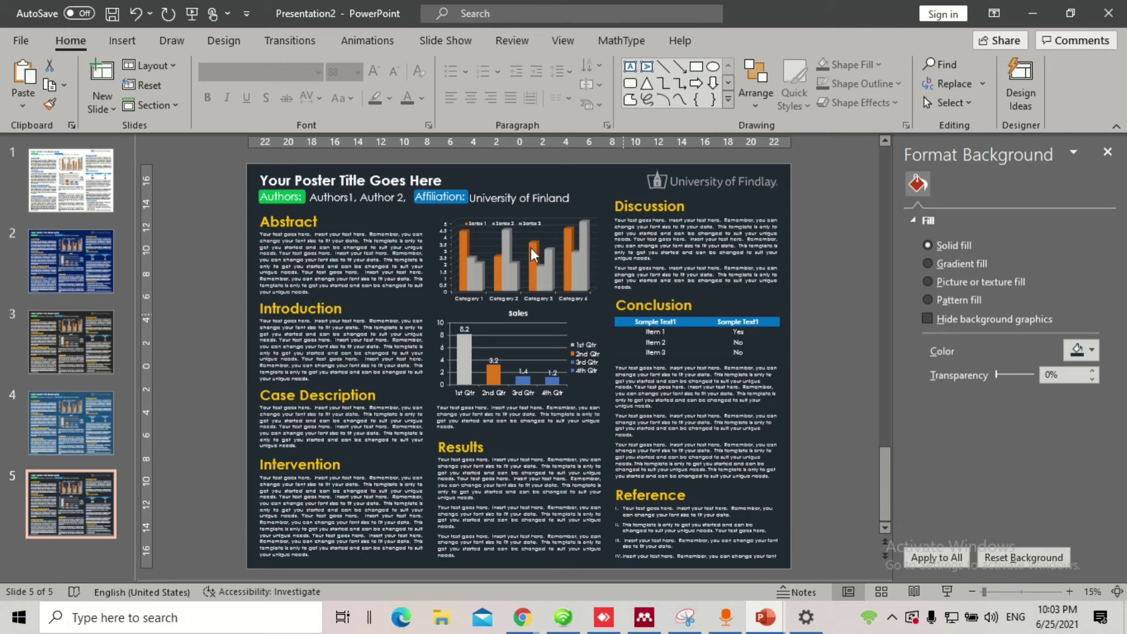
# Step: Draw a rounded rectangle about 14.29" by 5.9" over the Abstract text on slide 5 and reduce its corner rounding
pyautogui.click(407, 254)
pyautogui.keyDown('ctrl'); pyautogui.scroll(1, 407, 253); pyautogui.keyUp('ctrl')
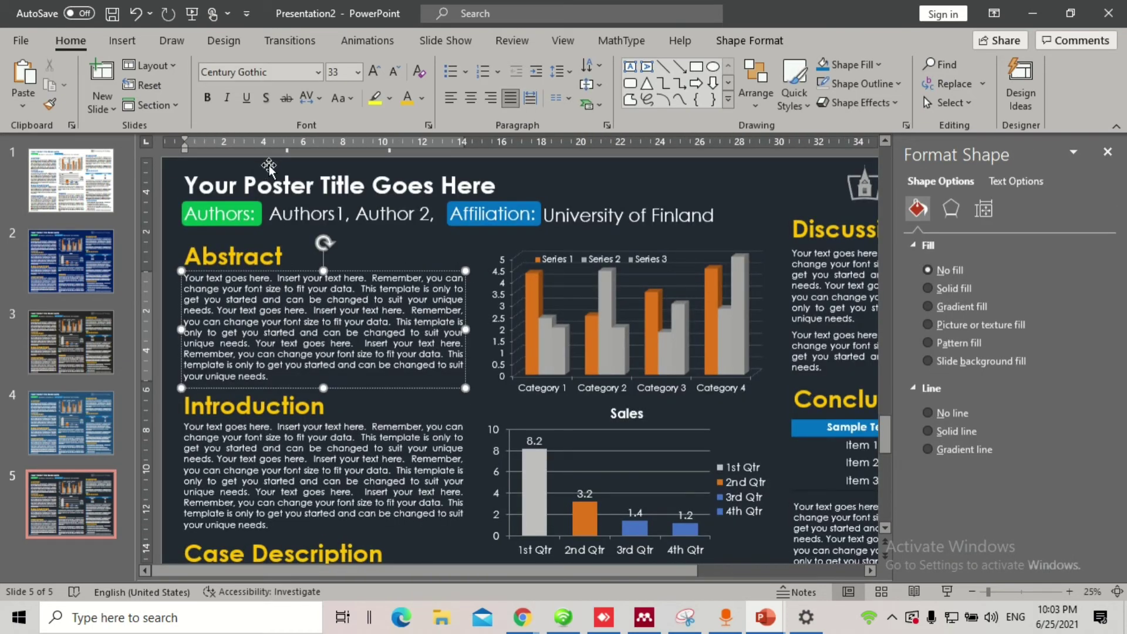
pyautogui.click(122, 41)
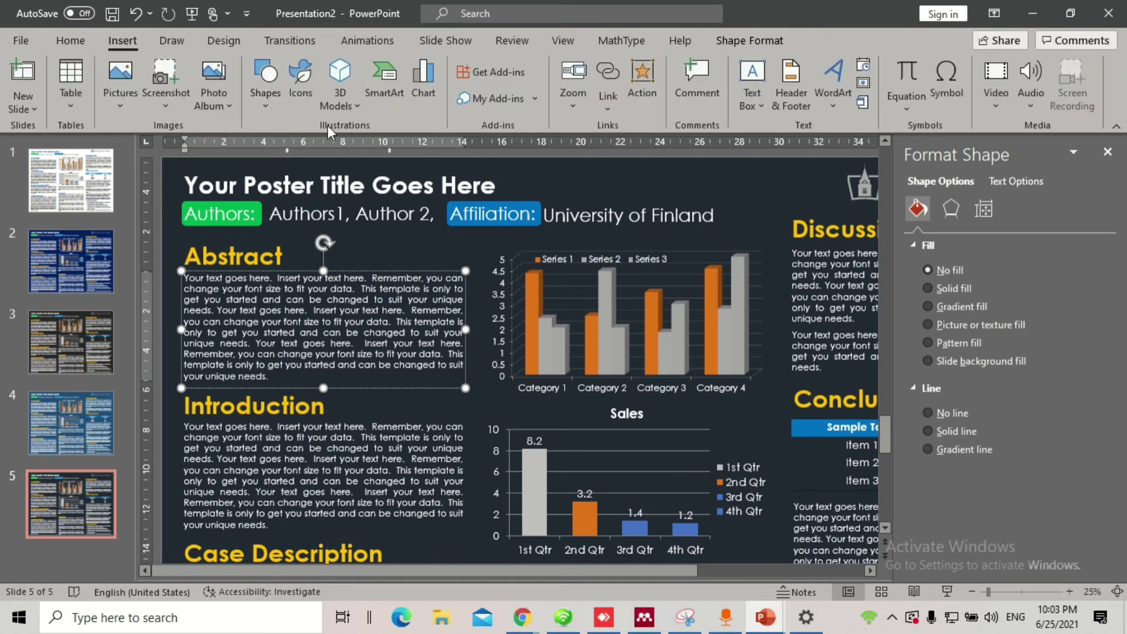
pyautogui.click(264, 80)
pyautogui.click(357, 149)
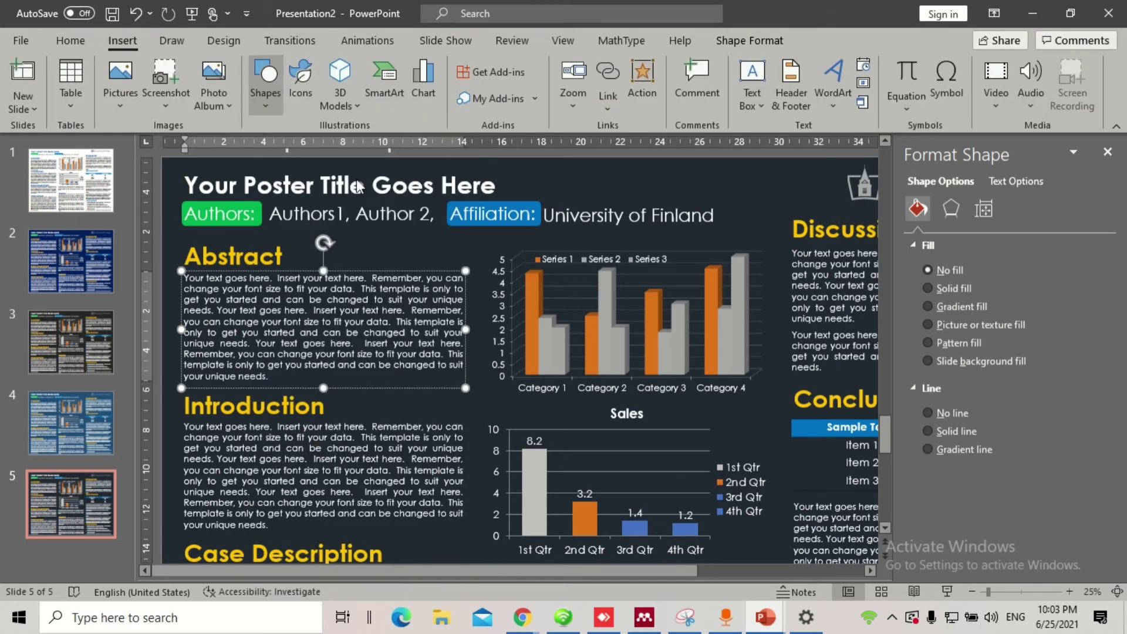
pyautogui.moveTo(182, 272); pyautogui.dragTo(464, 388)
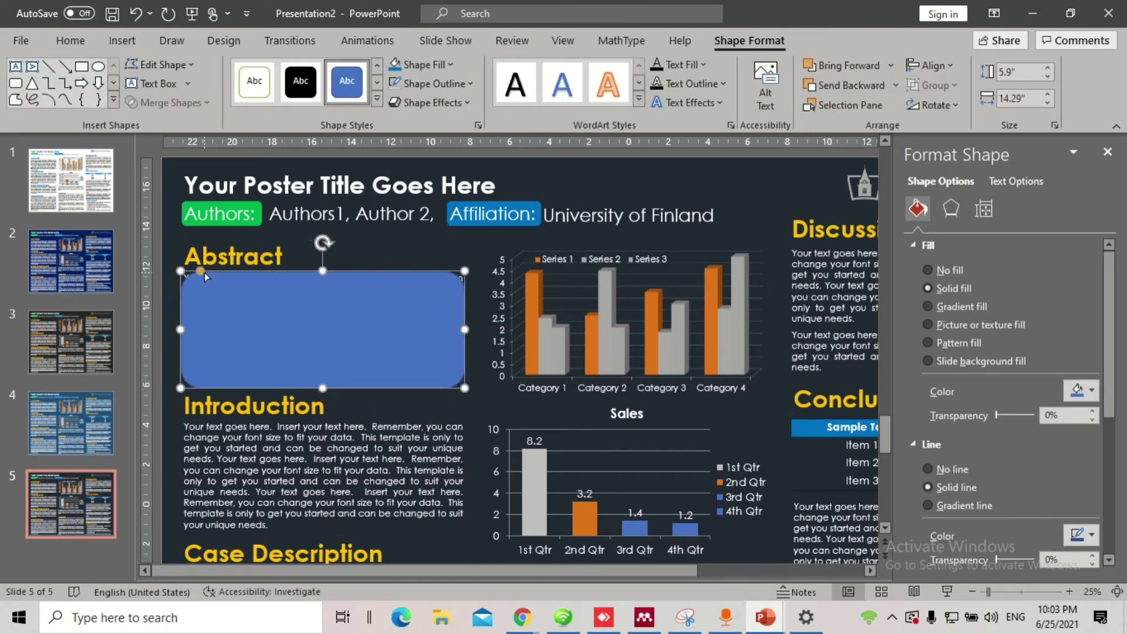
pyautogui.moveTo(200, 271); pyautogui.dragTo(189, 272)
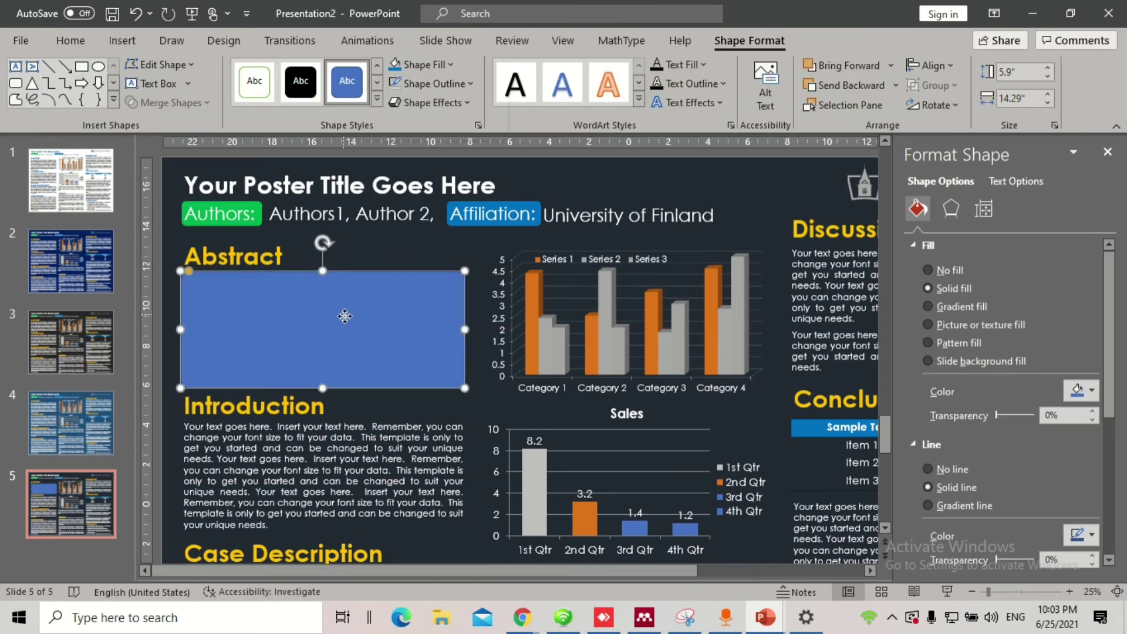
# Step: Send the blue rectangle behind the Abstract text and fit the text box inside it with a width of 13.83"
pyautogui.rightClick(344, 317)
pyautogui.click(428, 364)
pyautogui.write('Your text goes here. Insert your text here. Remember, you can change your font size to fit your data. This template is only to get you started and can be changed to suit your unique needs. Your text goes here. Insert your text here. Remember, you can change your font size to fit your data. This template is only to get you started and can be changed to suit your unique needs. Your text goes here. Insert your text here. Remember, you can change your font size to fit your data. This template is only to get you started and can be changed to suit your unique needs.')
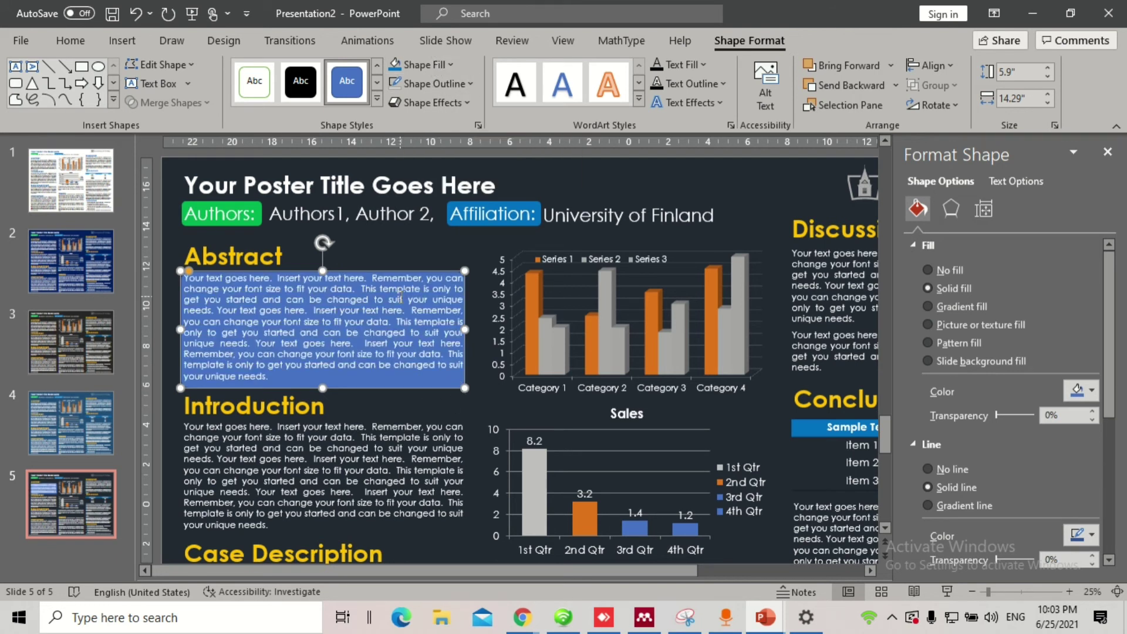
pyautogui.click(401, 291)
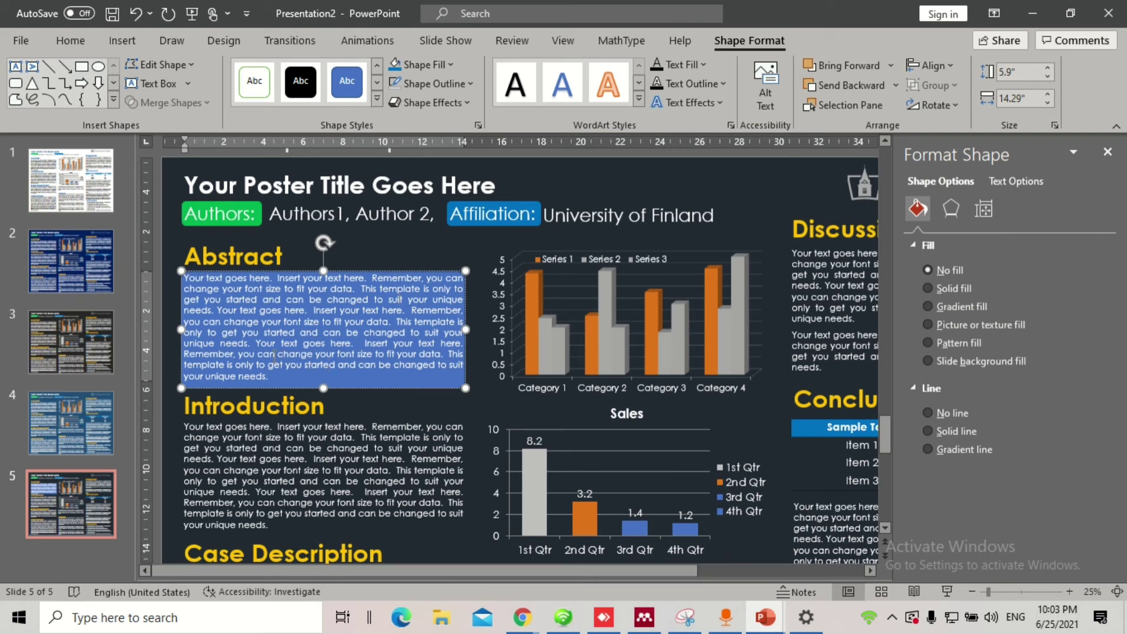
pyautogui.moveTo(181, 327); pyautogui.dragTo(194, 335)
pyautogui.moveTo(350, 272); pyautogui.dragTo(344, 274)
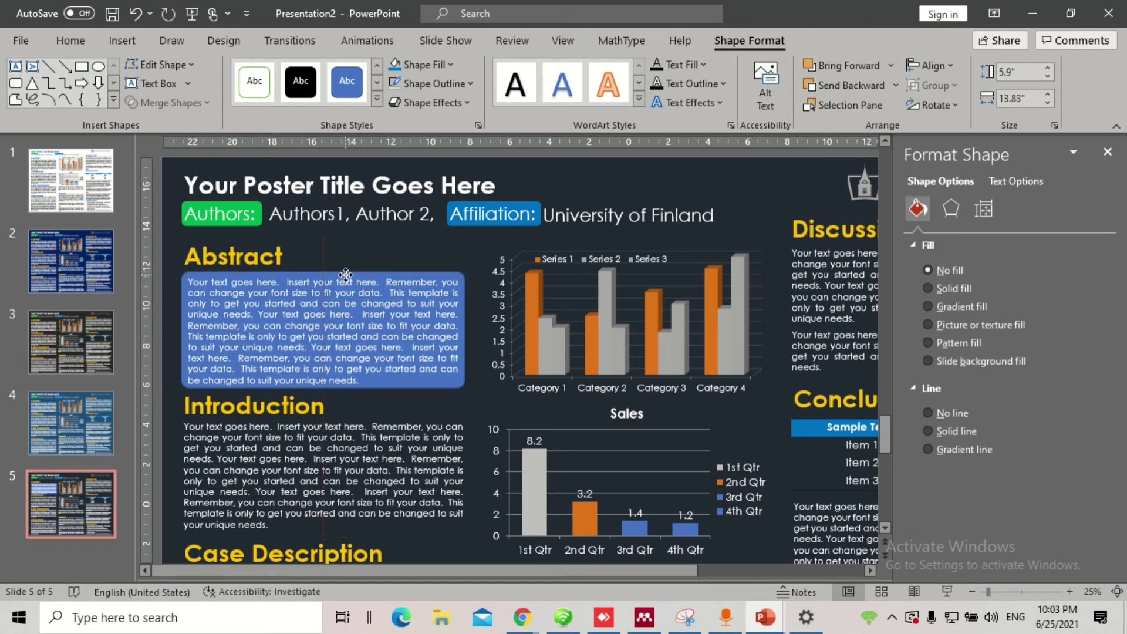
pyautogui.scroll(-1, 345, 275)
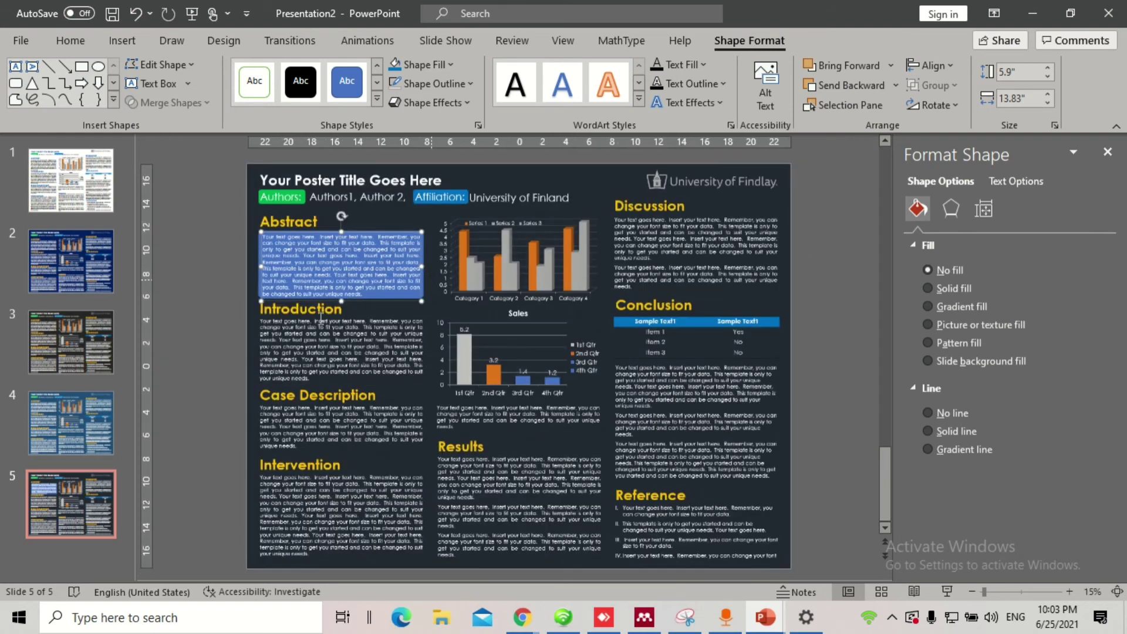
# Step: Copy the Abstract's blue rectangle onto the Introduction paragraph and send the copy behind the text
pyautogui.click(223, 291)
pyautogui.click(256, 279)
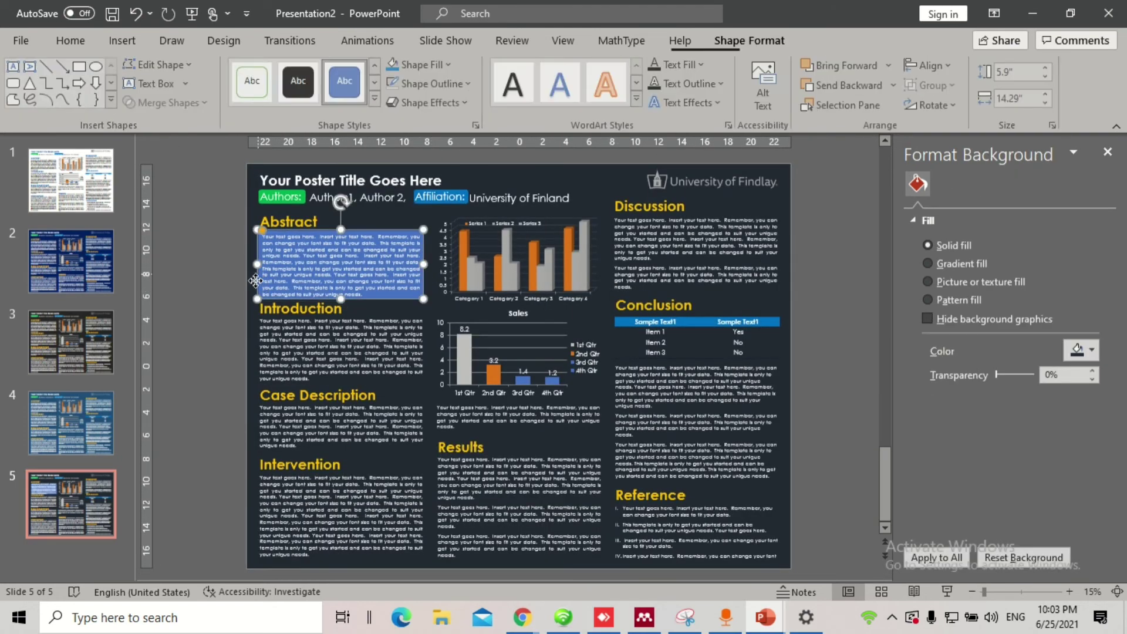
pyautogui.moveTo(256, 279); pyautogui.dragTo(256, 365)
pyautogui.scroll(2, 300, 346)
pyautogui.rightClick(264, 329)
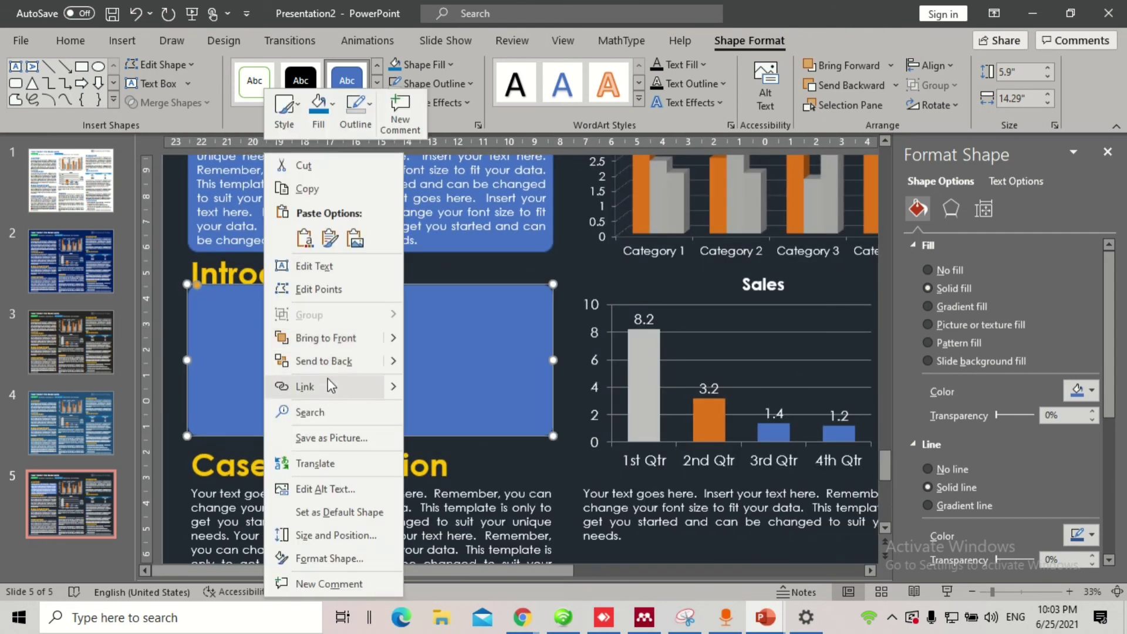
pyautogui.click(317, 361)
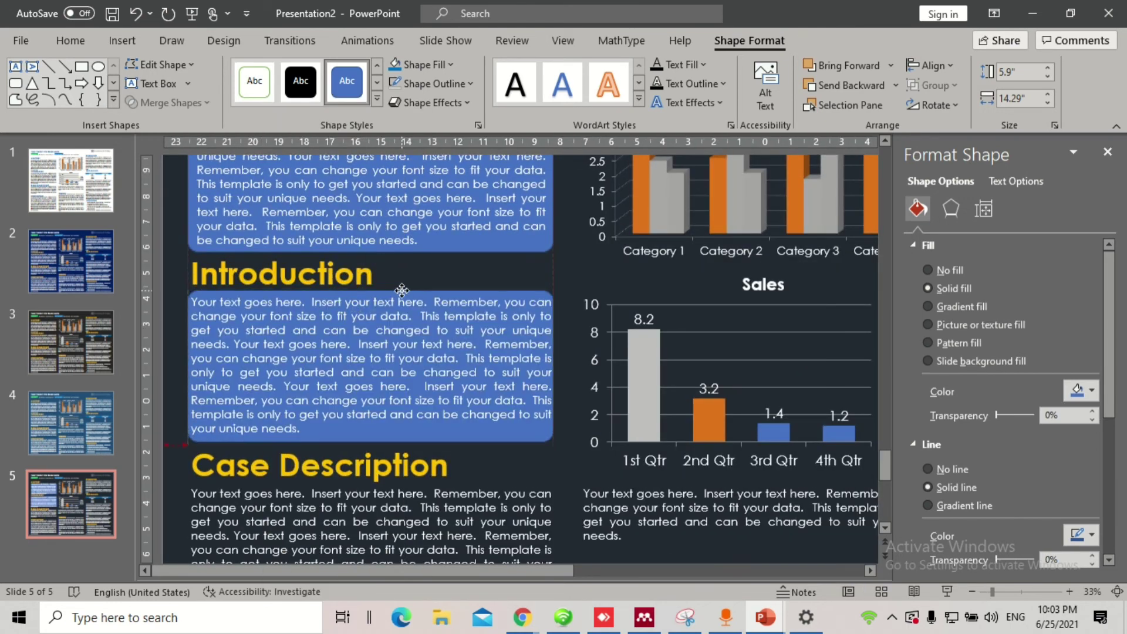
# Step: Narrow the Introduction text box from both sides to a width of 13.58" so it fits inside its blue rectangle
pyautogui.click(402, 290)
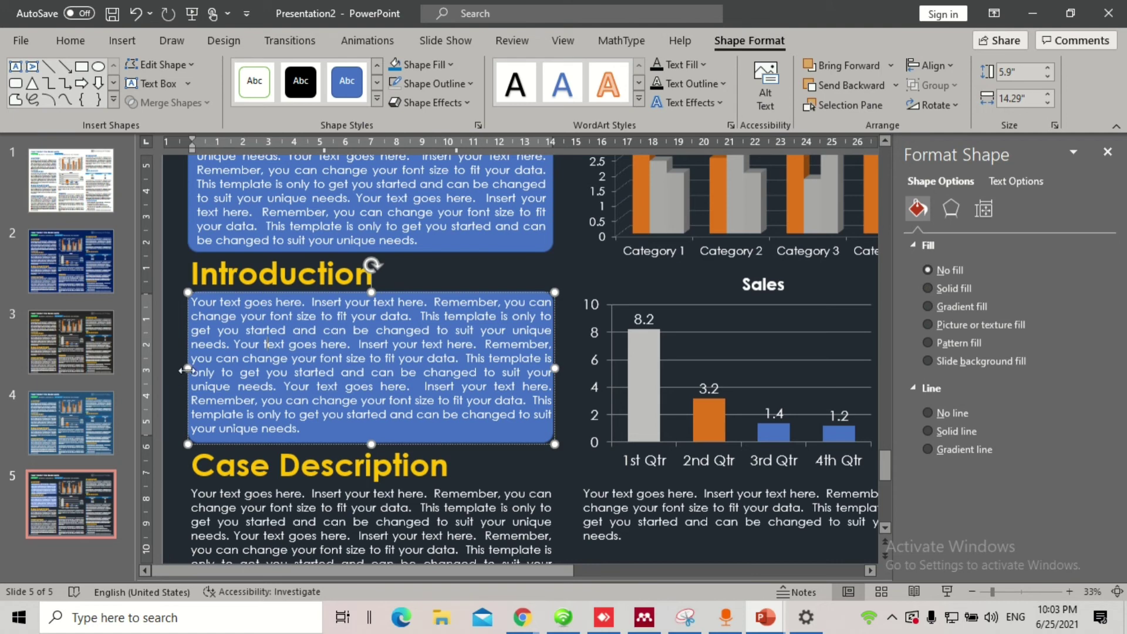
pyautogui.moveTo(188, 369); pyautogui.dragTo(194, 369)
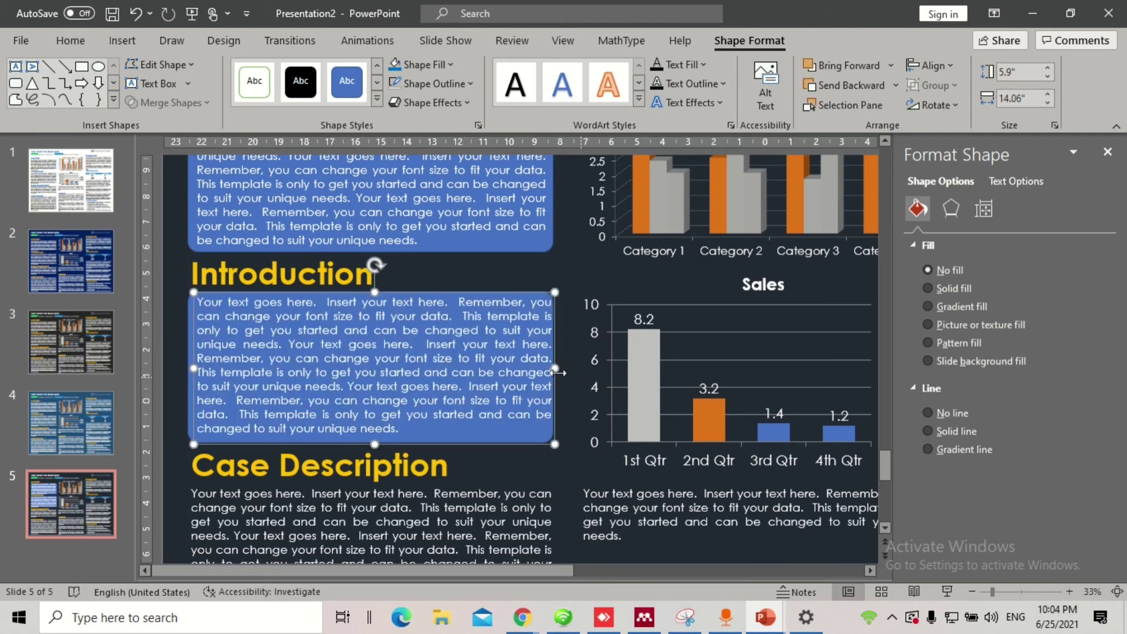
pyautogui.moveTo(557, 372); pyautogui.dragTo(543, 365)
pyautogui.scroll(-1, 543, 365)
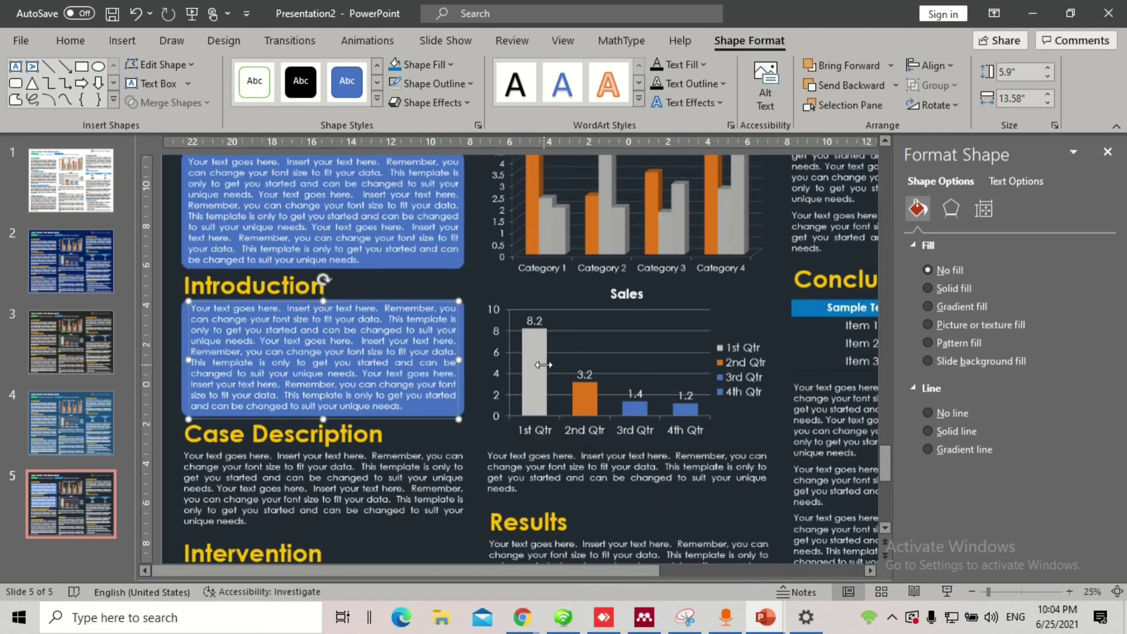
pyautogui.scroll(-2, 541, 365)
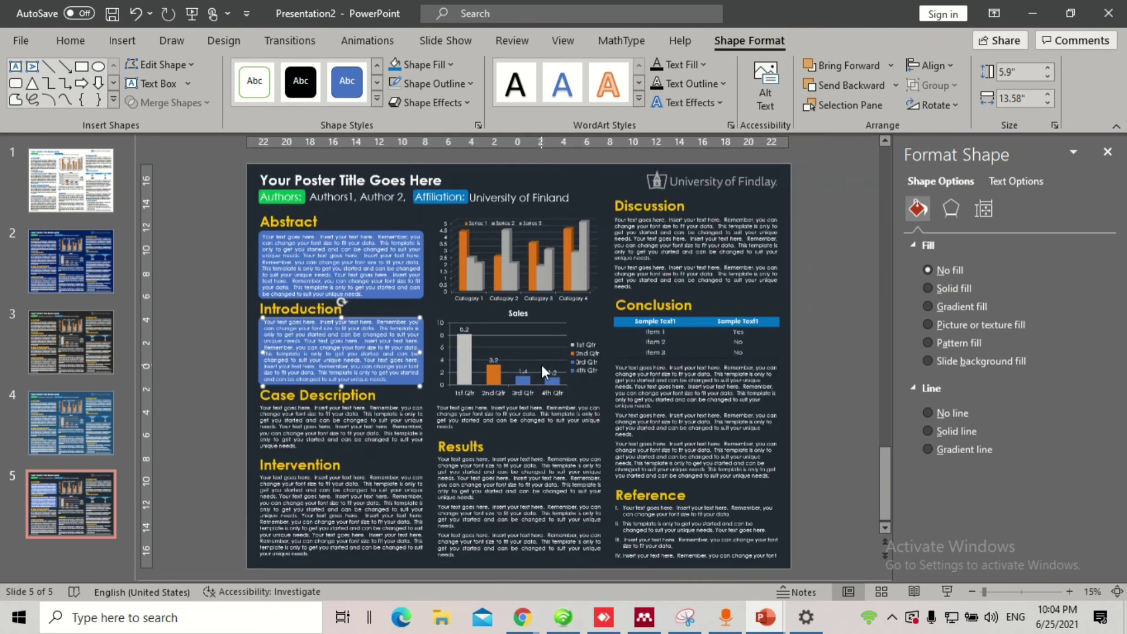
pyautogui.click(186, 322)
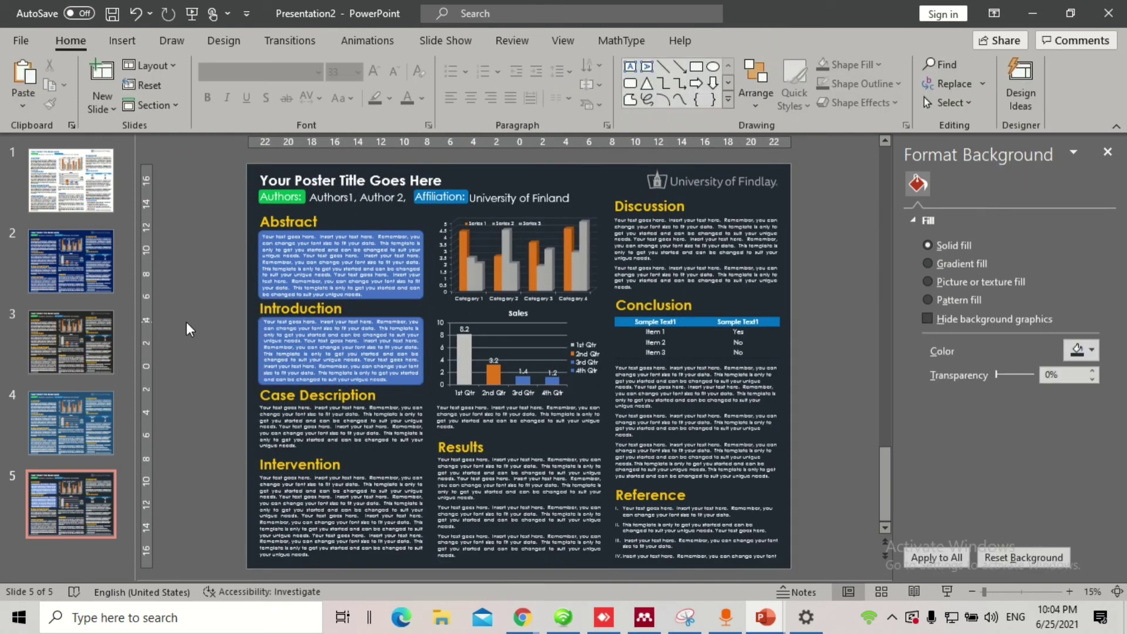
pyautogui.click(422, 340)
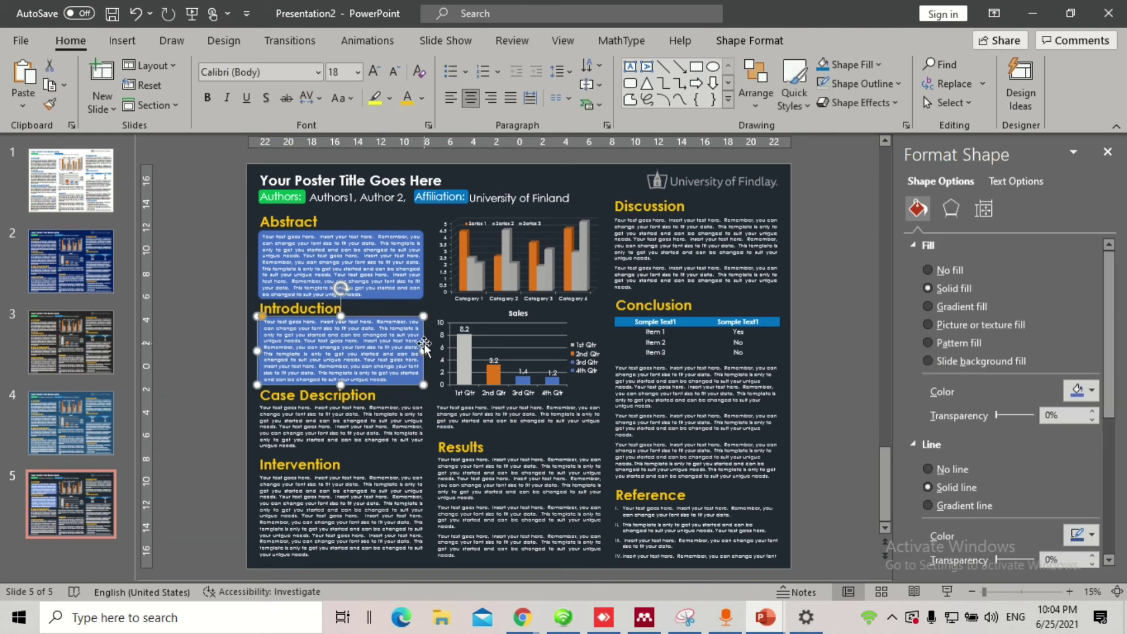
pyautogui.scroll(2, 423, 340)
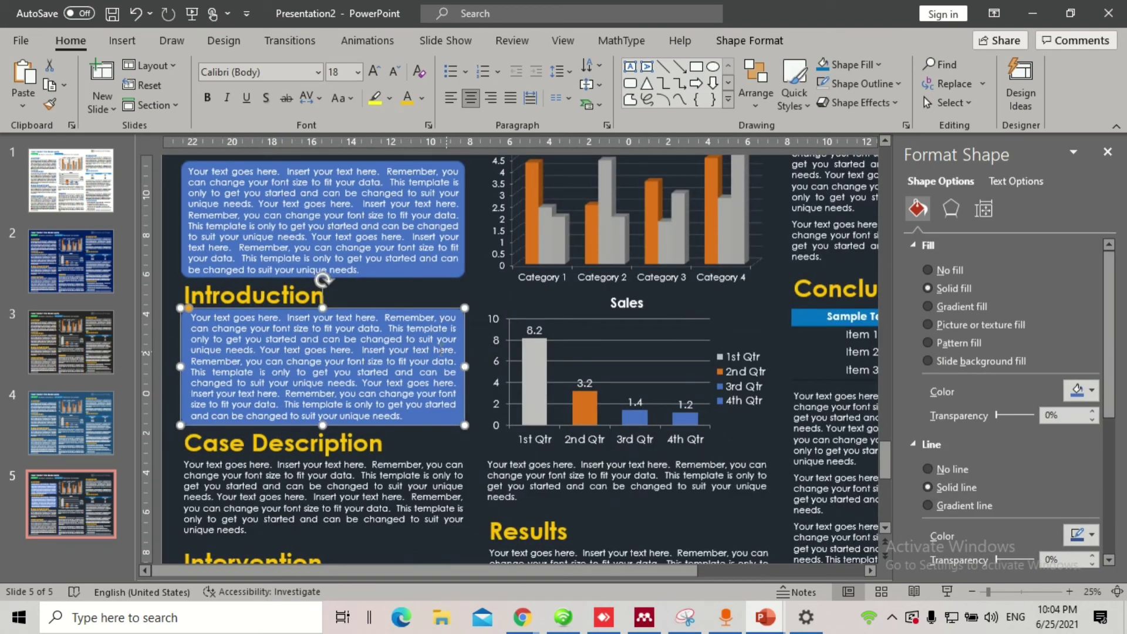
pyautogui.scroll(-2, 423, 341)
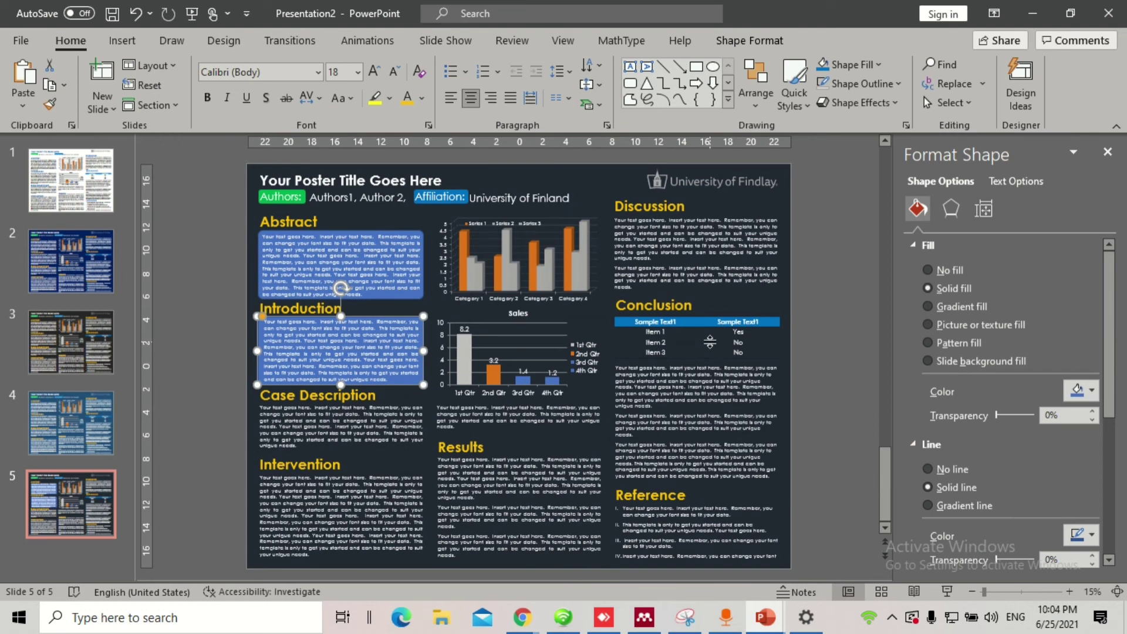
# Step: Close the formatting pane on slide 1, play the slide show through all five poster versions, and exit it
pyautogui.click(71, 186)
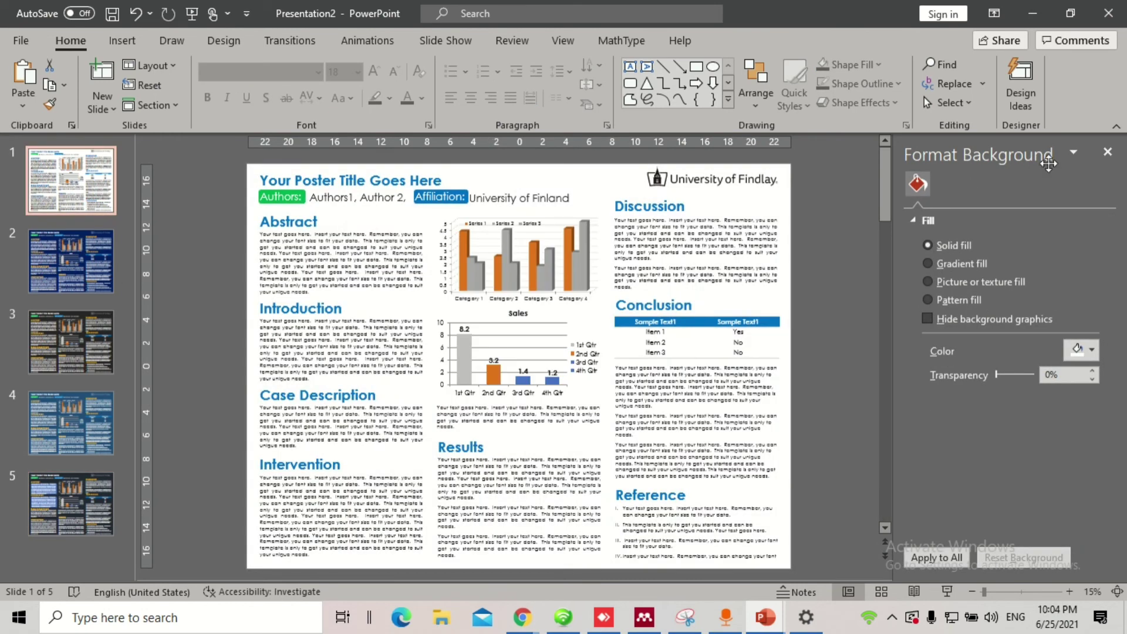
pyautogui.click(1108, 151)
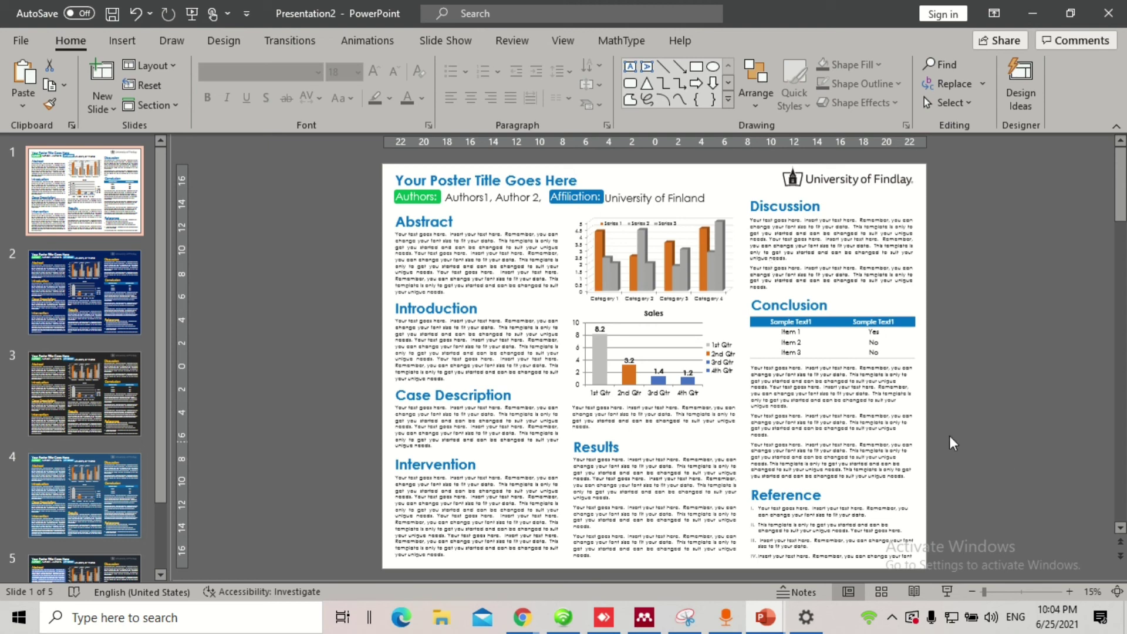
pyautogui.click(946, 591)
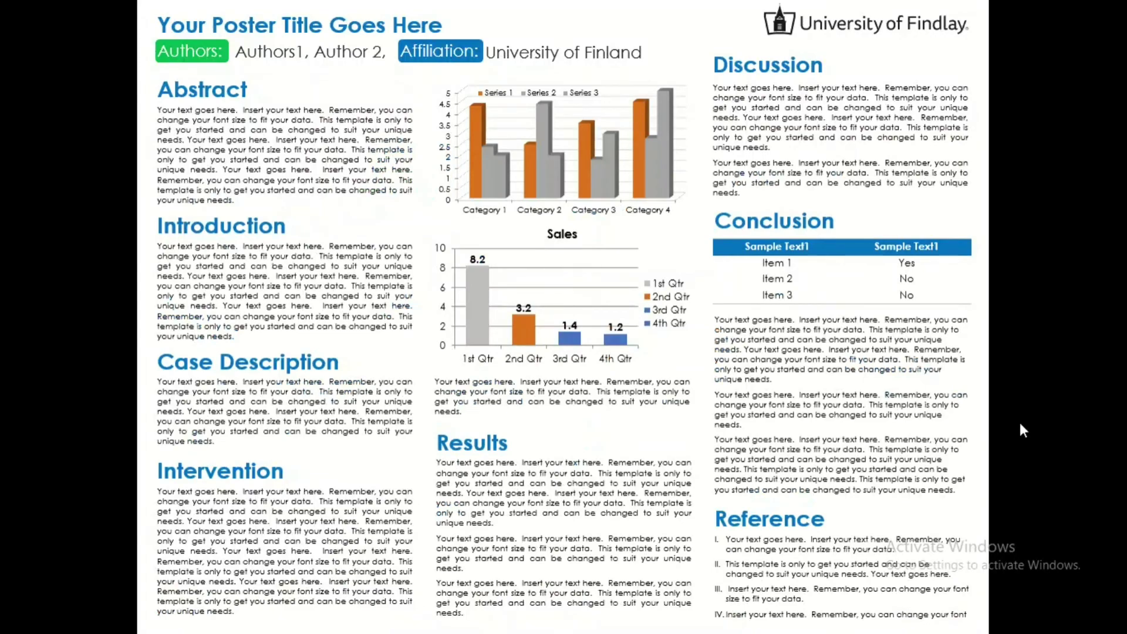
pyautogui.click(1044, 403)
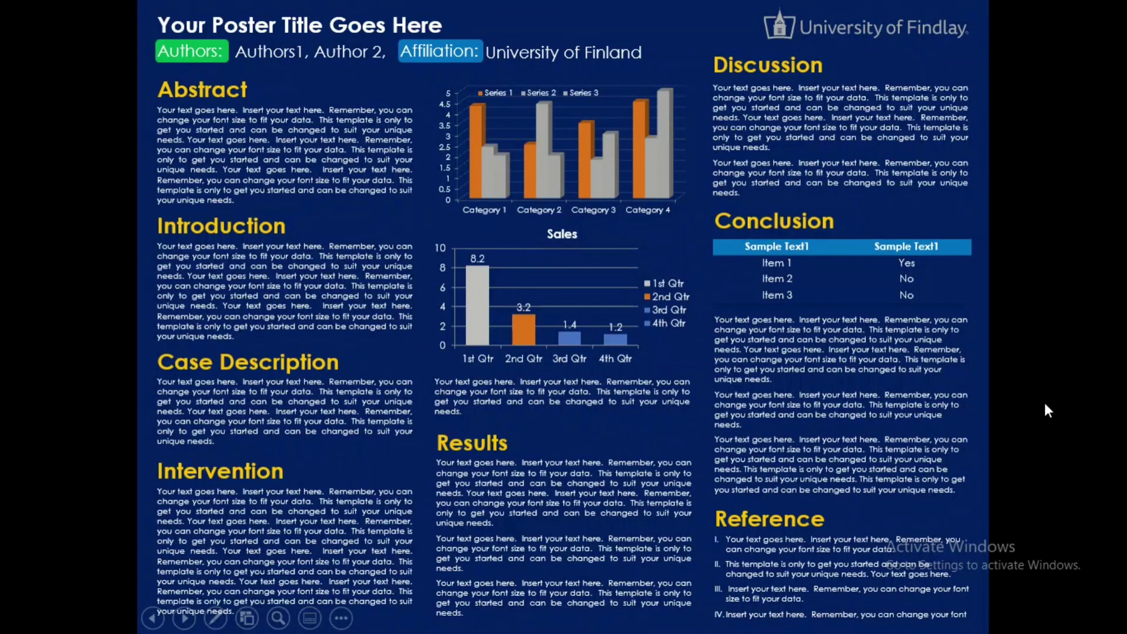
pyautogui.click(1043, 400)
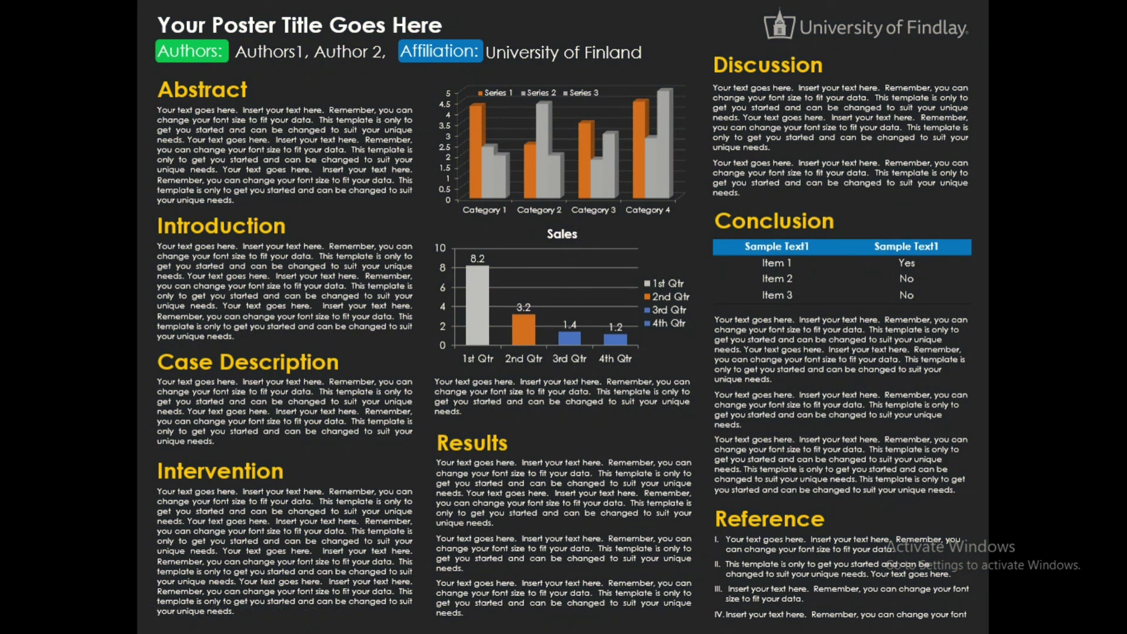
pyautogui.press('Right')
pyautogui.press('Right')
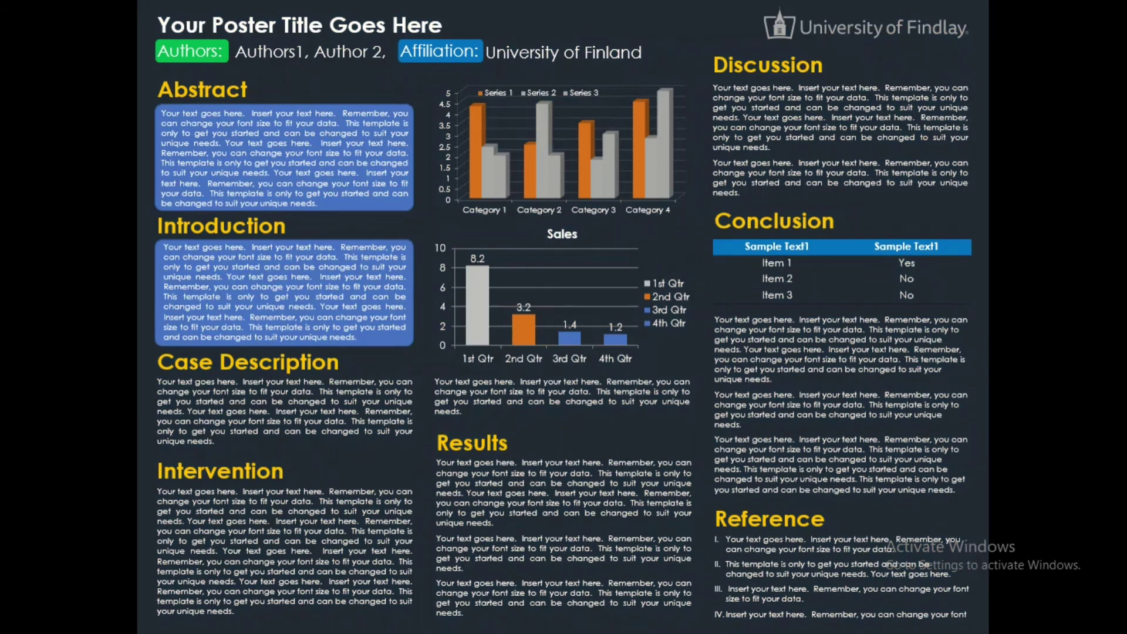
pyautogui.click(1046, 410)
pyautogui.press('Escape')
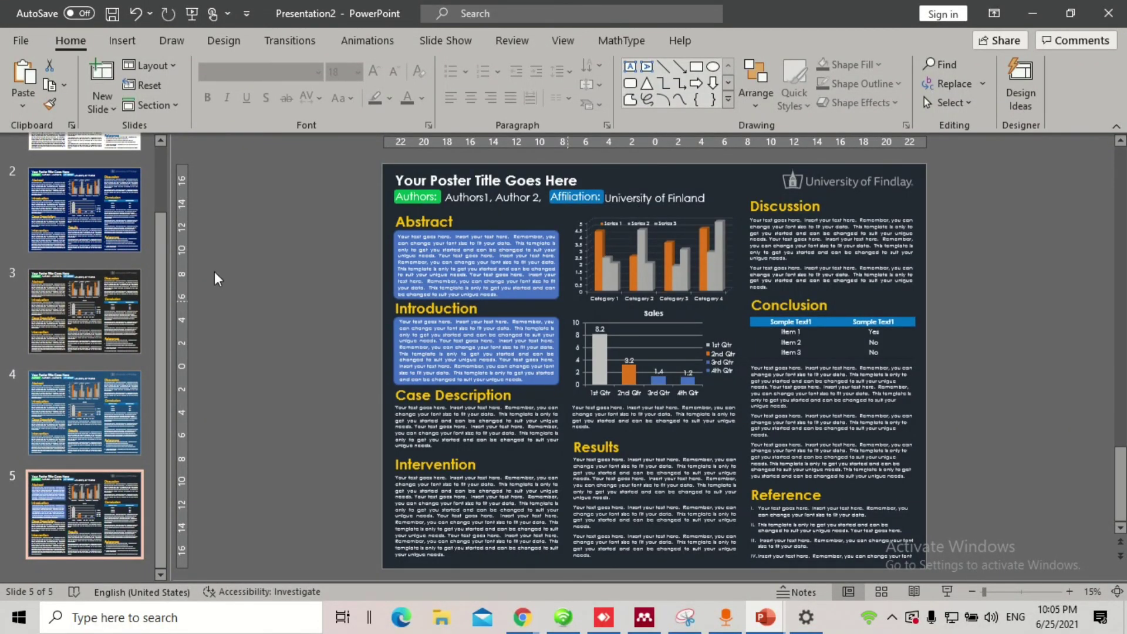
# Step: Return to the white poster version on slide 1
pyautogui.scroll(1, 115, 240)
pyautogui.scroll(2, 116, 240)
pyautogui.click(103, 203)
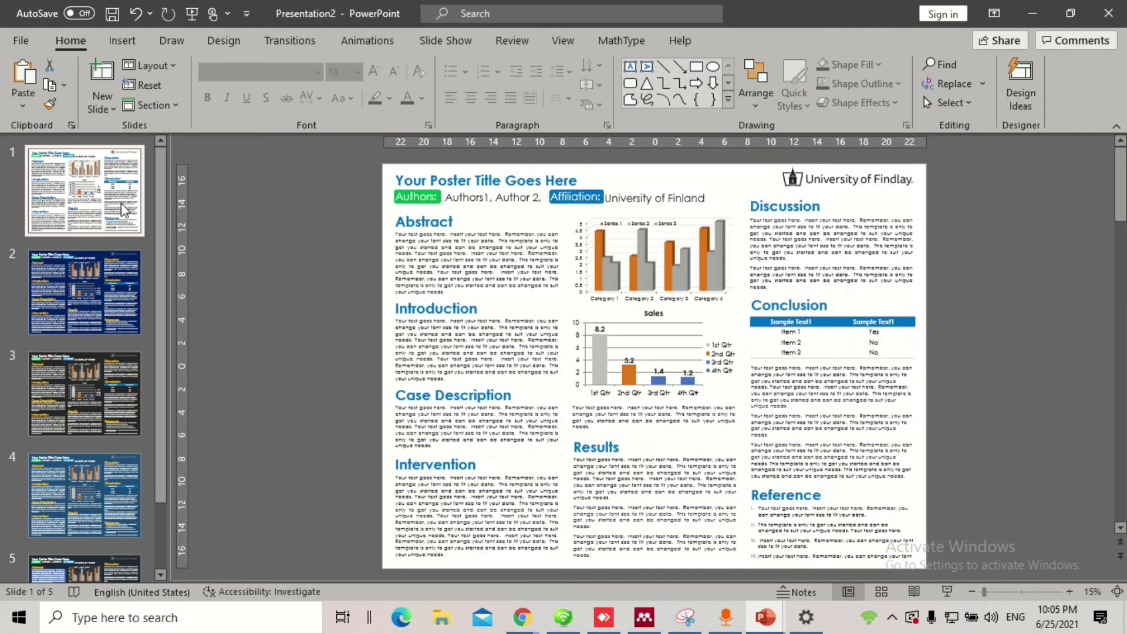